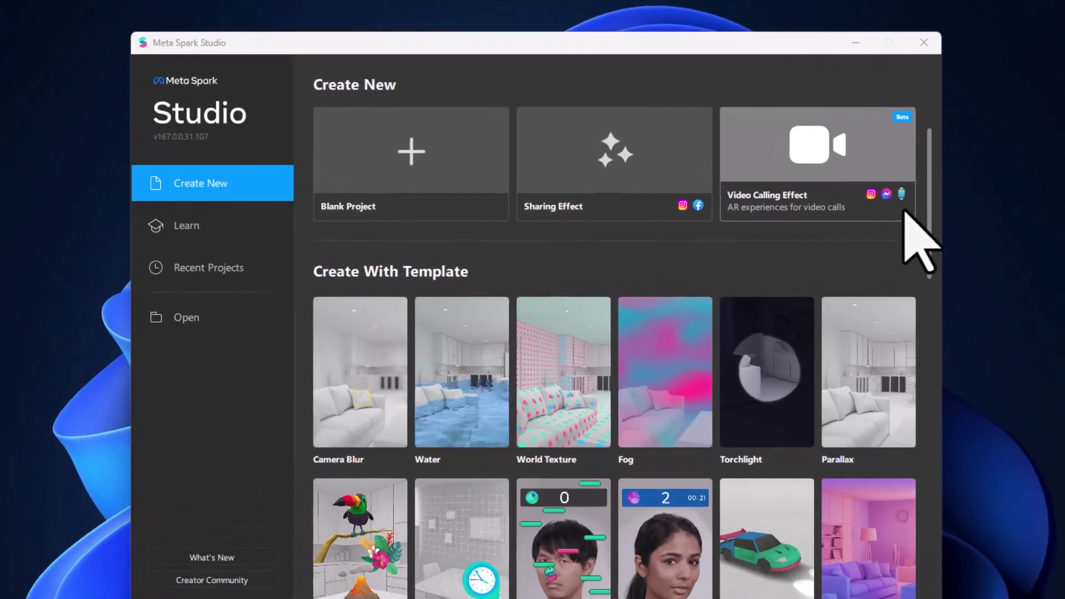
Open blinking_race_ver03.arproj from H:/st_josephs_2023/03_blinking_race/blinking_race_ver03 and maximize the project window
{"action": "left_click", "coordinate": [178, 320]}
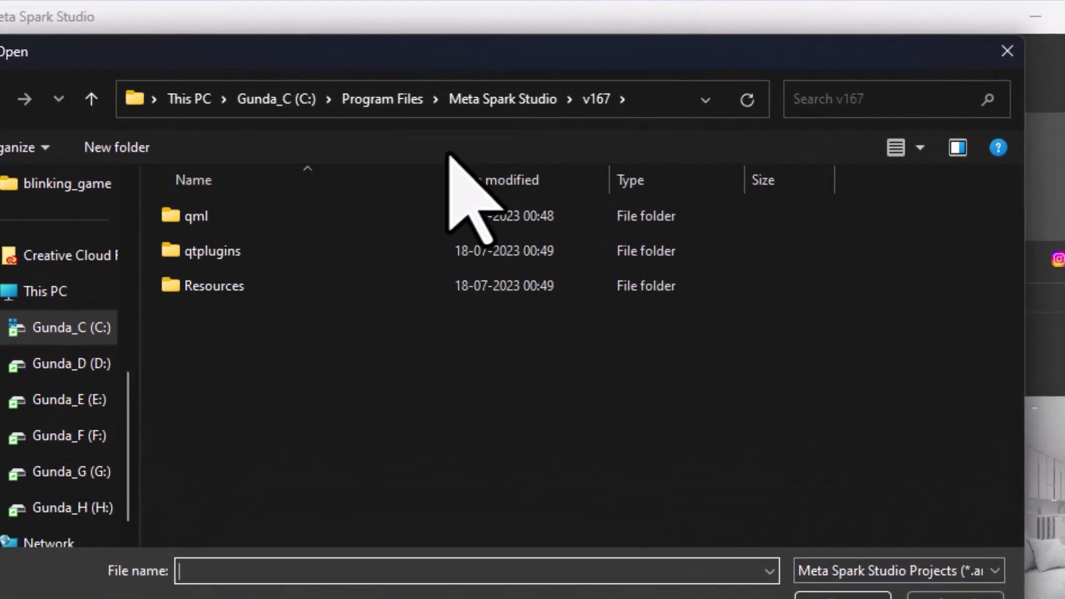
{"action": "scroll", "coordinate": [83, 438], "scroll_direction": "down", "scroll_amount": 1}
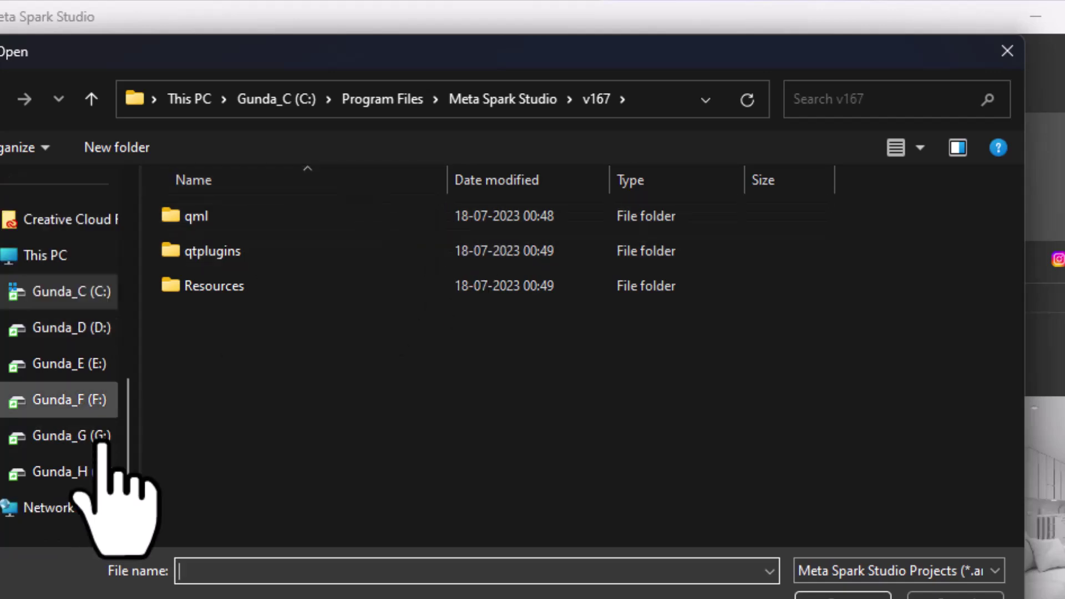
{"action": "left_click", "coordinate": [78, 473]}
{"action": "left_click", "coordinate": [252, 430]}
{"action": "type", "text": "st"}
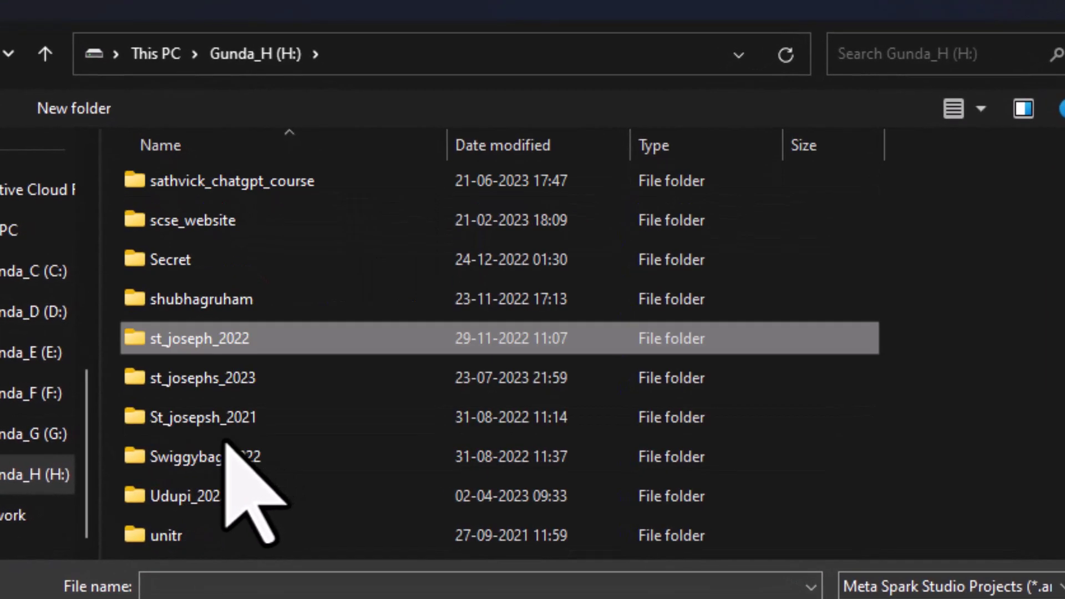
{"action": "double_click", "coordinate": [244, 373]}
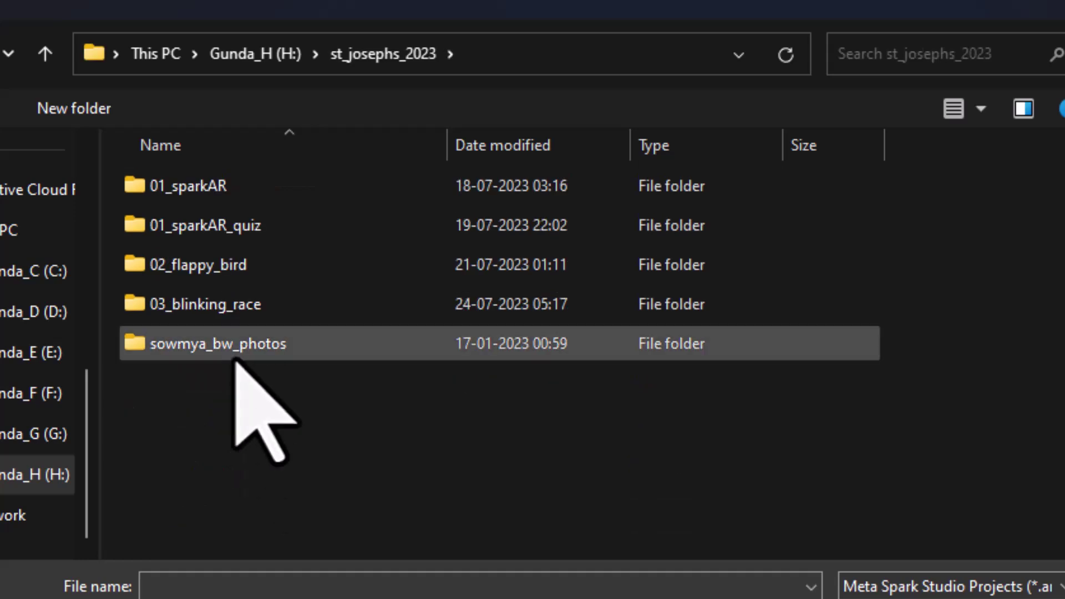
{"action": "double_click", "coordinate": [245, 317]}
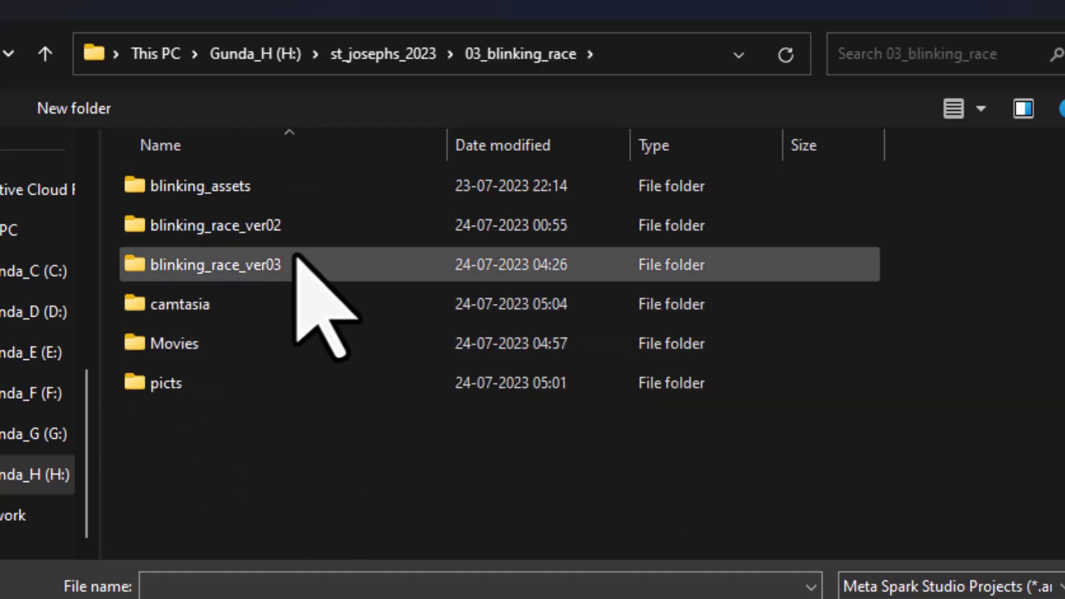
{"action": "double_click", "coordinate": [297, 264]}
{"action": "left_click", "coordinate": [262, 264]}
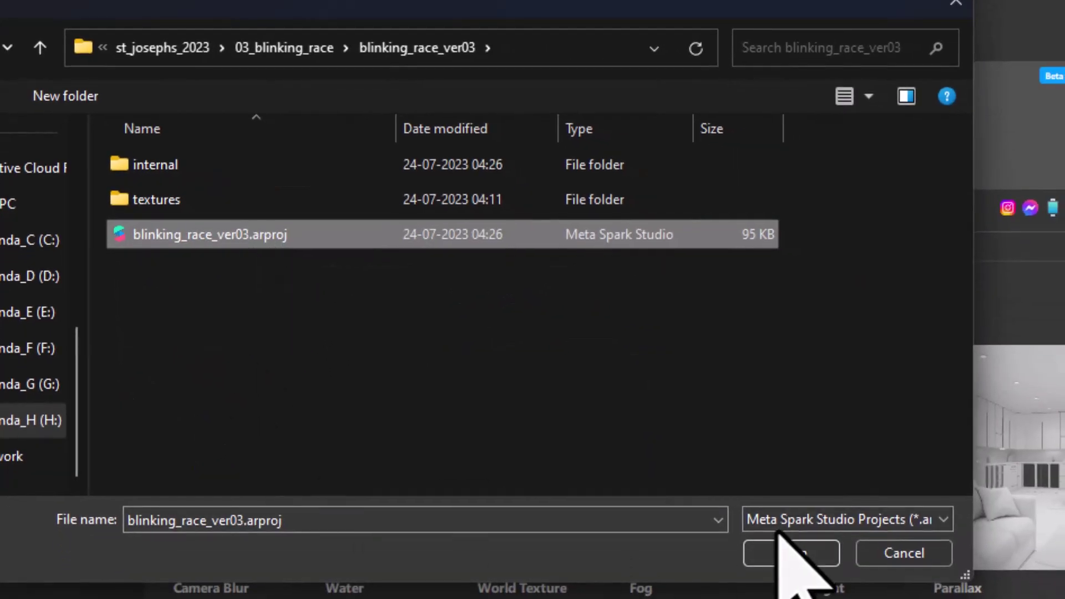
{"action": "left_click", "coordinate": [791, 550]}
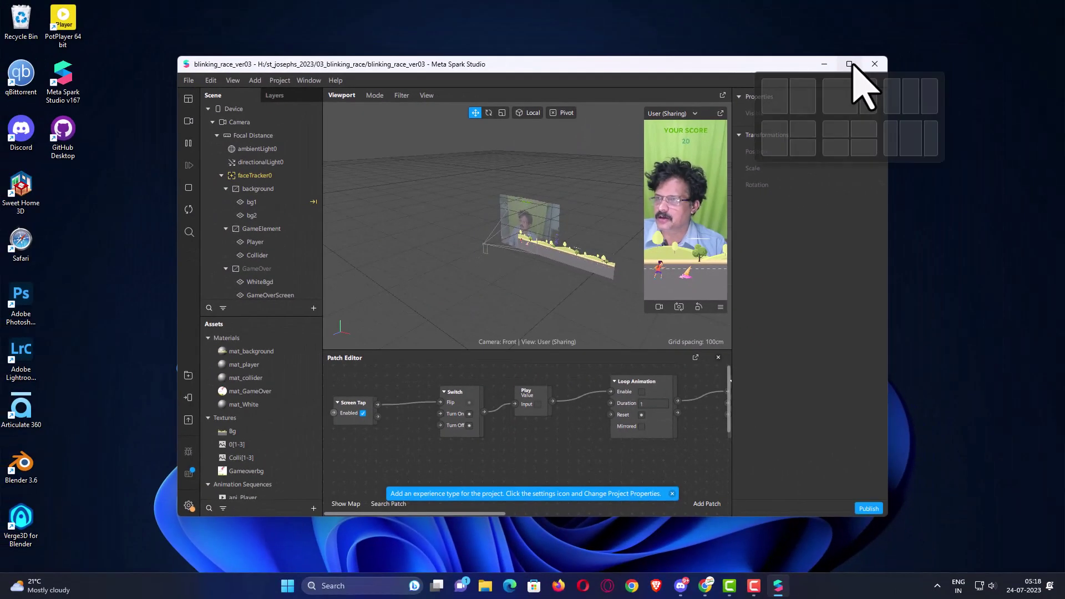
{"action": "left_click", "coordinate": [855, 65]}
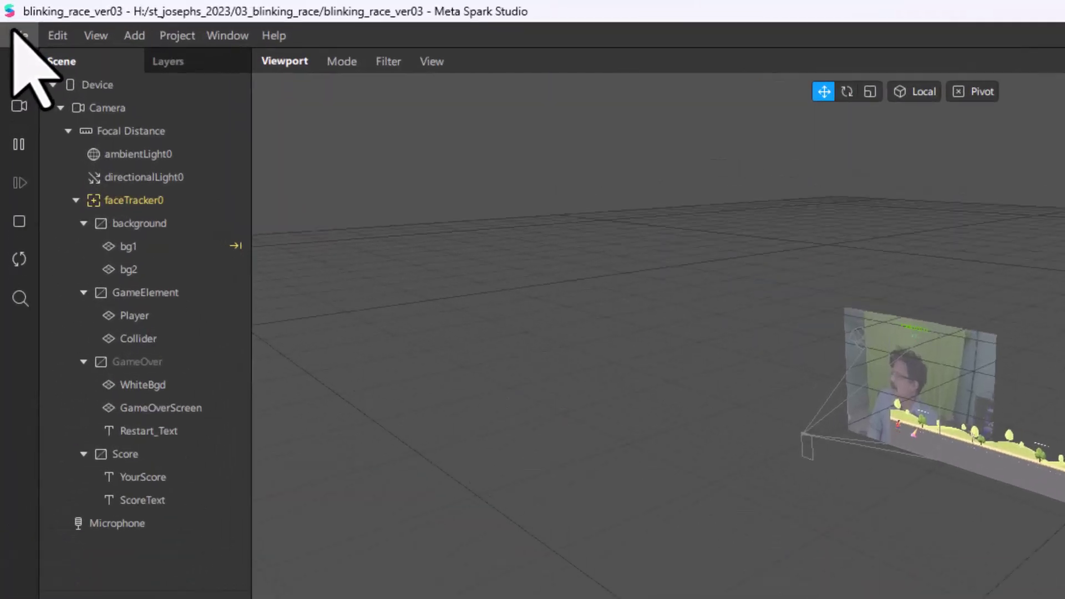
Save a copy of the project as blinking_race_ver04 in the 03_blinking_race folder
{"action": "left_click", "coordinate": [8, 19]}
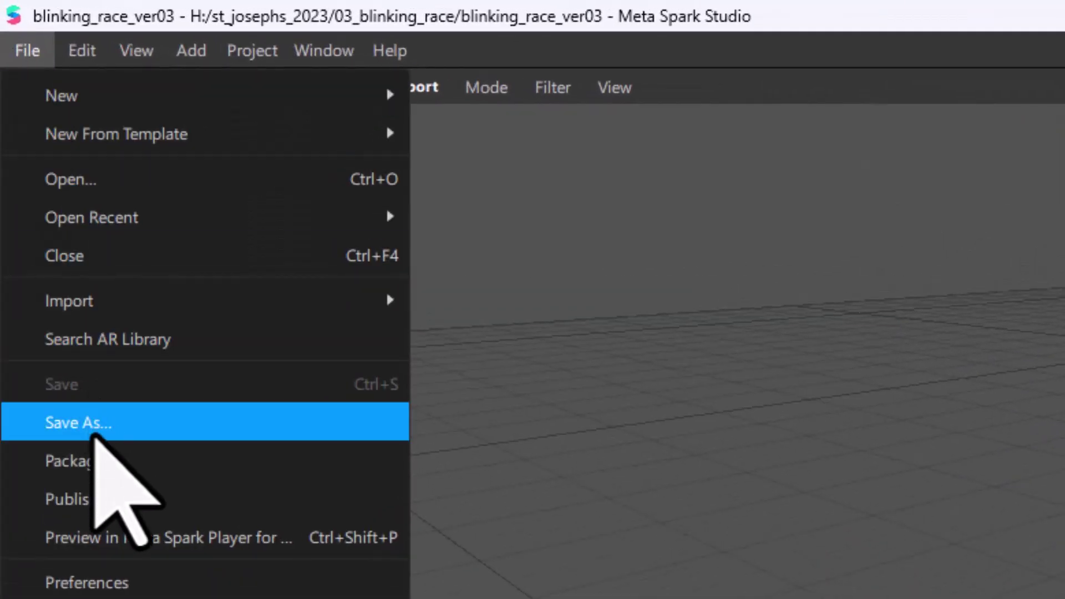
{"action": "left_click", "coordinate": [93, 435]}
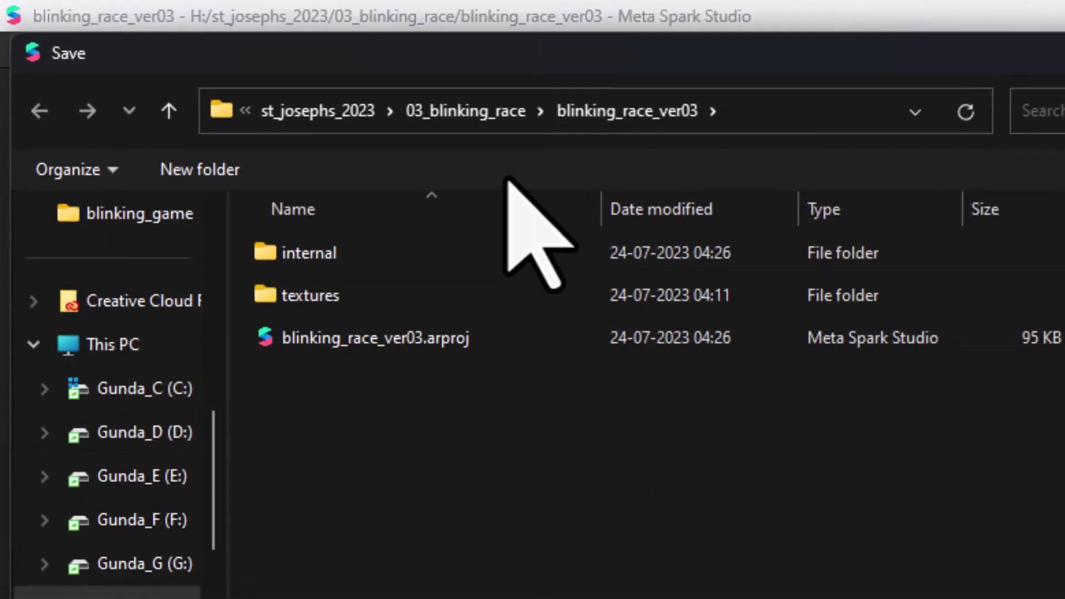
{"action": "left_click", "coordinate": [488, 119]}
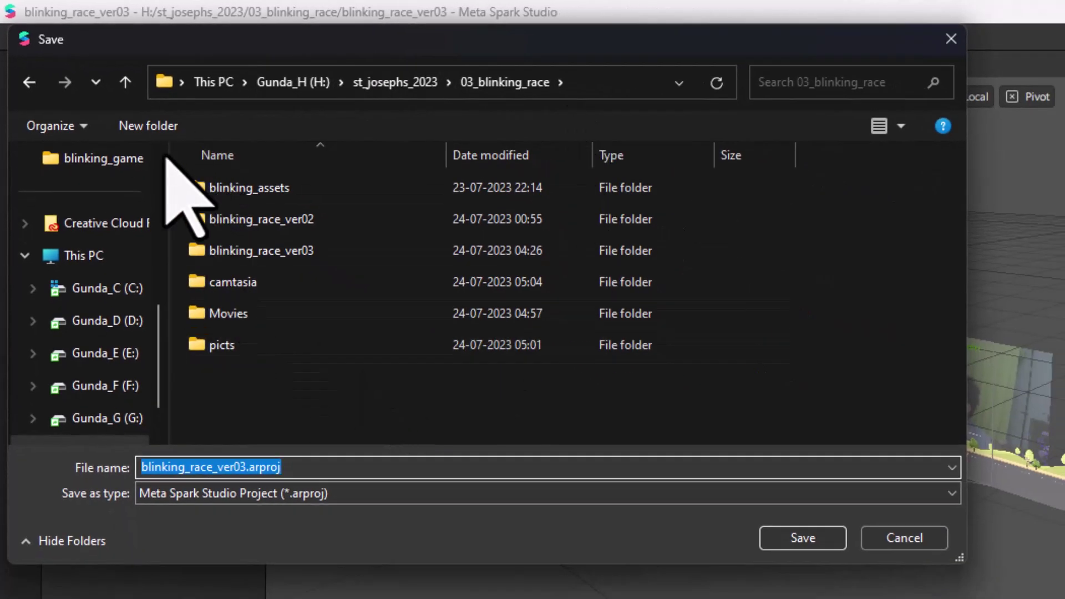
{"action": "left_click", "coordinate": [236, 472]}
{"action": "left_click_drag", "start_coordinate": [237, 469], "coordinate": [422, 469]}
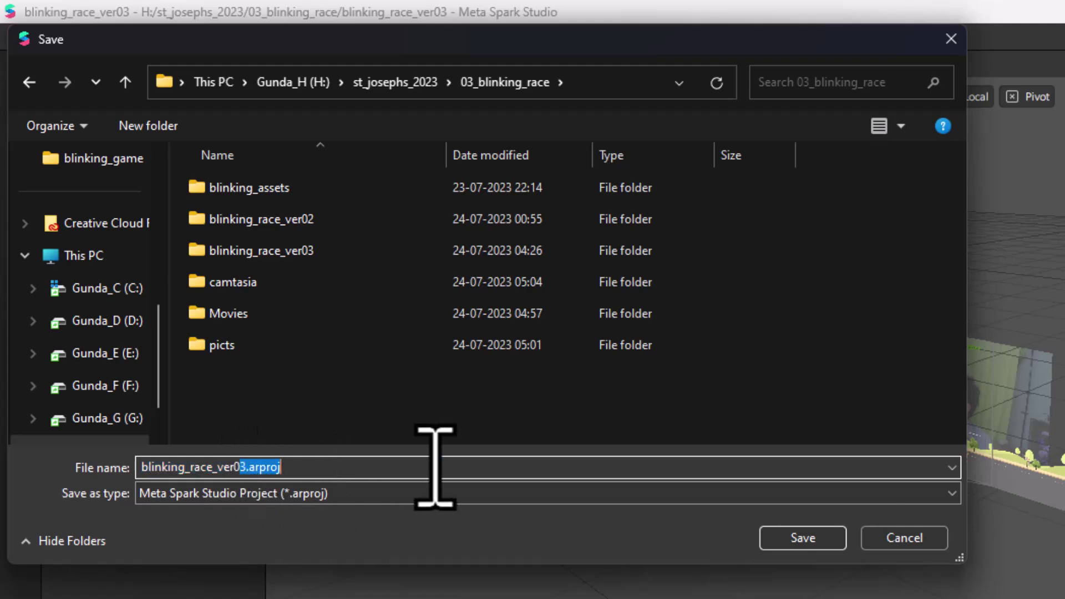
{"action": "type", "text": "4"}
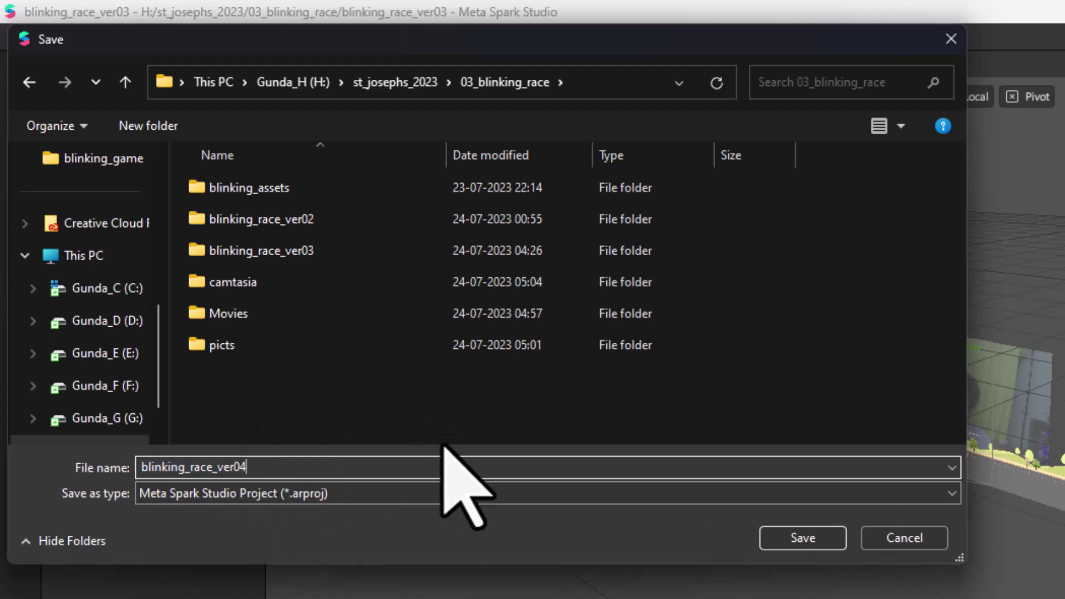
{"action": "left_click", "coordinate": [808, 541]}
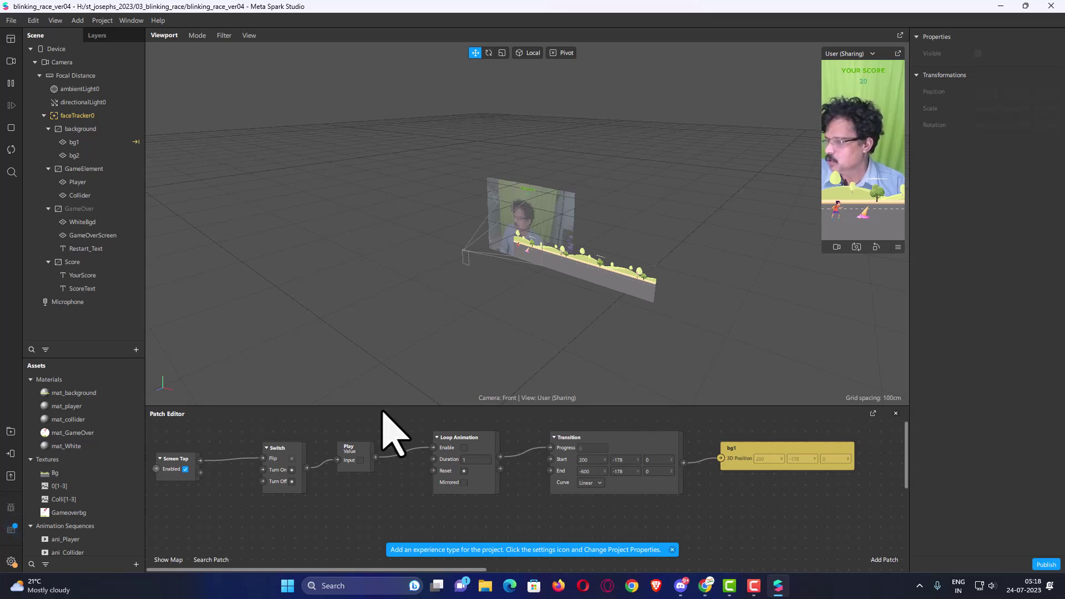
Enlarge the Patch Editor area and bring the bg1 animation patches into a comfortable working position
{"action": "left_click_drag", "start_coordinate": [383, 406], "coordinate": [388, 311]}
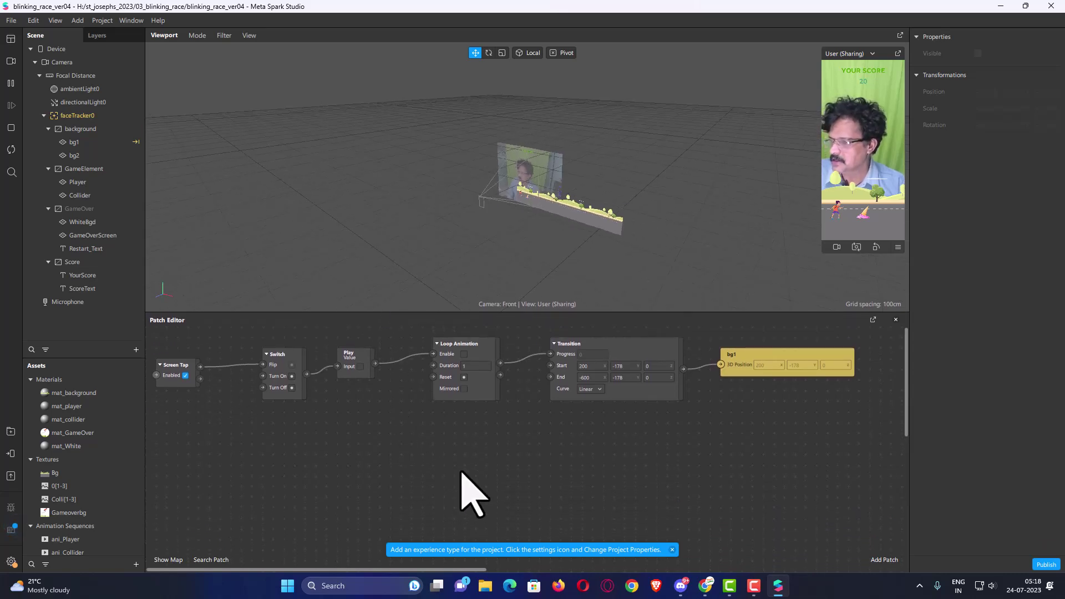
{"action": "left_click_drag", "start_coordinate": [445, 482], "coordinate": [404, 491]}
{"action": "mouse_move", "coordinate": [404, 491]}
{"action": "middle_mouse_down"}
{"action": "mouse_move", "coordinate": [369, 492]}
{"action": "mouse_move", "coordinate": [392, 488]}
{"action": "middle_mouse_up"}
{"action": "middle_click_drag", "start_coordinate": [452, 506], "coordinate": [381, 496]}
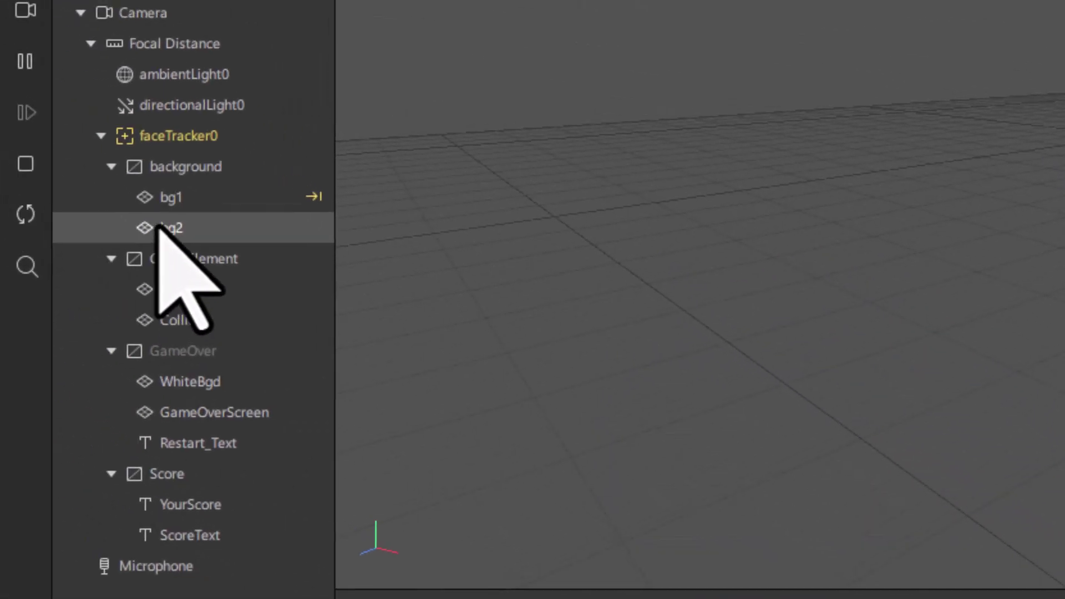
Select the bg2 plane, add a Transition patch and place it directly below the existing bg1 Transition patch
{"action": "left_click", "coordinate": [158, 229]}
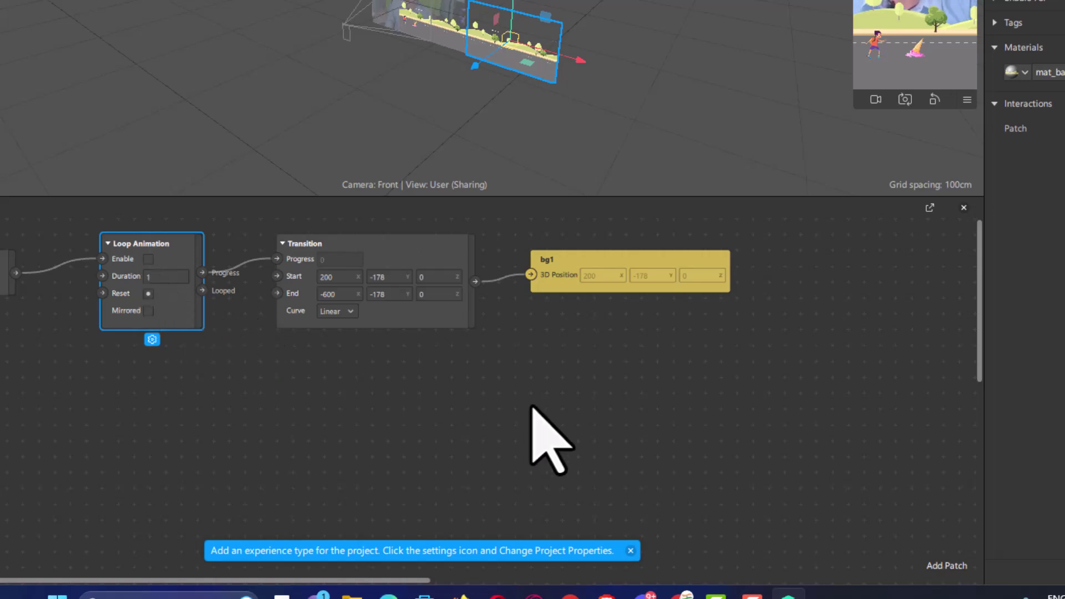
{"action": "left_click", "coordinate": [946, 565]}
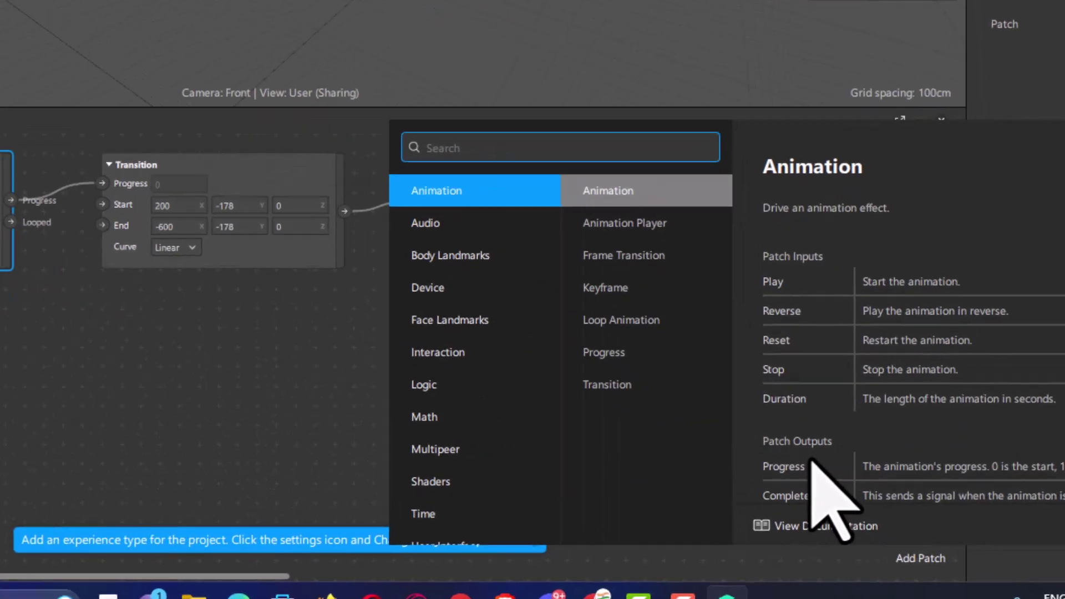
{"action": "type", "text": "transit"}
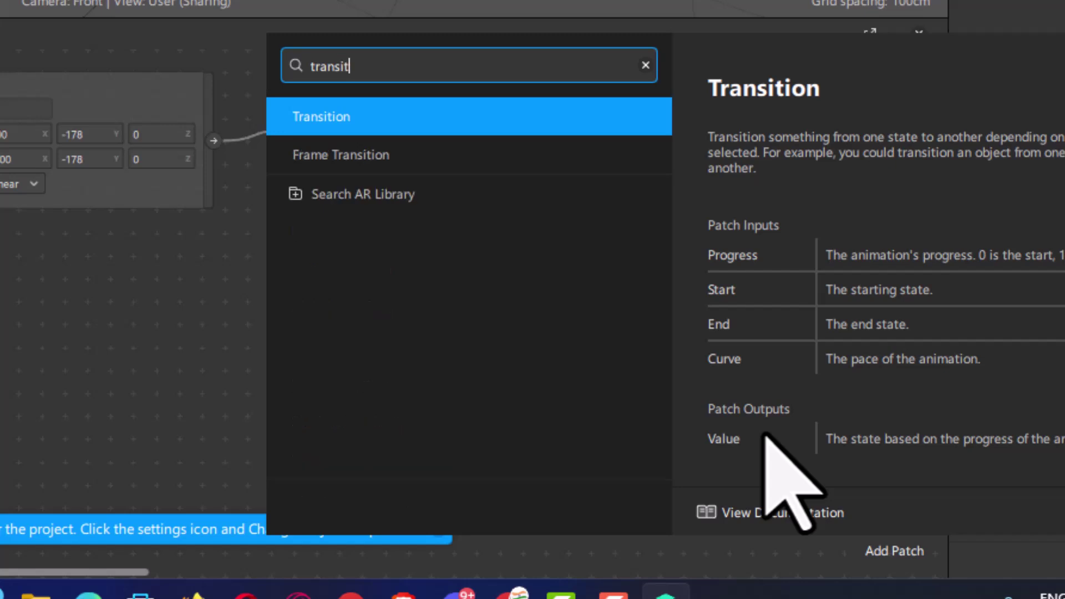
{"action": "left_click", "coordinate": [364, 111]}
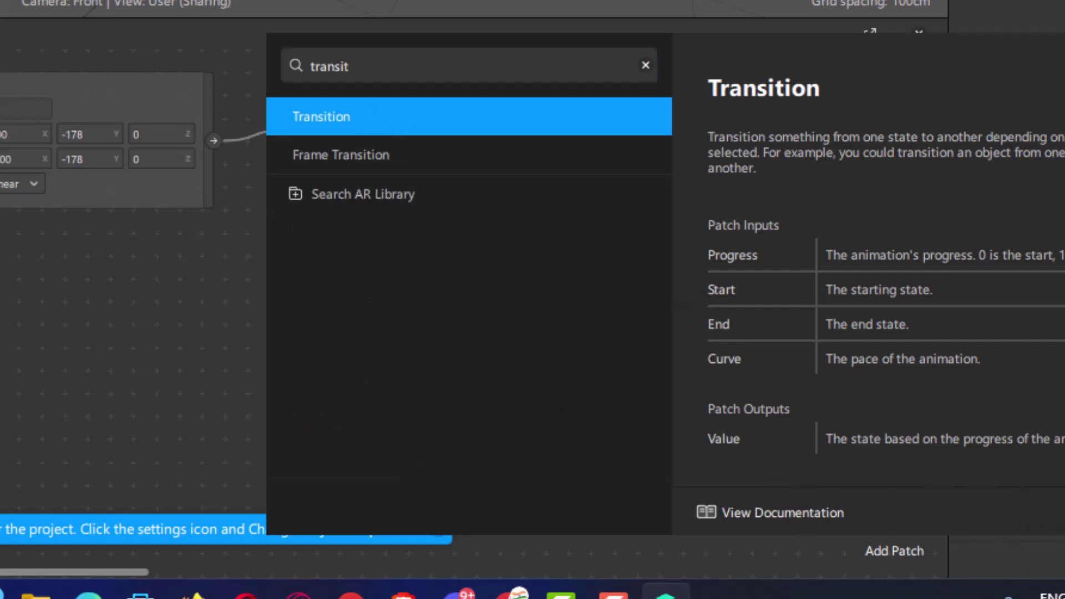
{"action": "key", "text": "Return"}
{"action": "left_click_drag", "start_coordinate": [242, 326], "coordinate": [33, 244]}
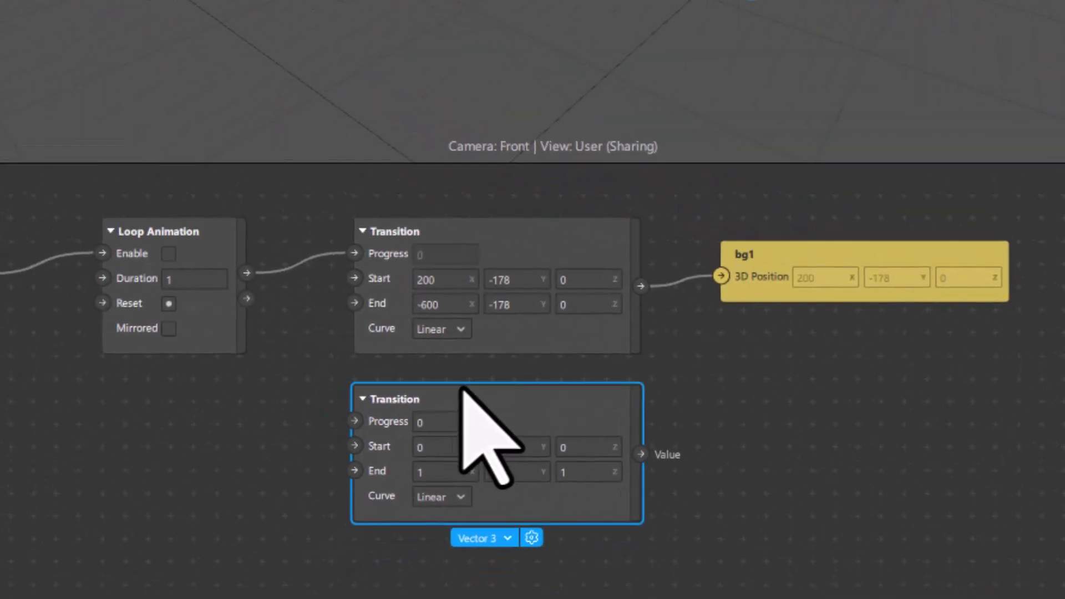
{"action": "left_click_drag", "start_coordinate": [465, 388], "coordinate": [476, 399]}
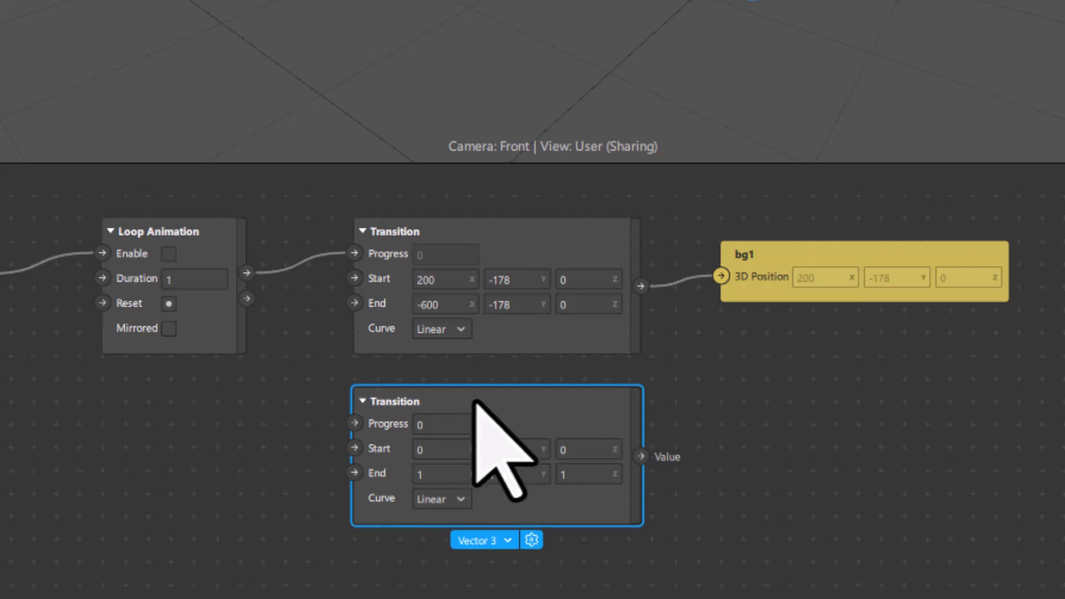
{"action": "key", "text": "ctrl+z"}
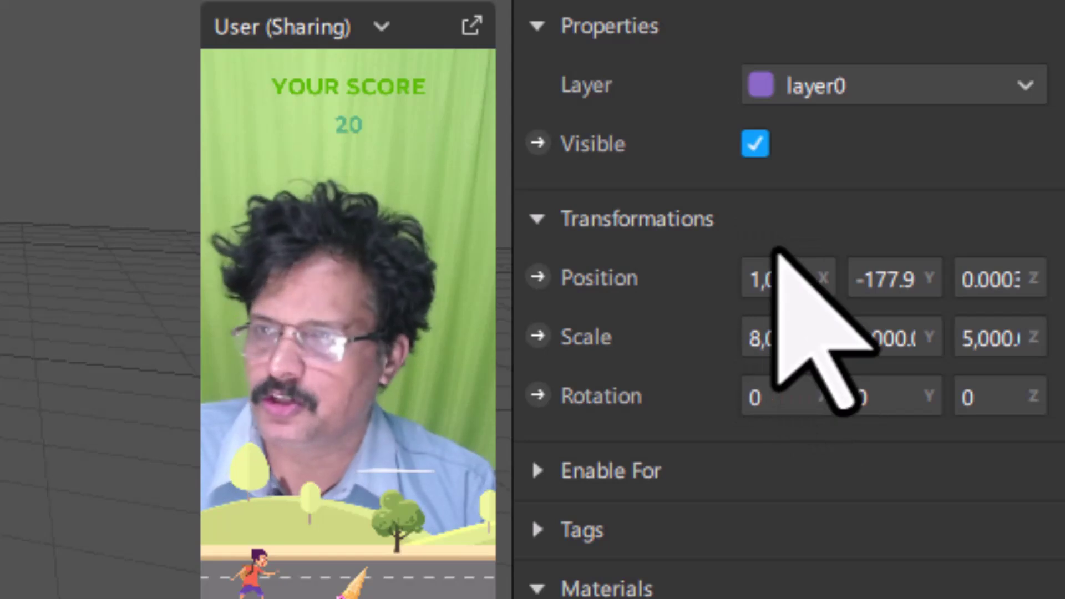
Set bg2's position to X 1,000 and Y -178, and copy both values into the new Transition patch's Start
{"action": "left_click", "coordinate": [773, 279]}
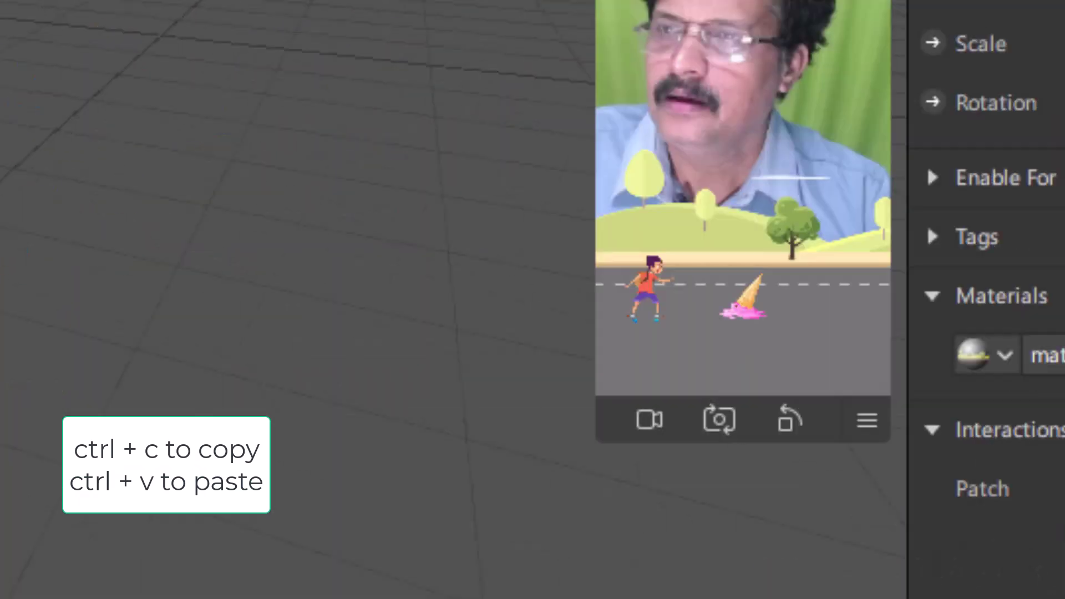
{"action": "key", "text": "ctrl+v"}
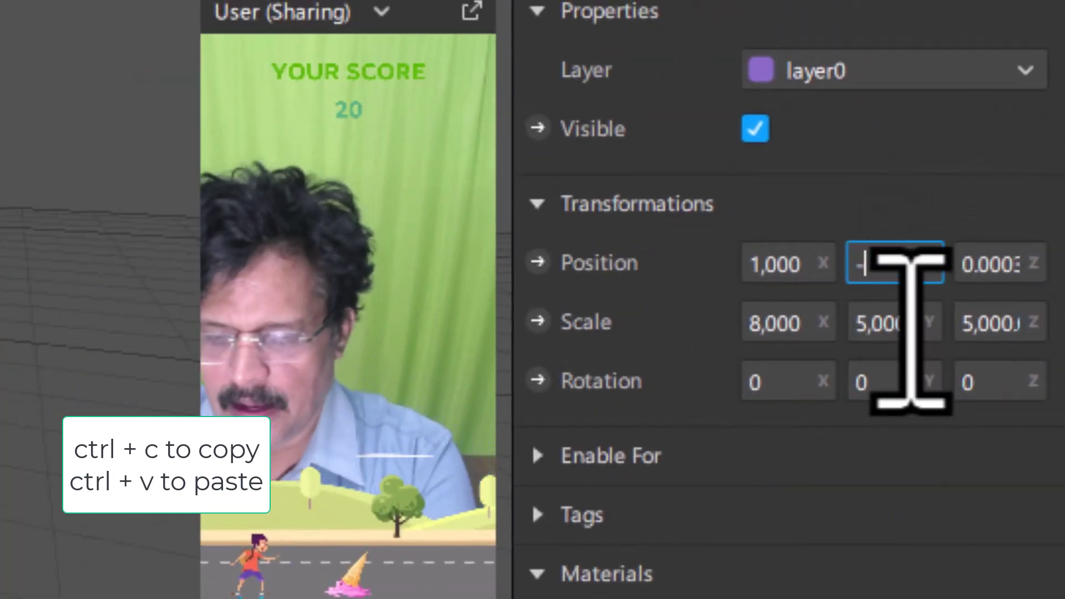
{"action": "key", "text": "Return"}
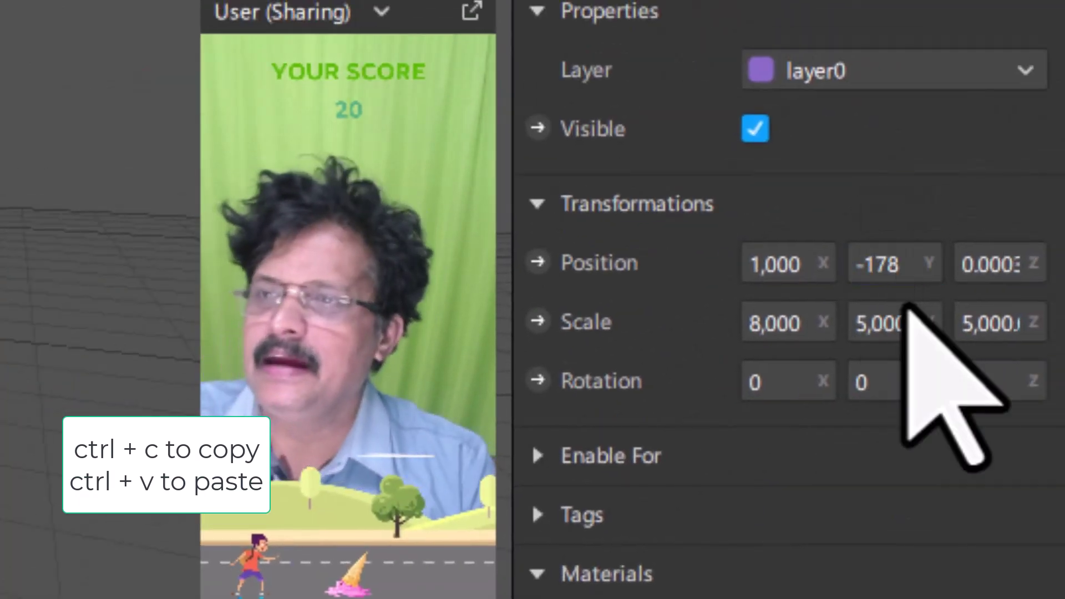
{"action": "left_click", "coordinate": [897, 271]}
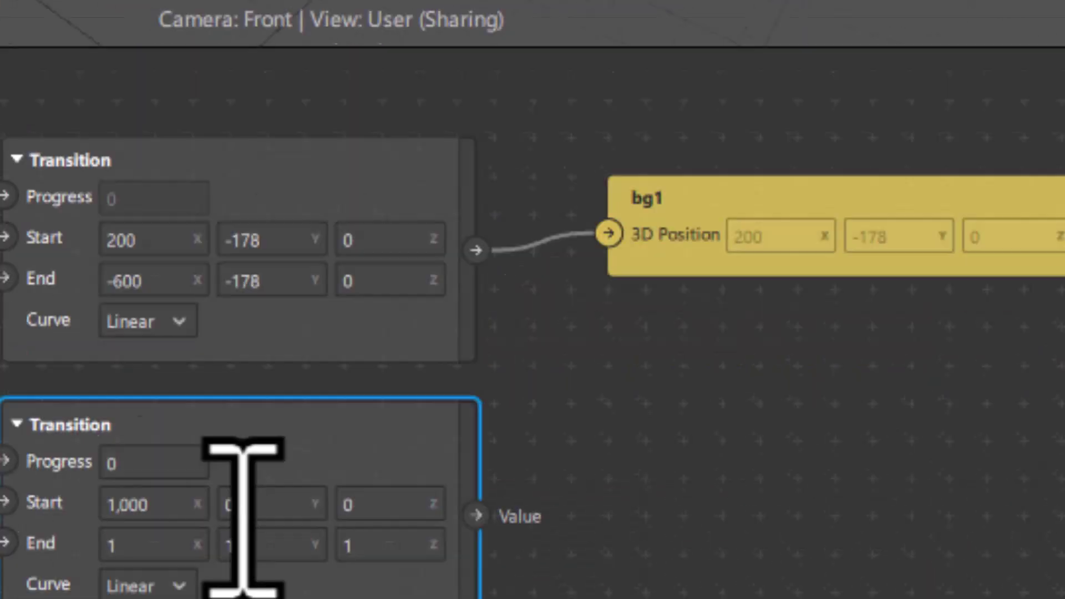
{"action": "left_click", "coordinate": [285, 504]}
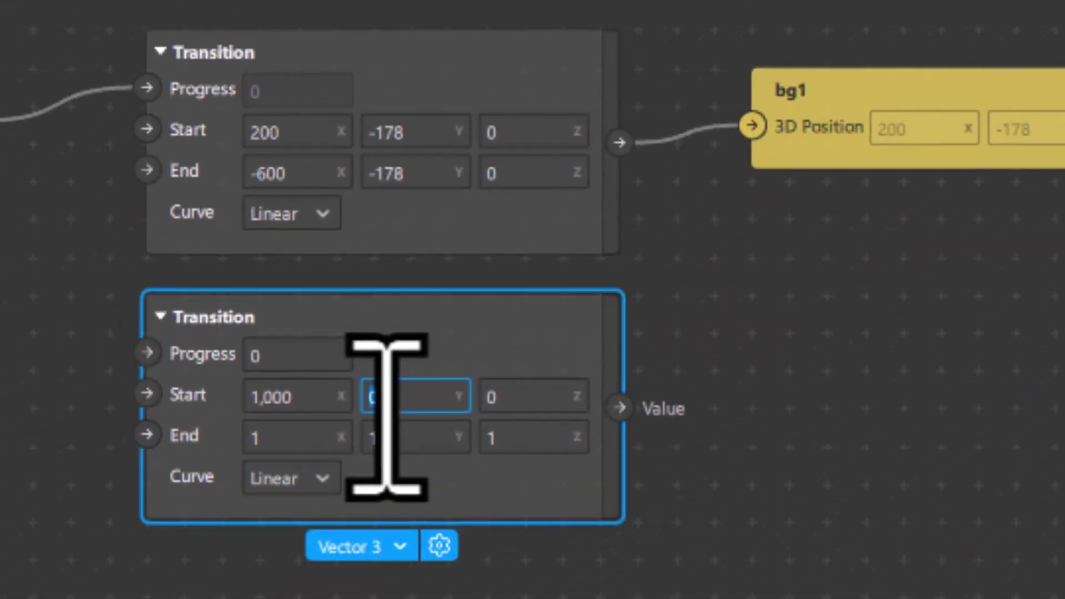
{"action": "left_click", "coordinate": [844, 511]}
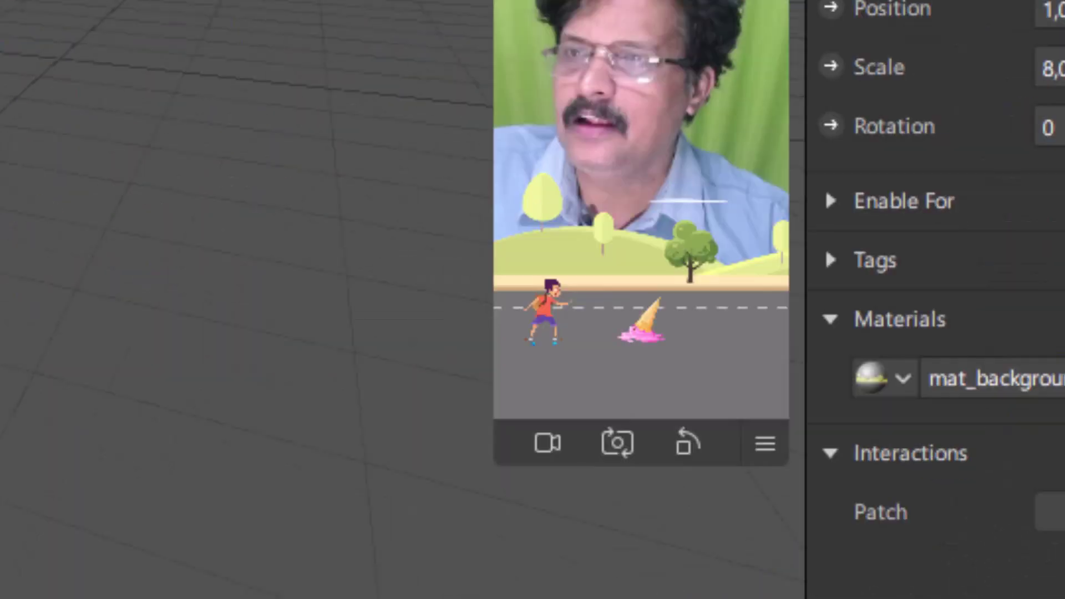
Set bg2's Z position to 0 and use 0 for the new Transition patch's Start Z
{"action": "left_click", "coordinate": [1004, 238]}
{"action": "type", "text": "0"}
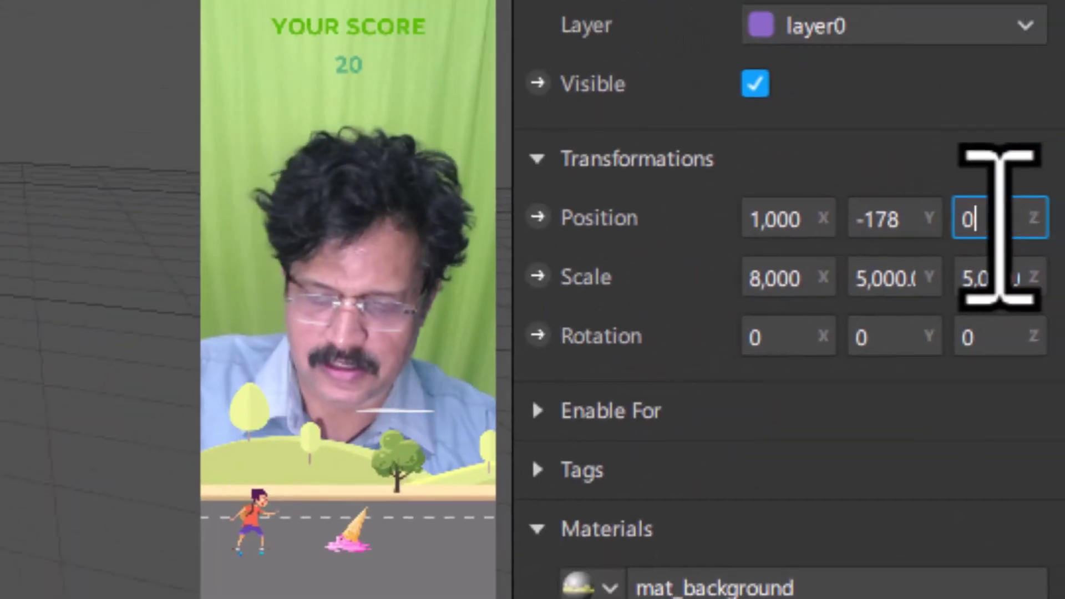
{"action": "key", "text": "Return"}
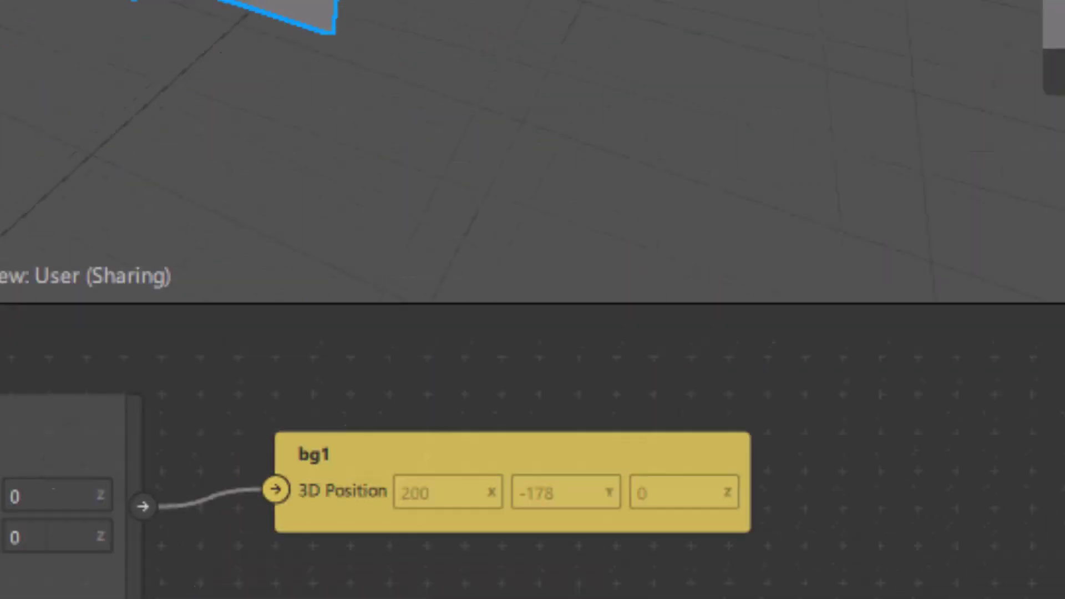
{"action": "left_click", "coordinate": [556, 413]}
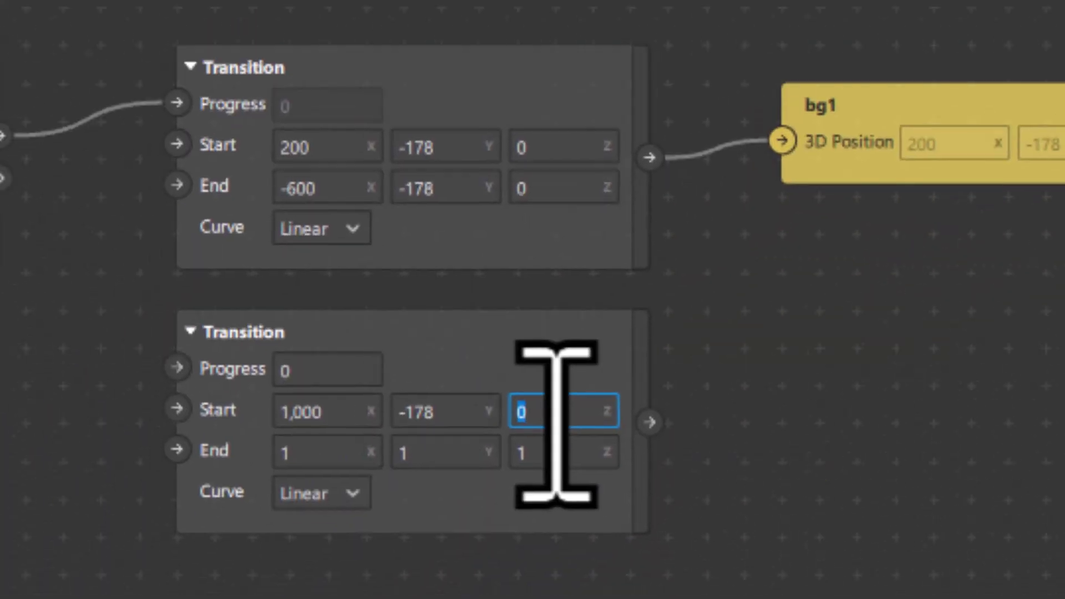
{"action": "key", "text": "Return"}
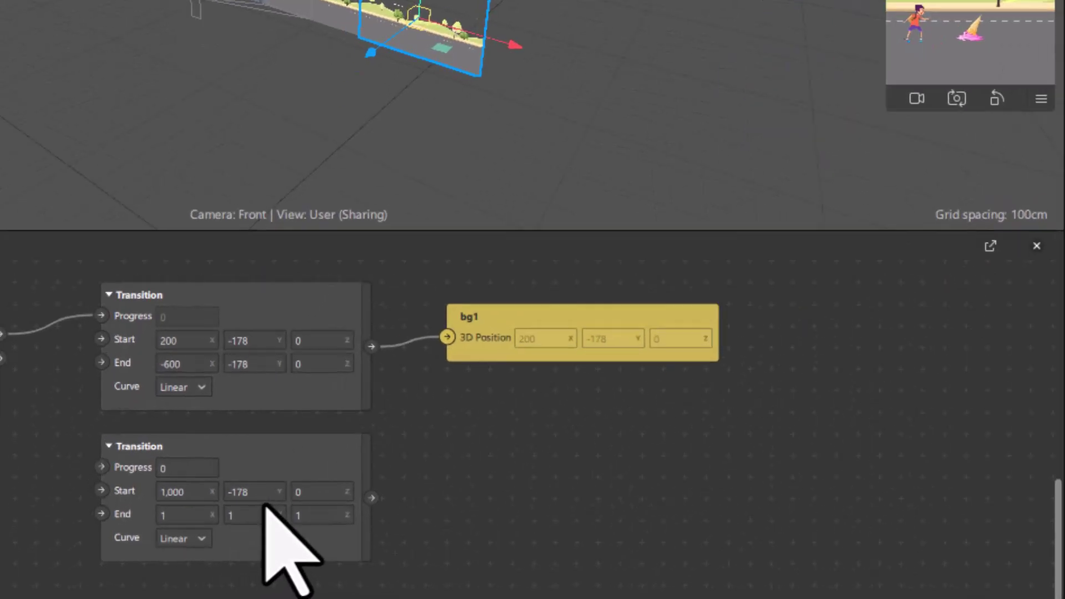
Copy the bg2 Transition's Start Y of -178 into its End Y and set its End Z to 0
{"action": "left_click", "coordinate": [205, 513]}
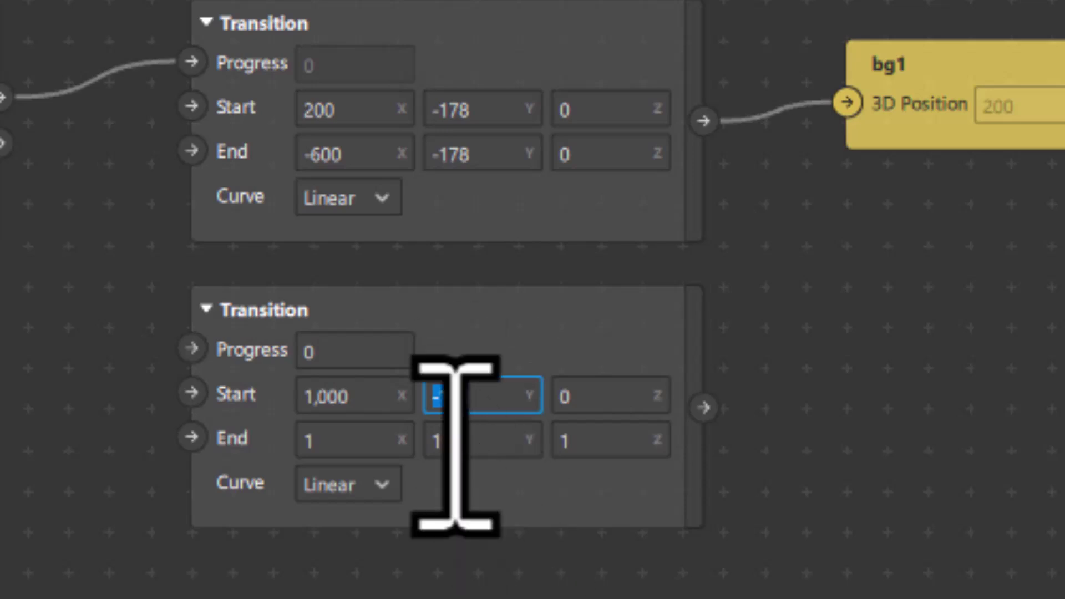
{"action": "left_click", "coordinate": [455, 441]}
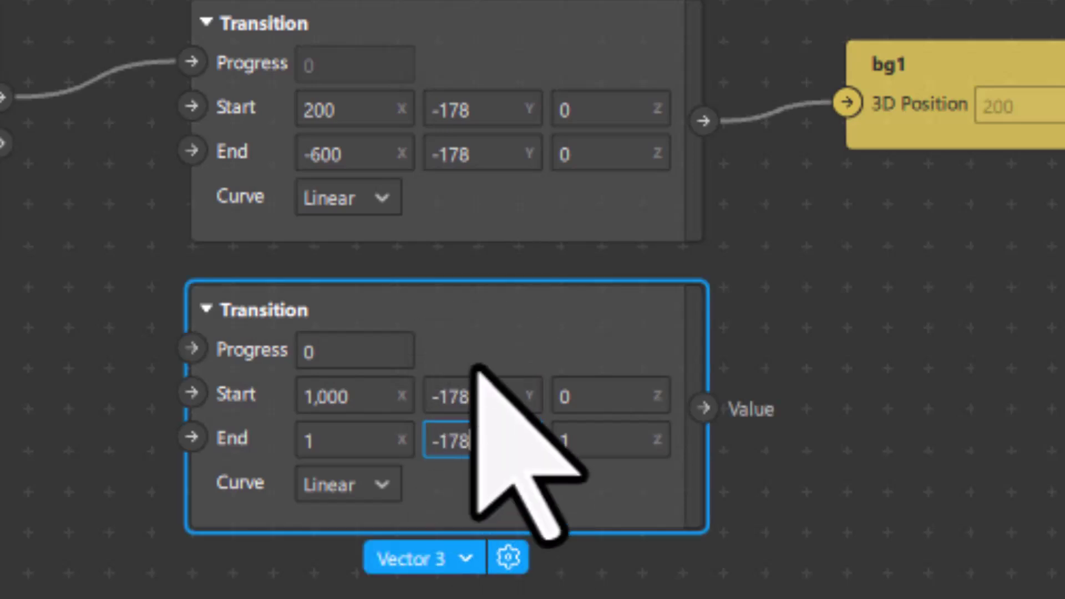
{"action": "left_click", "coordinate": [590, 456]}
{"action": "type", "text": "0"}
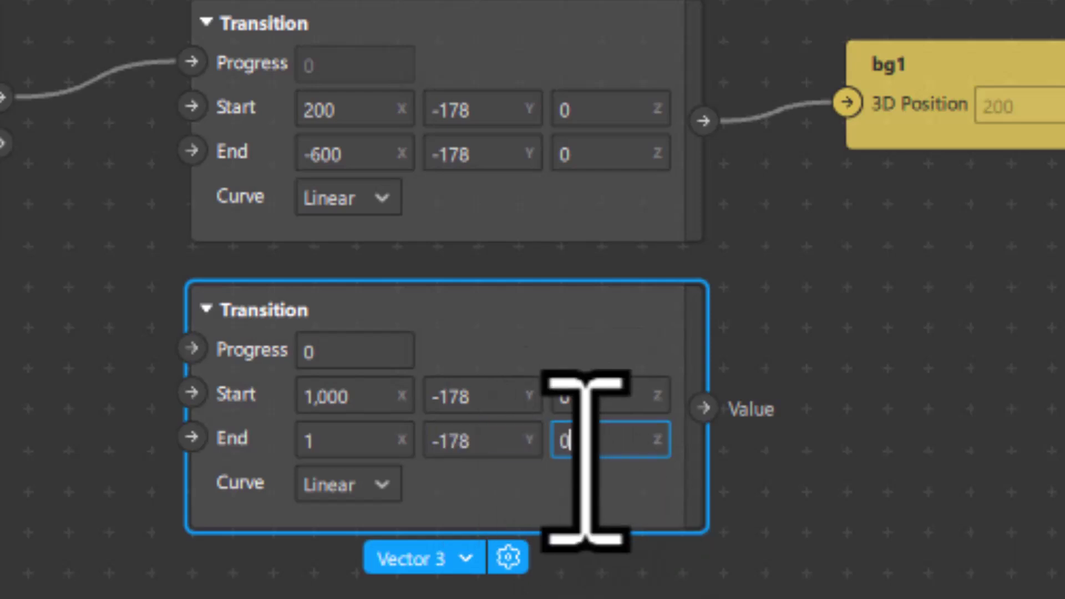
{"action": "key", "text": "Return"}
{"action": "left_click", "coordinate": [892, 478]}
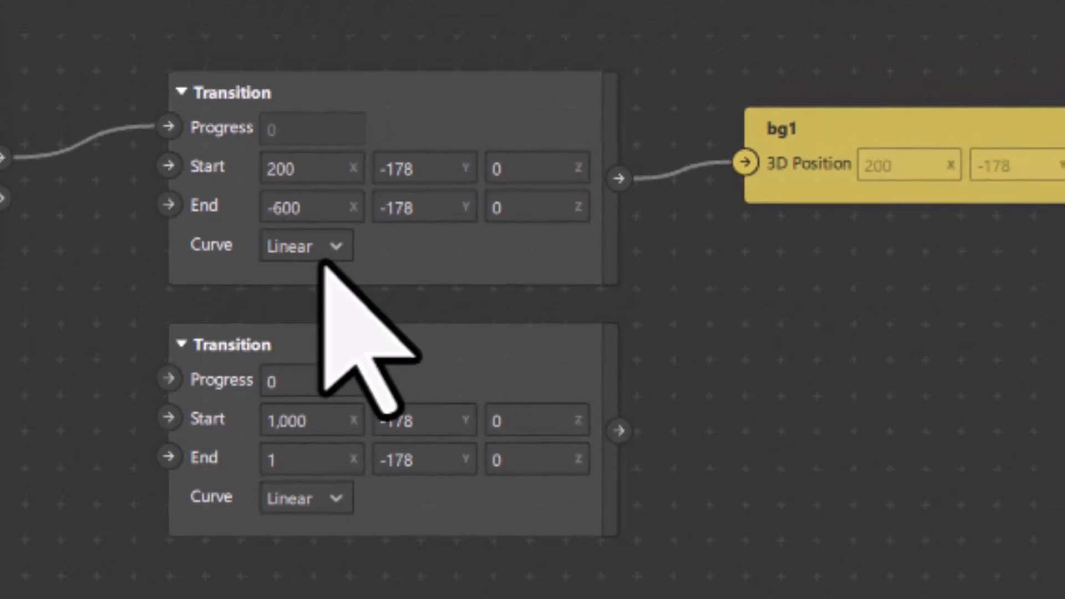
Copy the bg1 Transition's Start X of 200 into the bg2 Transition's End X
{"action": "left_click_drag", "start_coordinate": [831, 391], "coordinate": [853, 520]}
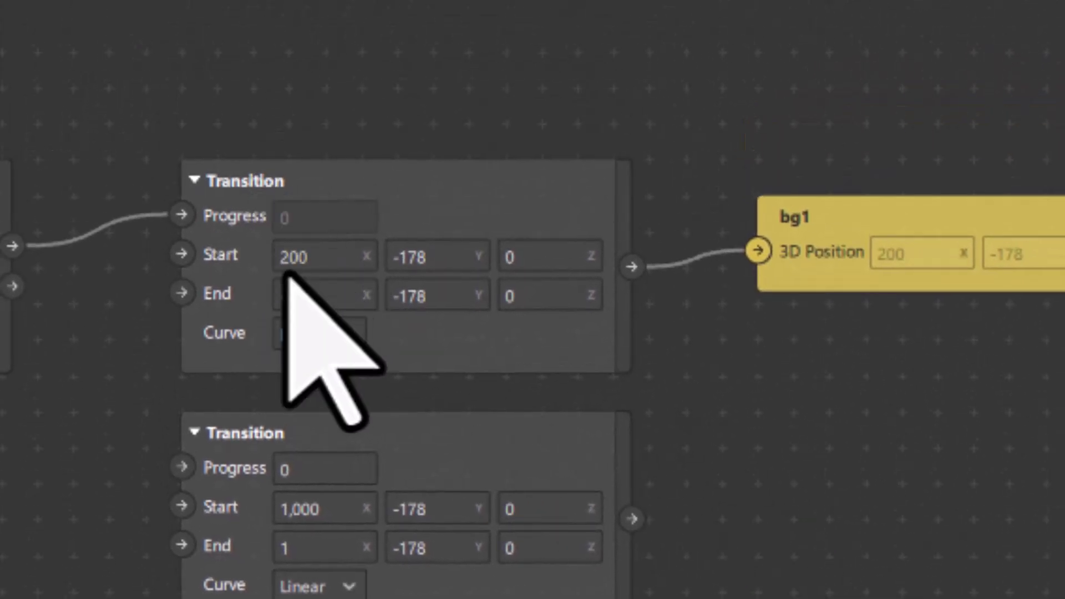
{"action": "left_click", "coordinate": [314, 258]}
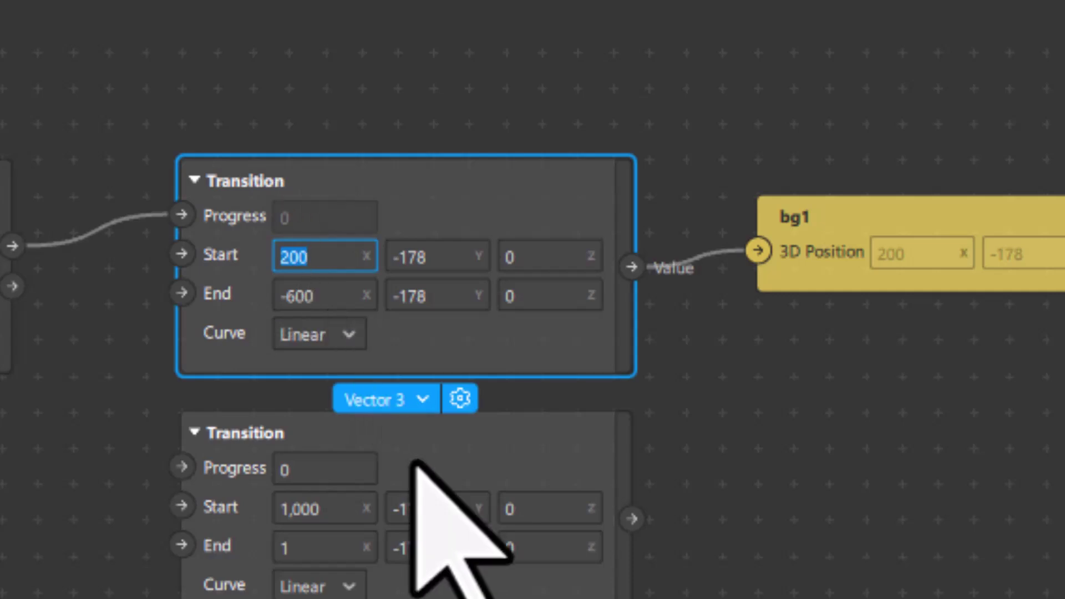
{"action": "left_click", "coordinate": [333, 296]}
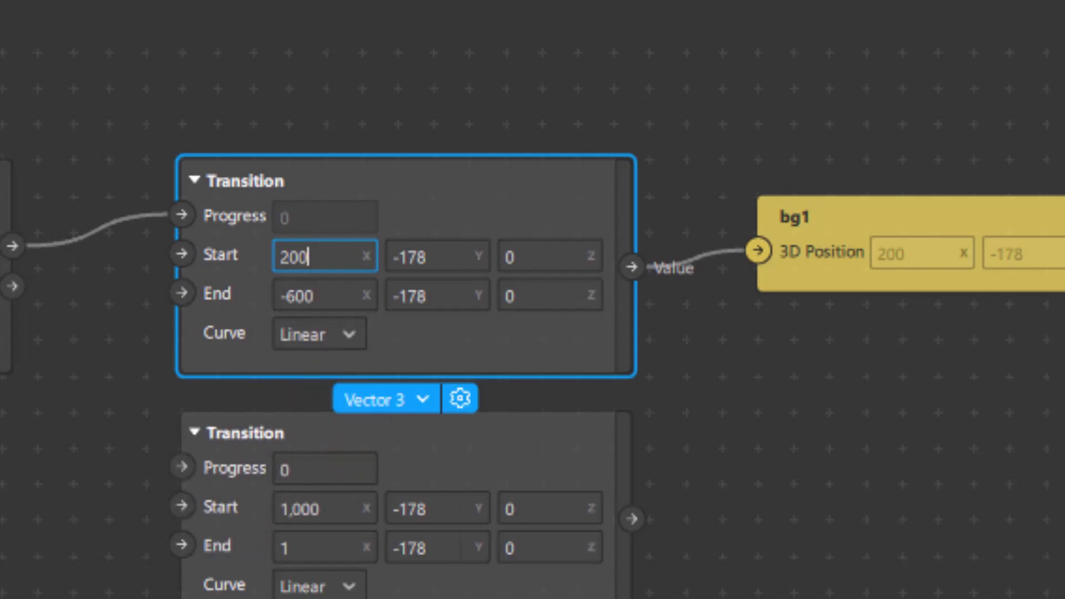
{"action": "middle_click_drag", "start_coordinate": [978, 537], "coordinate": [1028, 464]}
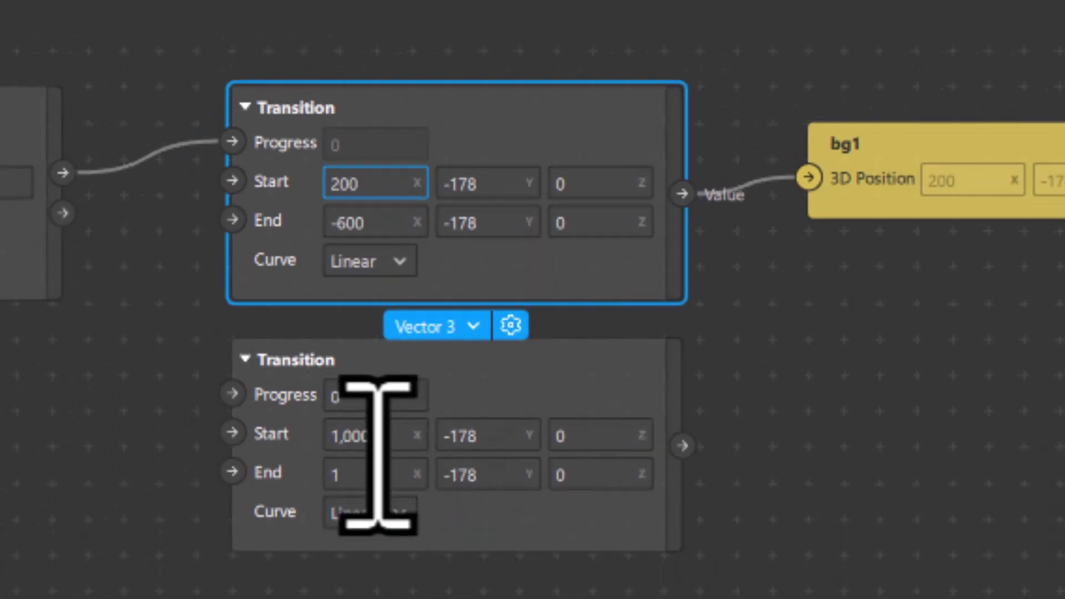
{"action": "left_click", "coordinate": [351, 476]}
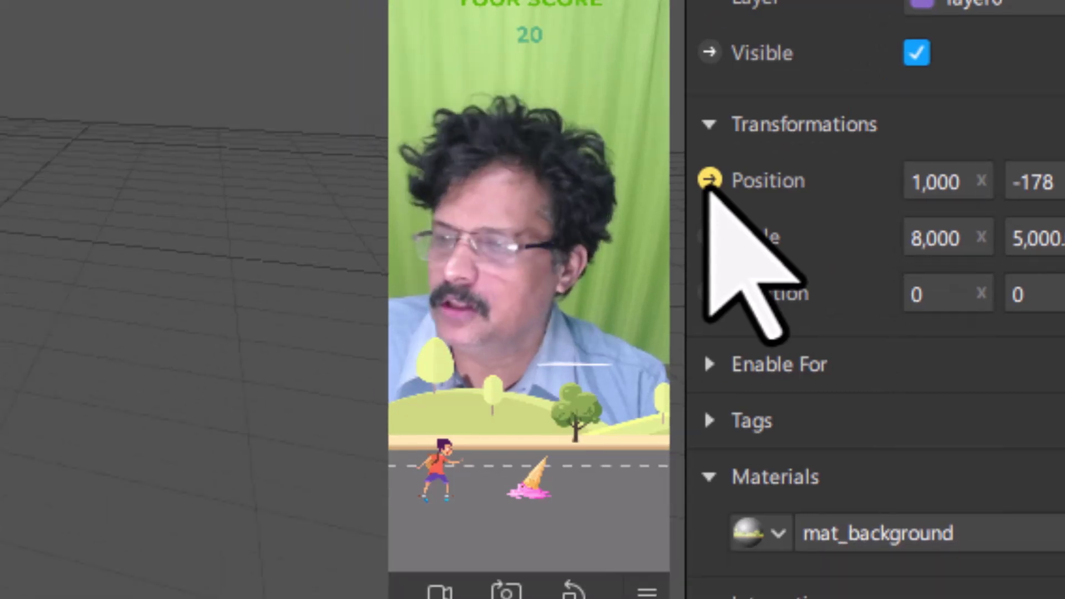
Add a 3D Position patch for bg2 beside its Transition, connect the Transition's output to it, and pause the running animation
{"action": "left_click", "coordinate": [707, 183]}
{"action": "left_click_drag", "start_coordinate": [587, 361], "coordinate": [925, 319]}
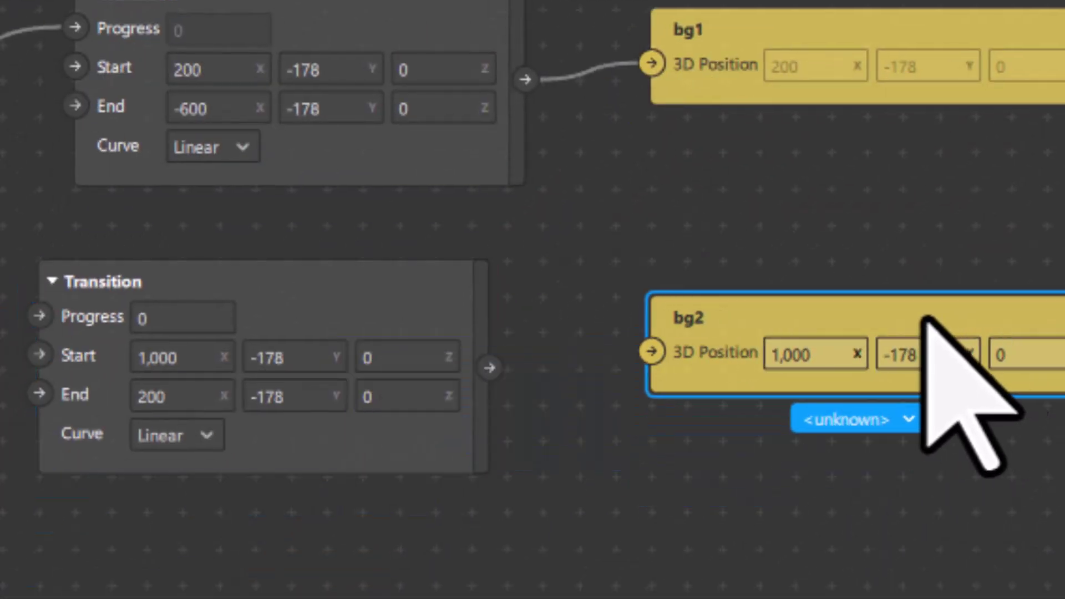
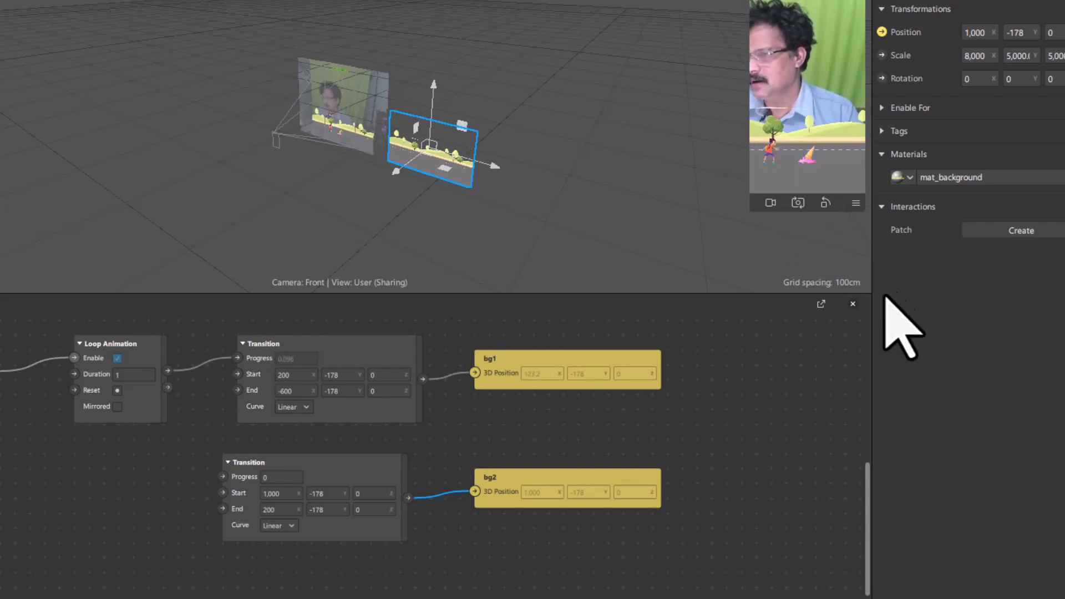
{"action": "left_click", "coordinate": [799, 168]}
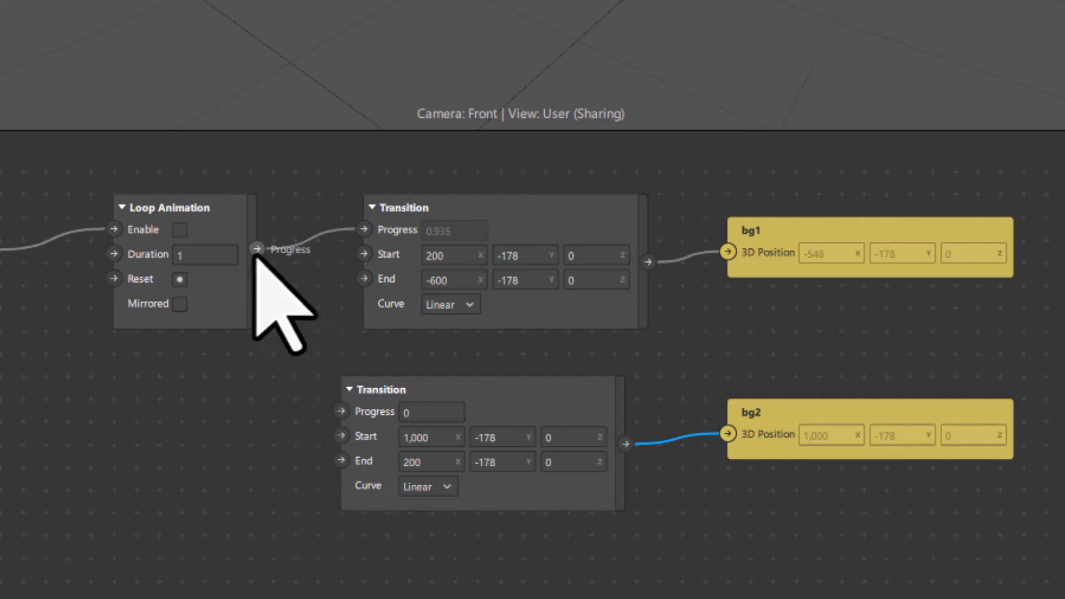
Connect Loop Animation's Progress output to the bg2 Transition's Progress and start the background animation in the preview
{"action": "left_click_drag", "start_coordinate": [255, 250], "coordinate": [341, 411]}
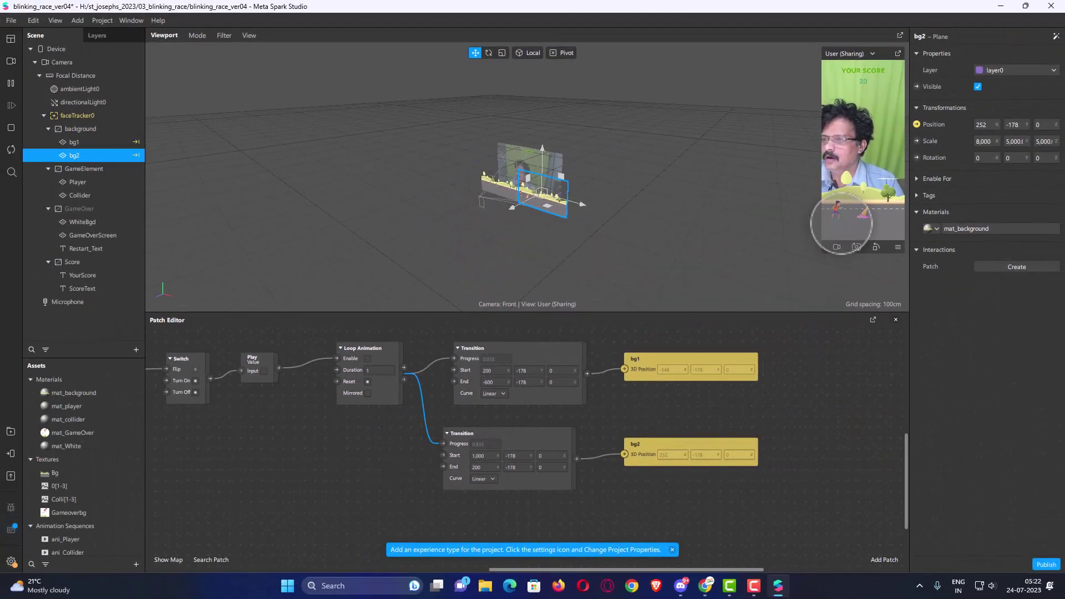
{"action": "left_click", "coordinate": [849, 227]}
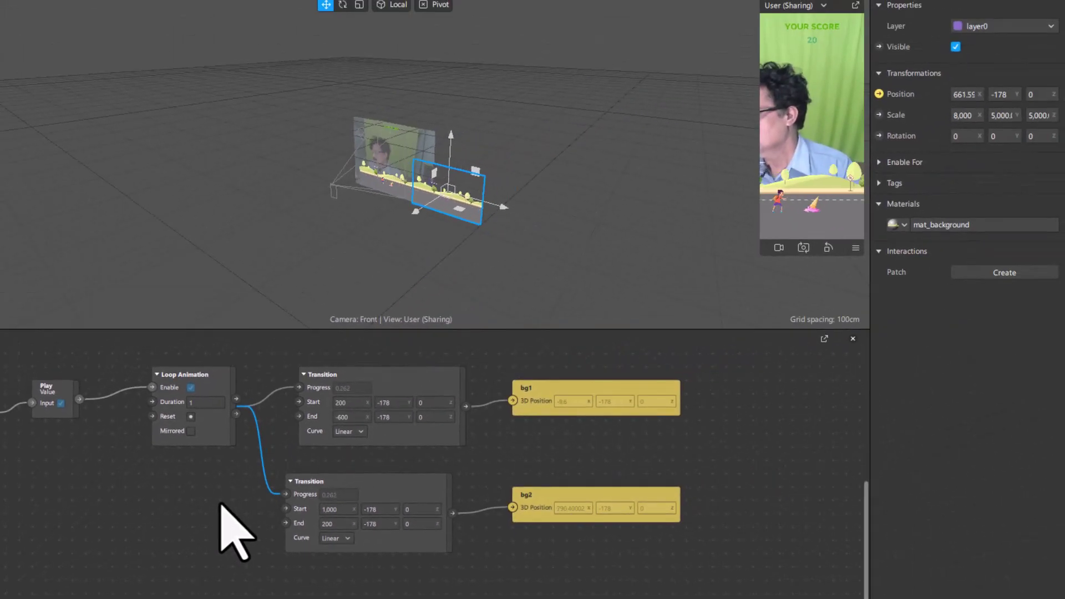
Group the Loop Animation patch, both Transition patches and the bg1 and bg2 position patches into one patch group
{"action": "left_click_drag", "start_coordinate": [225, 528], "coordinate": [273, 538]}
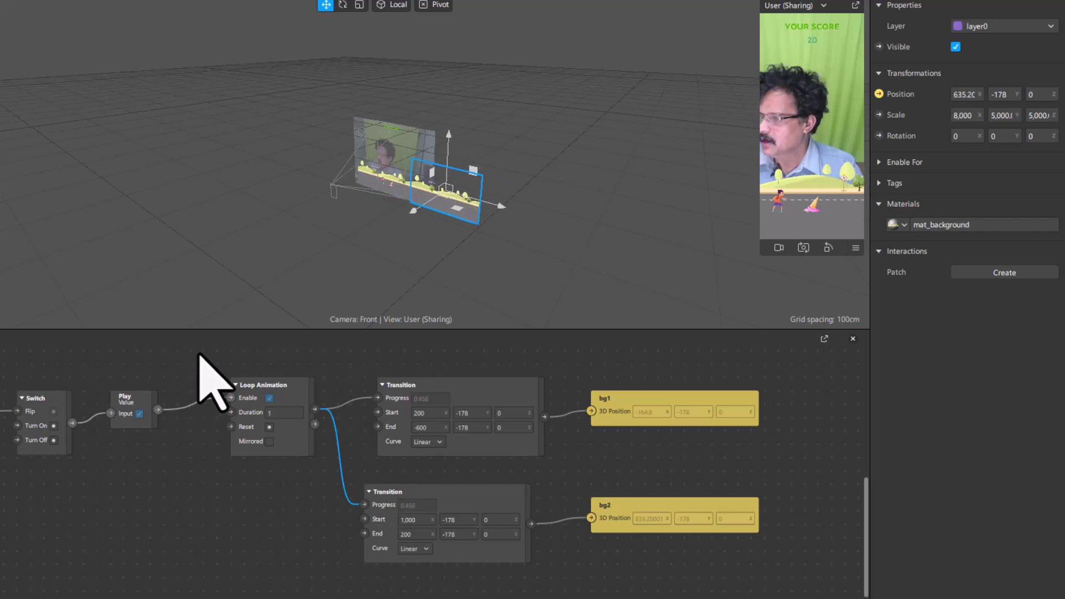
{"action": "left_click", "coordinate": [250, 421]}
{"action": "left_click_drag", "start_coordinate": [304, 461], "coordinate": [806, 591]}
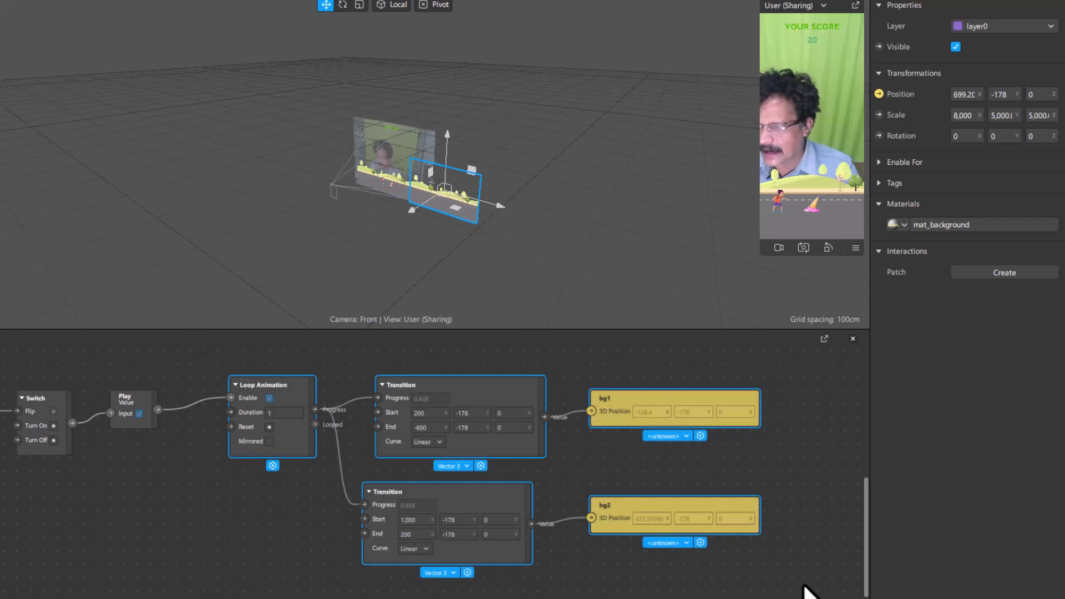
{"action": "right_click", "coordinate": [462, 390]}
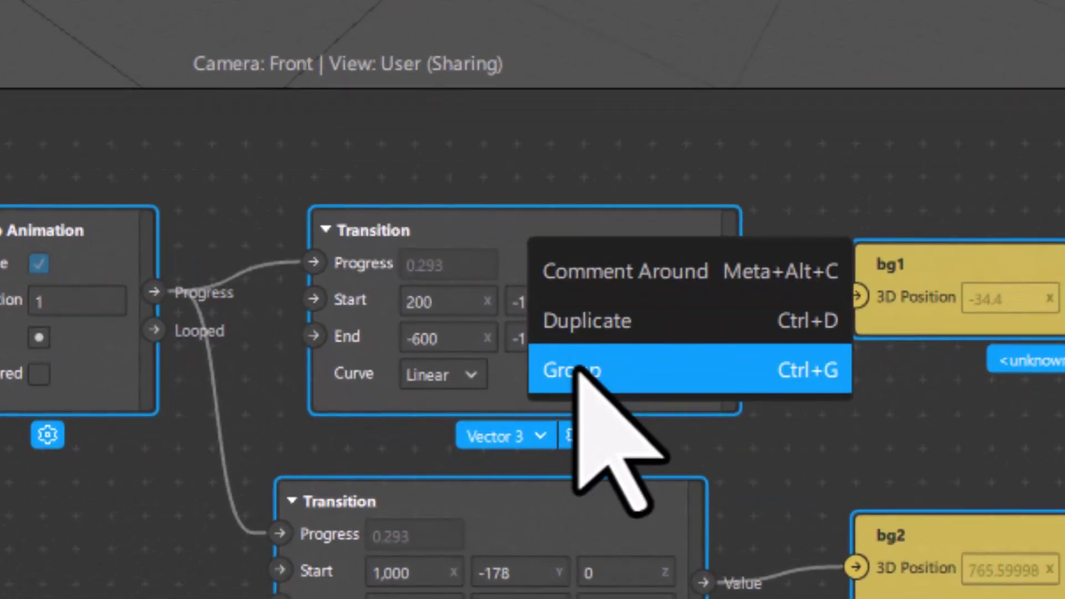
{"action": "left_click", "coordinate": [576, 368]}
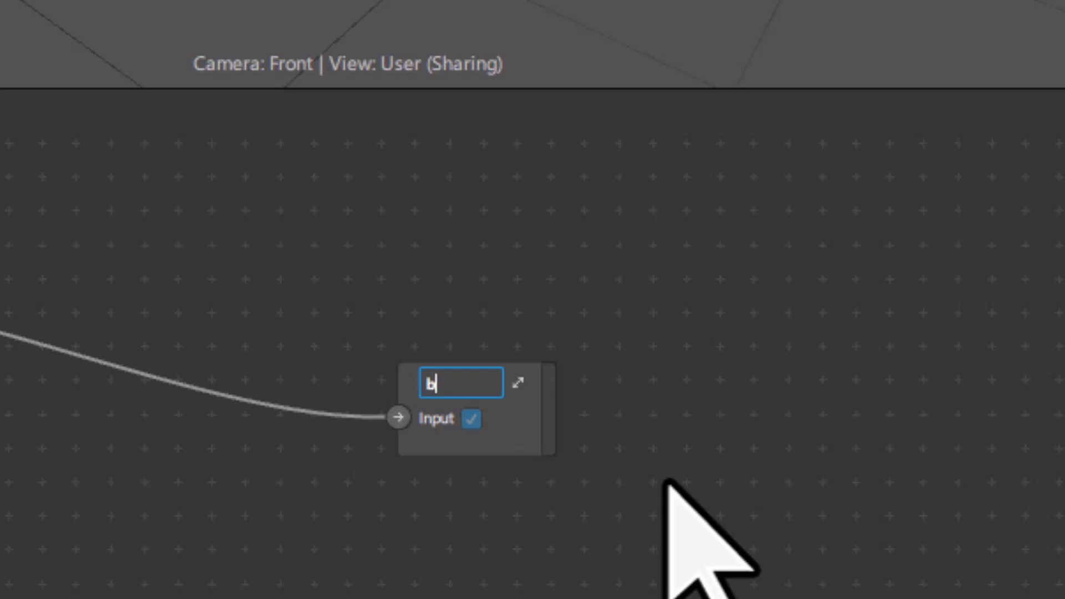
Name the new patch group bg_animation and place it just after the Play patch
{"action": "type", "text": "bg_animation"}
{"action": "key", "text": "Return"}
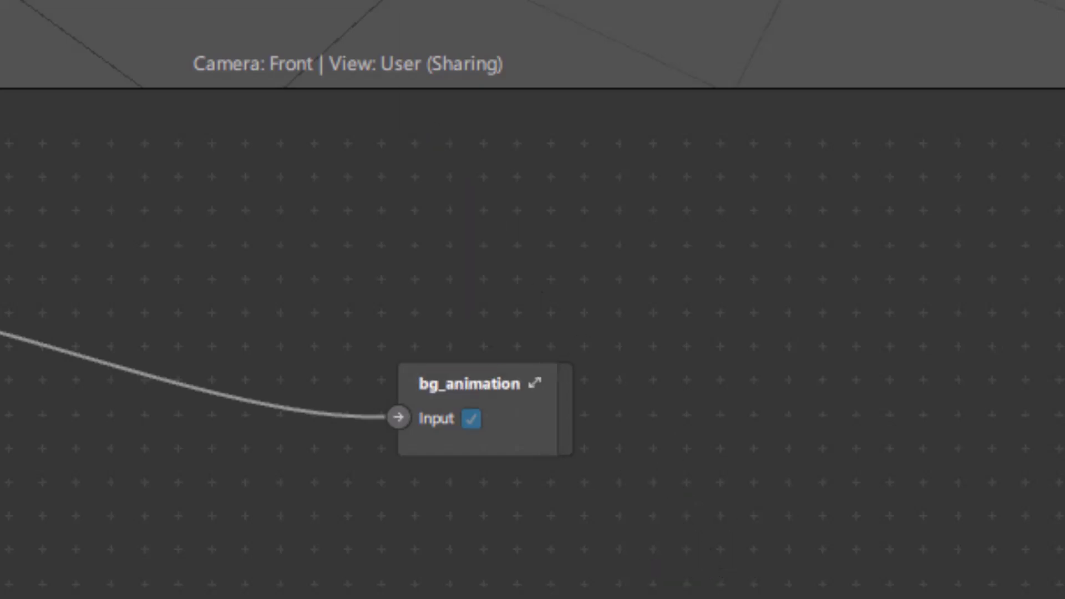
{"action": "left_click_drag", "start_coordinate": [513, 437], "coordinate": [20, 247]}
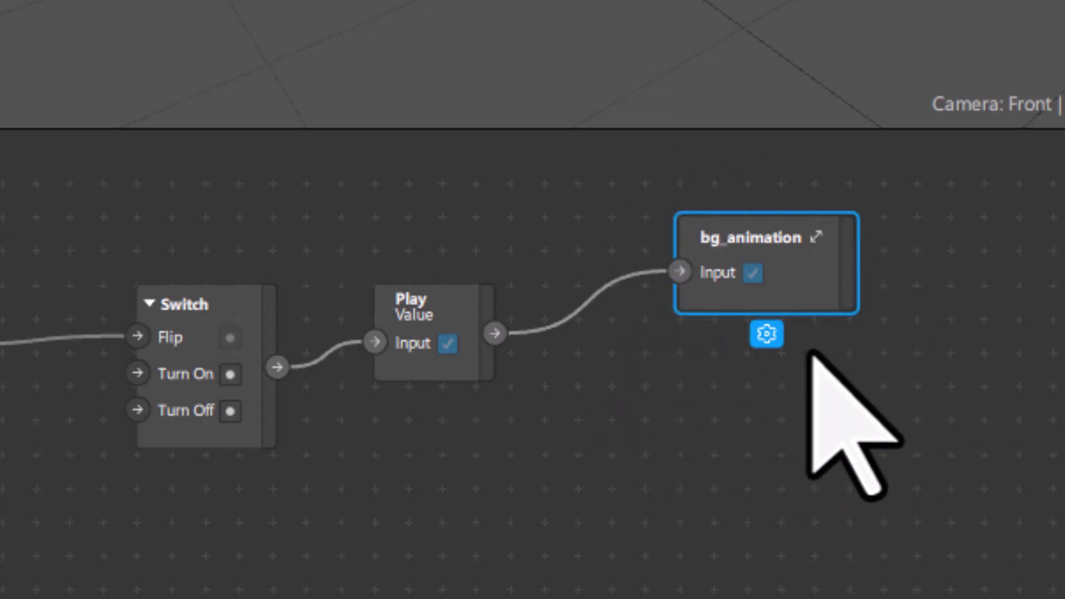
Open the bg_animation group, spread its overlapping Input and Loop Animation patches apart, and return to the main patch graph
{"action": "left_click", "coordinate": [817, 238]}
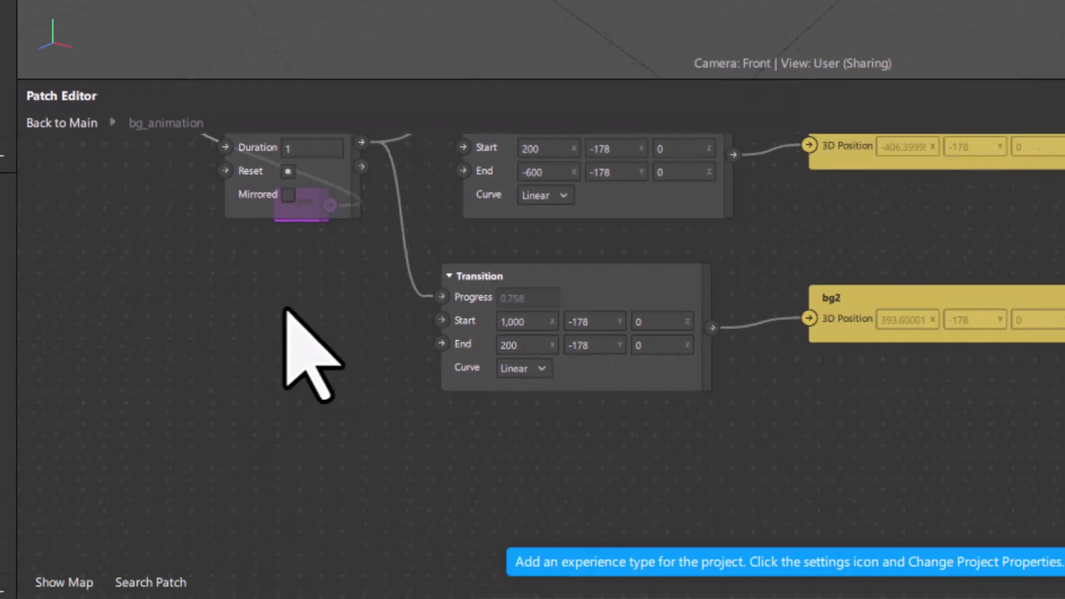
{"action": "left_click_drag", "start_coordinate": [392, 541], "coordinate": [494, 598]}
{"action": "left_click_drag", "start_coordinate": [417, 365], "coordinate": [181, 310]}
{"action": "left_click_drag", "start_coordinate": [421, 213], "coordinate": [401, 289]}
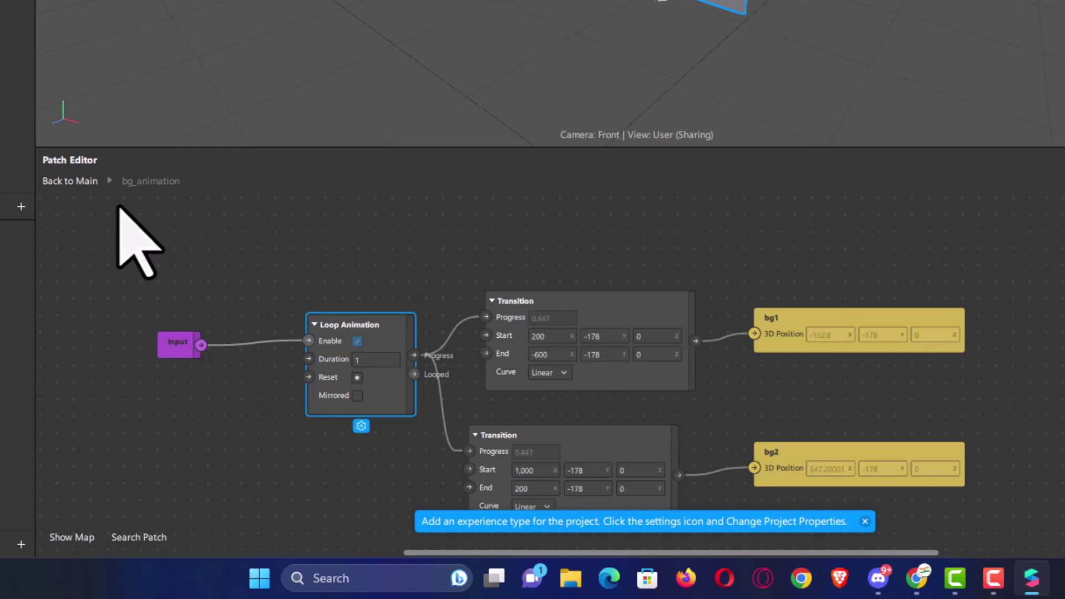
{"action": "left_click", "coordinate": [78, 182]}
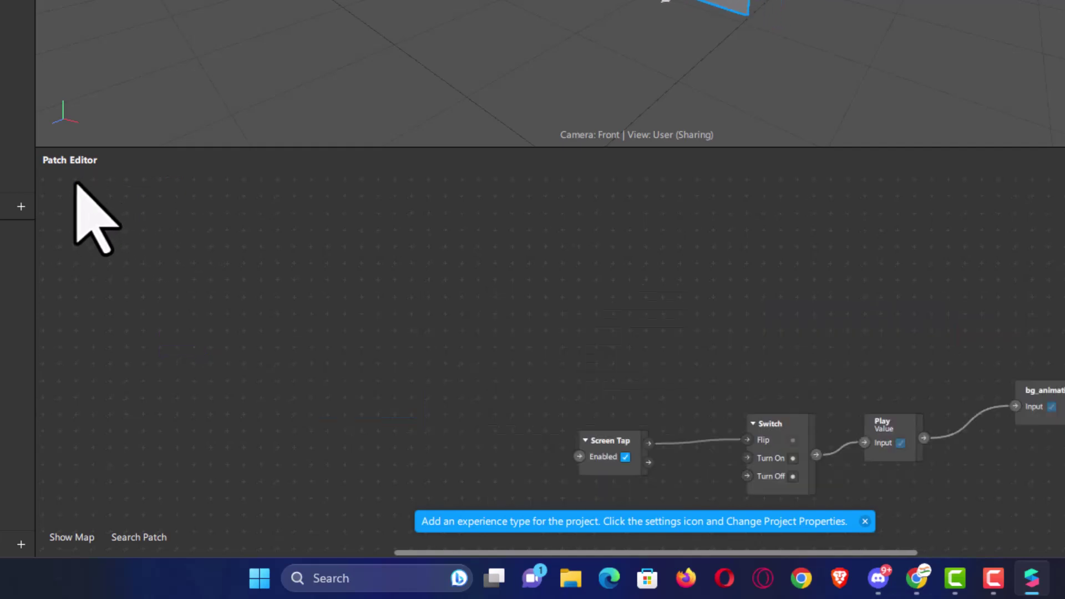
Move the bg_animation group slightly higher in the main patch graph
{"action": "left_click_drag", "start_coordinate": [478, 333], "coordinate": [167, 299]}
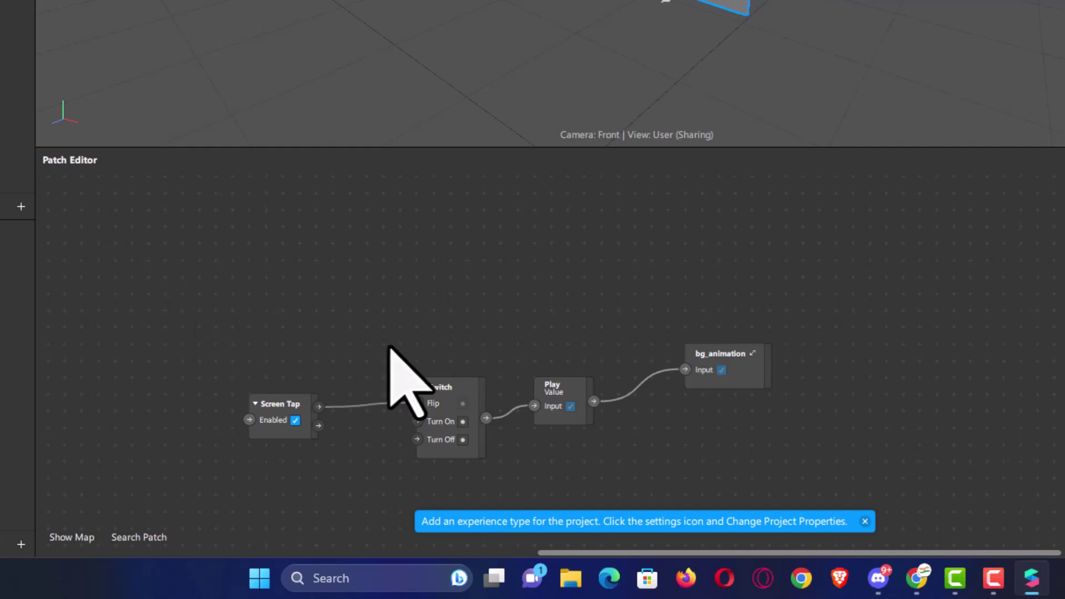
{"action": "scroll", "coordinate": [402, 378], "scroll_direction": "up", "scroll_amount": 3}
{"action": "scroll", "coordinate": [400, 389], "scroll_direction": "down", "scroll_amount": 4}
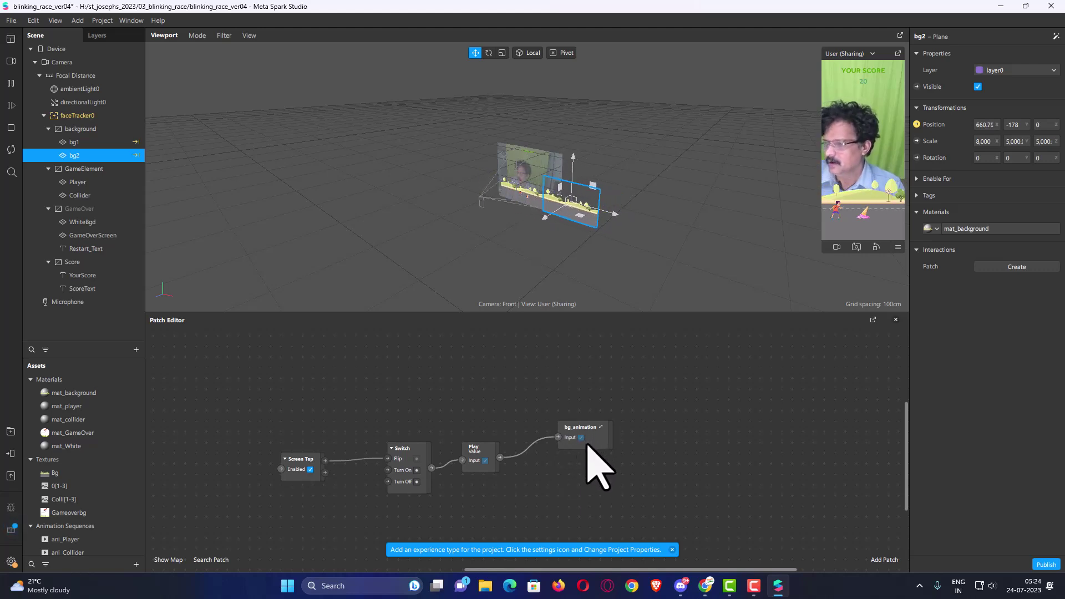
{"action": "left_click_drag", "start_coordinate": [573, 434], "coordinate": [569, 410]}
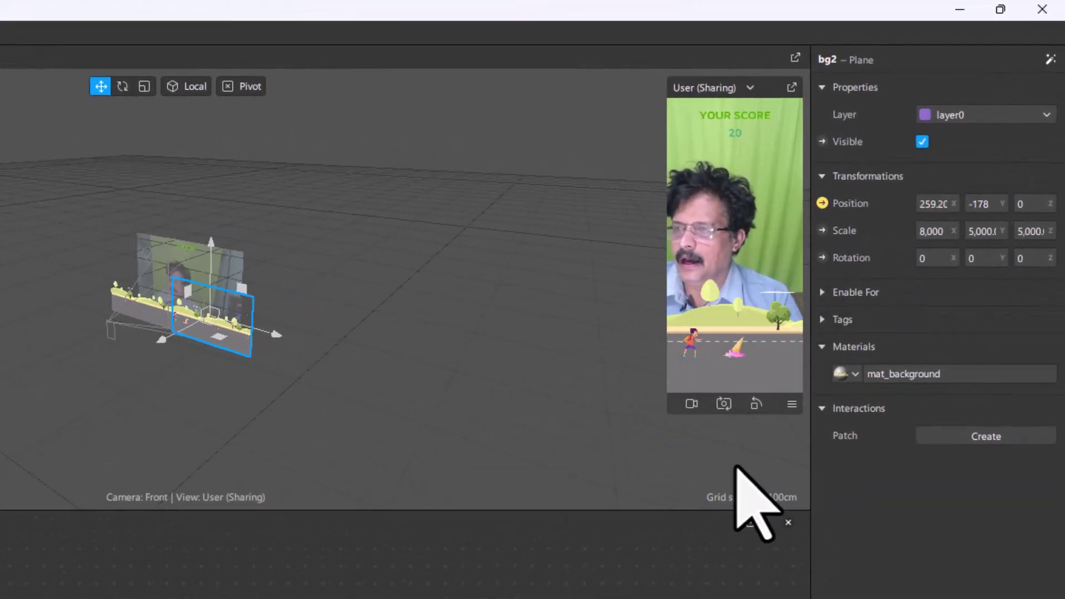
{"action": "left_click", "coordinate": [792, 404]}
{"action": "left_click", "coordinate": [799, 409]}
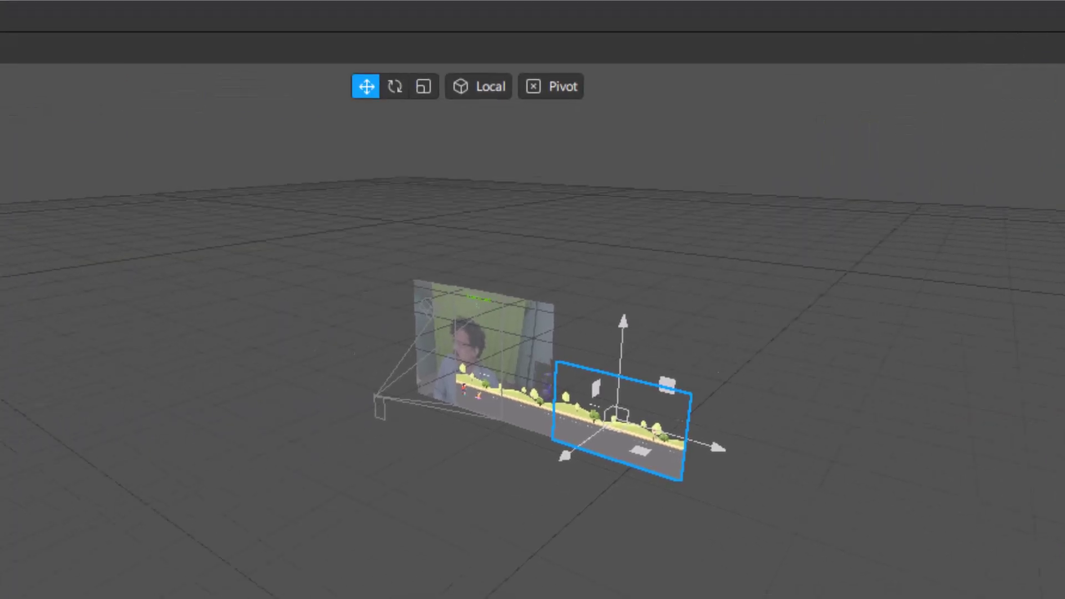
Select the Player plane and set its scale to 1,400 in X, Y and Z
{"action": "left_click", "coordinate": [124, 321]}
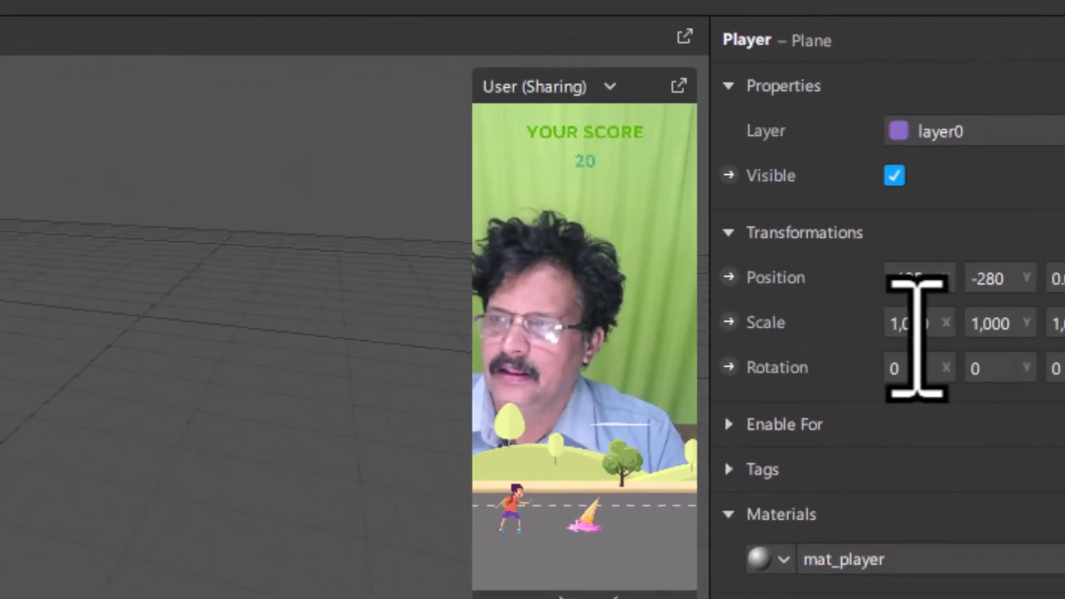
{"action": "left_click", "coordinate": [916, 325]}
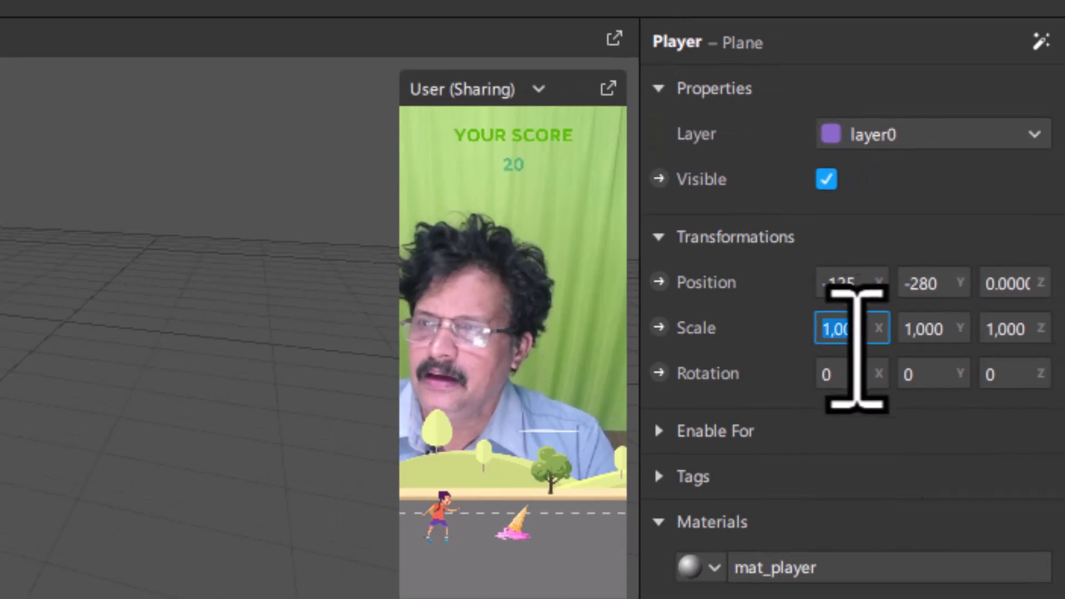
{"action": "type", "text": "14"}
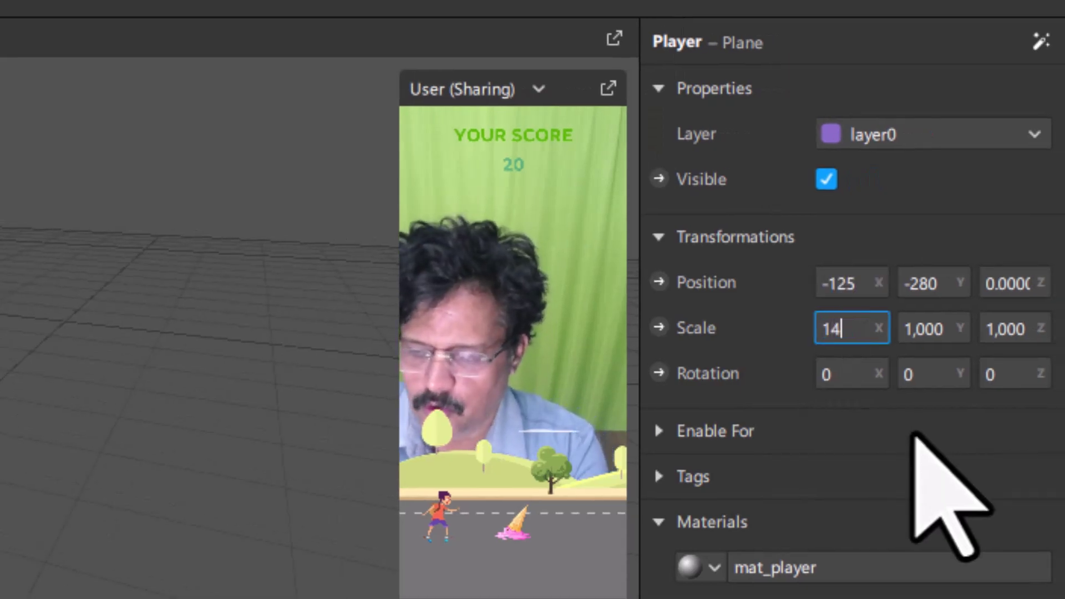
{"action": "type", "text": "00"}
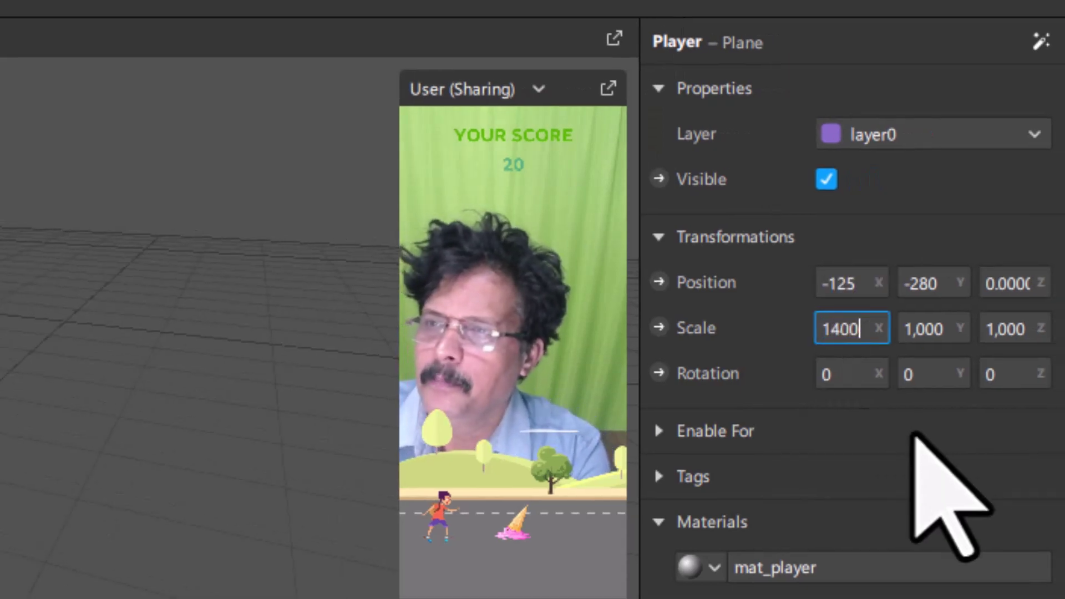
{"action": "key", "text": "Tab"}
{"action": "type", "text": "1,4"}
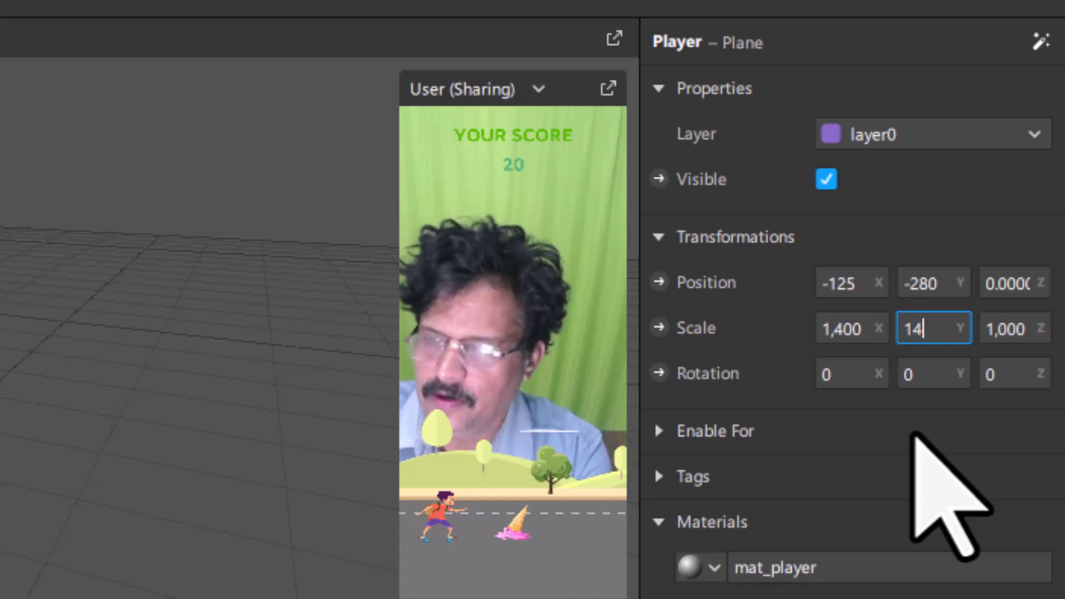
{"action": "type", "text": "00"}
{"action": "key", "text": "Tab"}
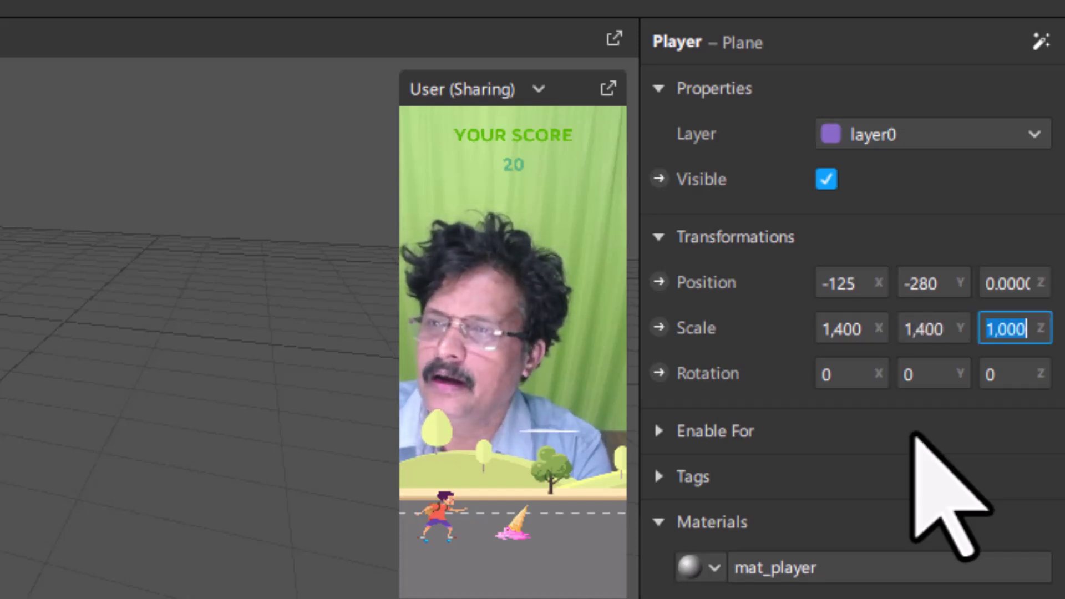
{"action": "type", "text": "400"}
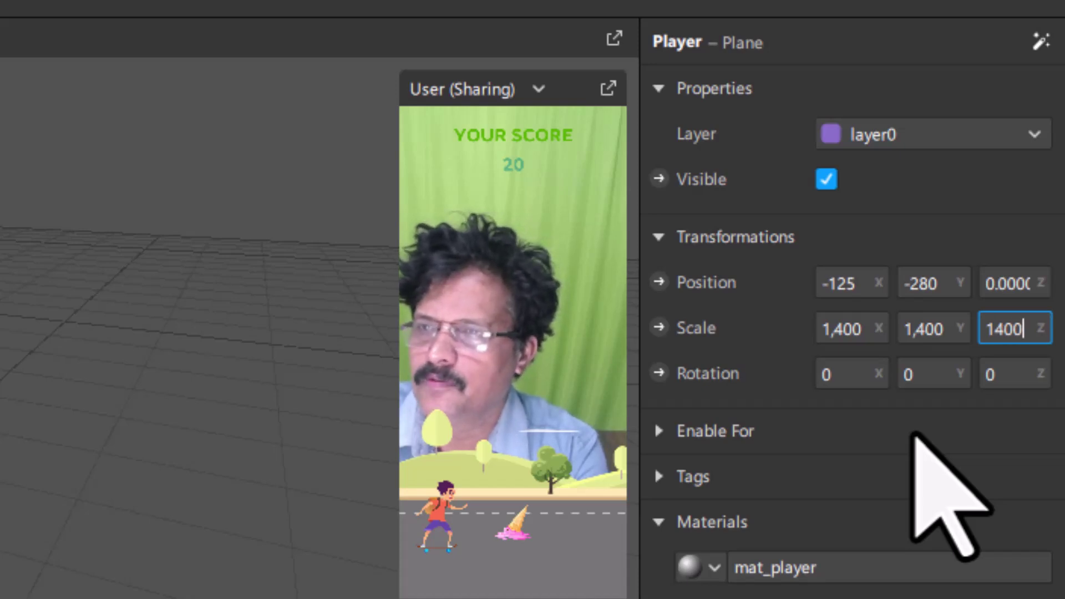
{"action": "key", "text": "Return"}
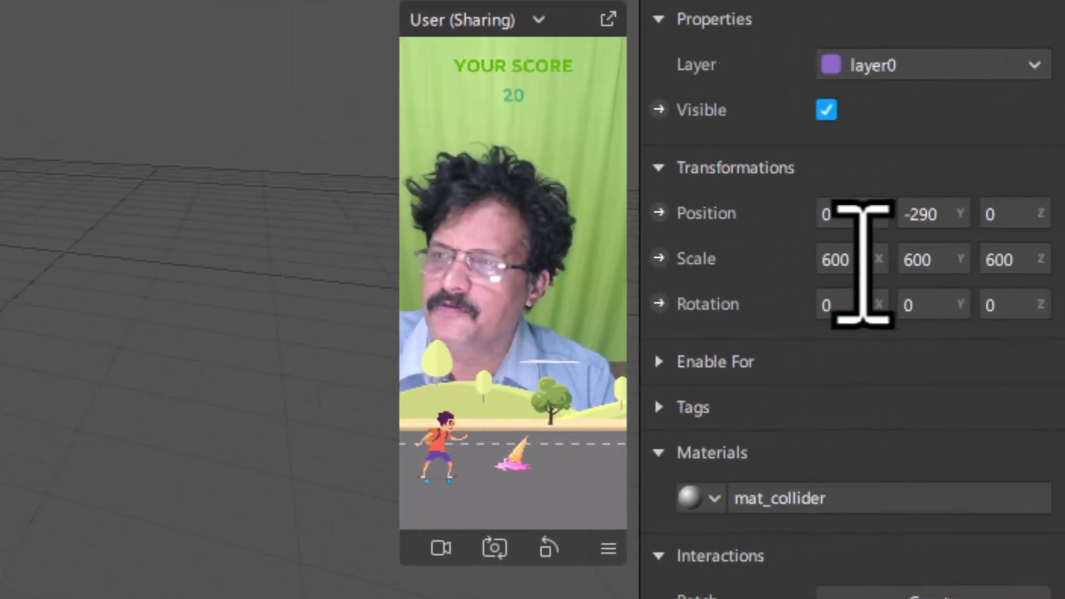
Set the Collider plane's scale to 1,000 in X, Y and Z
{"action": "left_click", "coordinate": [862, 261]}
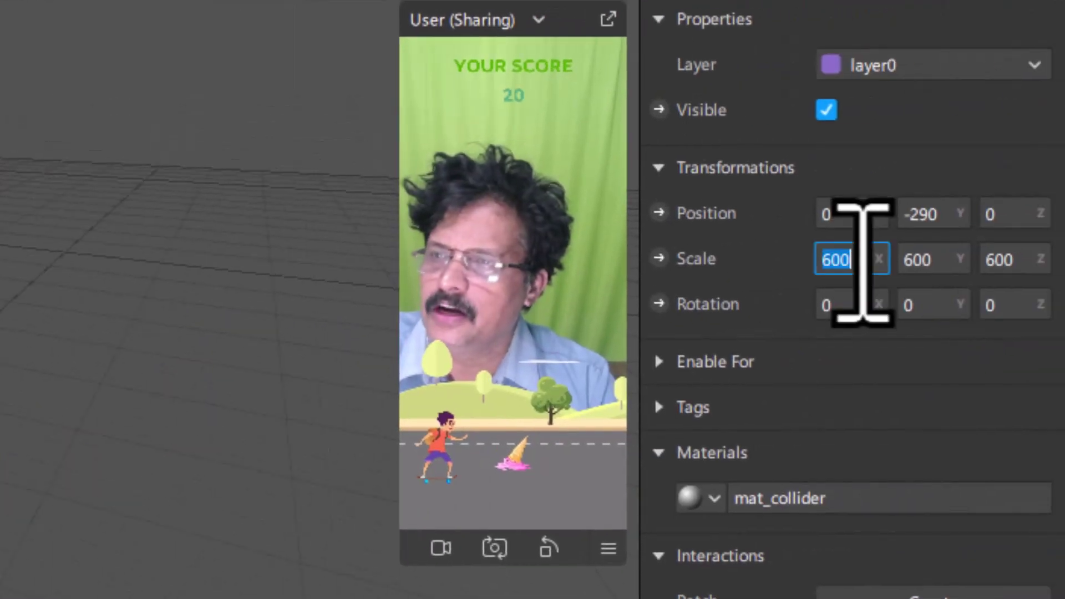
{"action": "type", "text": "1000"}
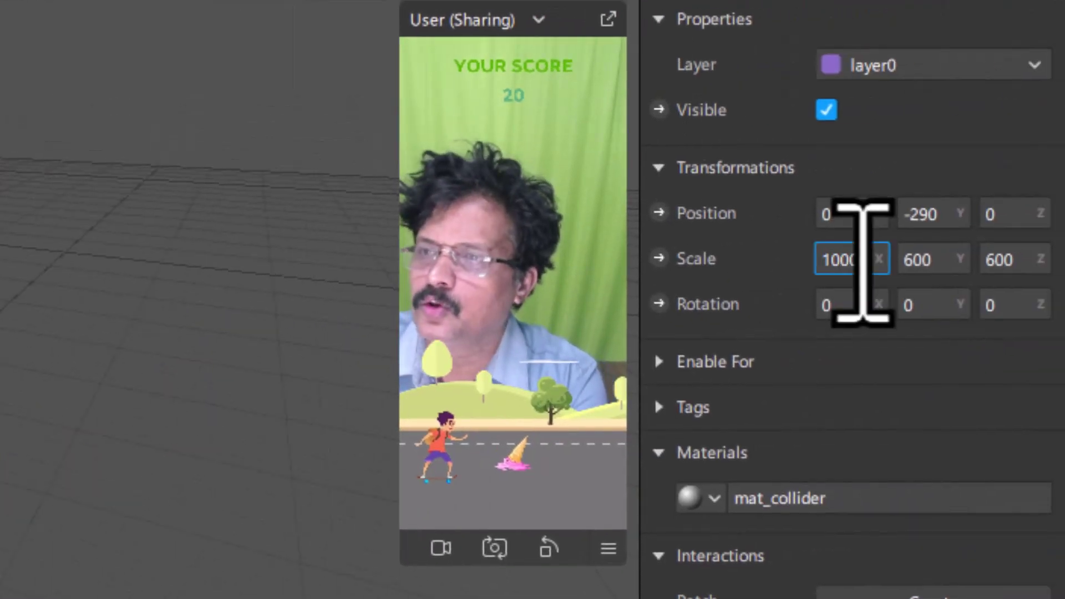
{"action": "key", "text": "Tab"}
{"action": "type", "text": "1,000"}
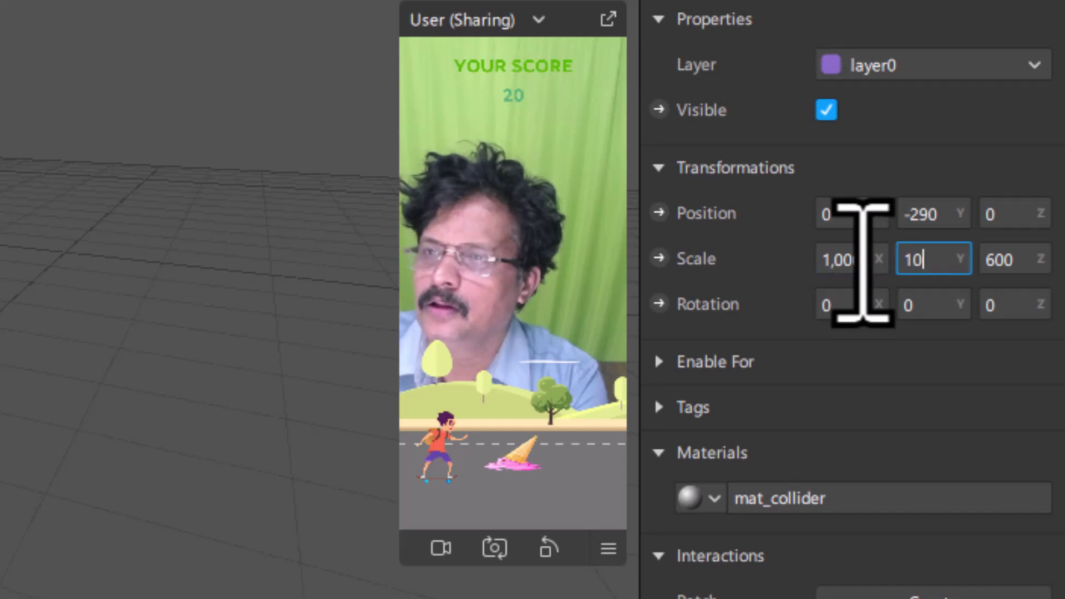
{"action": "key", "text": "Tab"}
{"action": "type", "text": "100"}
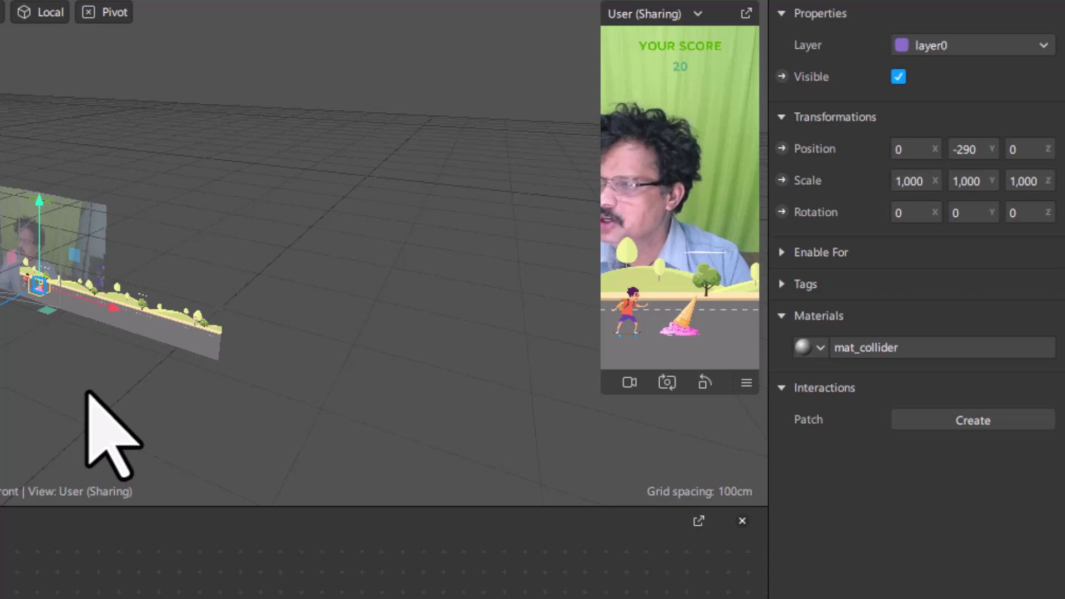
Move the Collider plane along its X axis to the road's far side and set its X position to 250
{"action": "scroll", "coordinate": [87, 392], "scroll_direction": "up", "scroll_amount": 5}
{"action": "scroll", "coordinate": [86, 392], "scroll_direction": "up", "scroll_amount": 2}
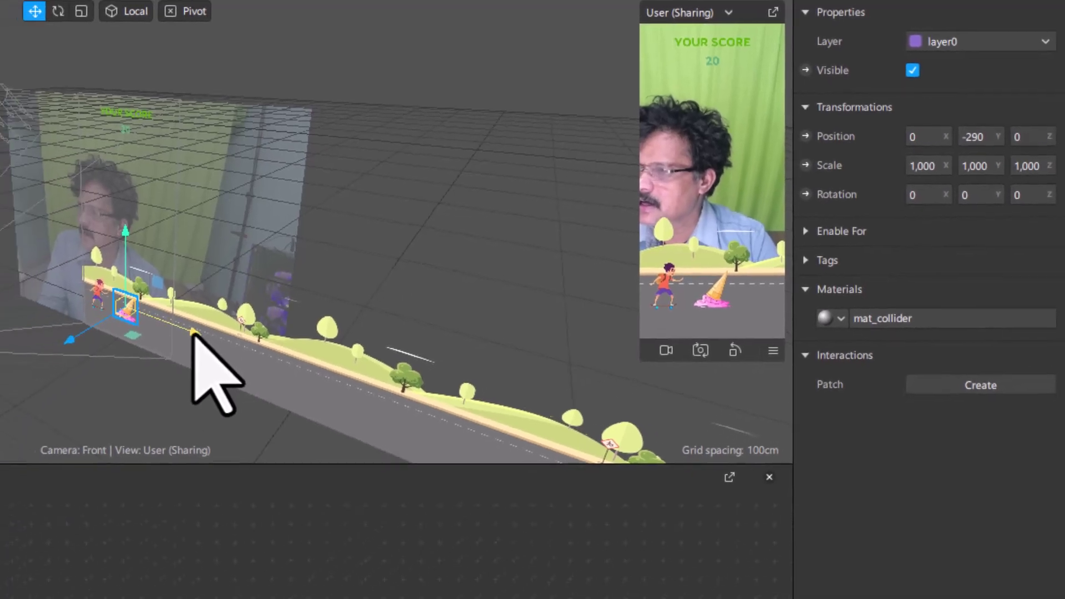
{"action": "left_click_drag", "start_coordinate": [193, 333], "coordinate": [282, 353]}
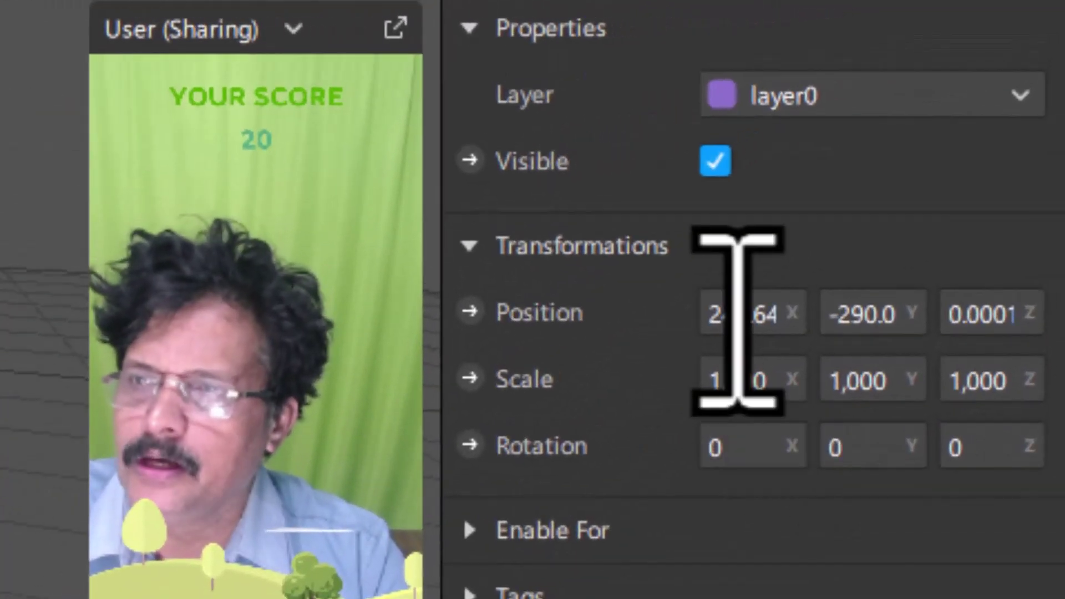
{"action": "left_click", "coordinate": [738, 320]}
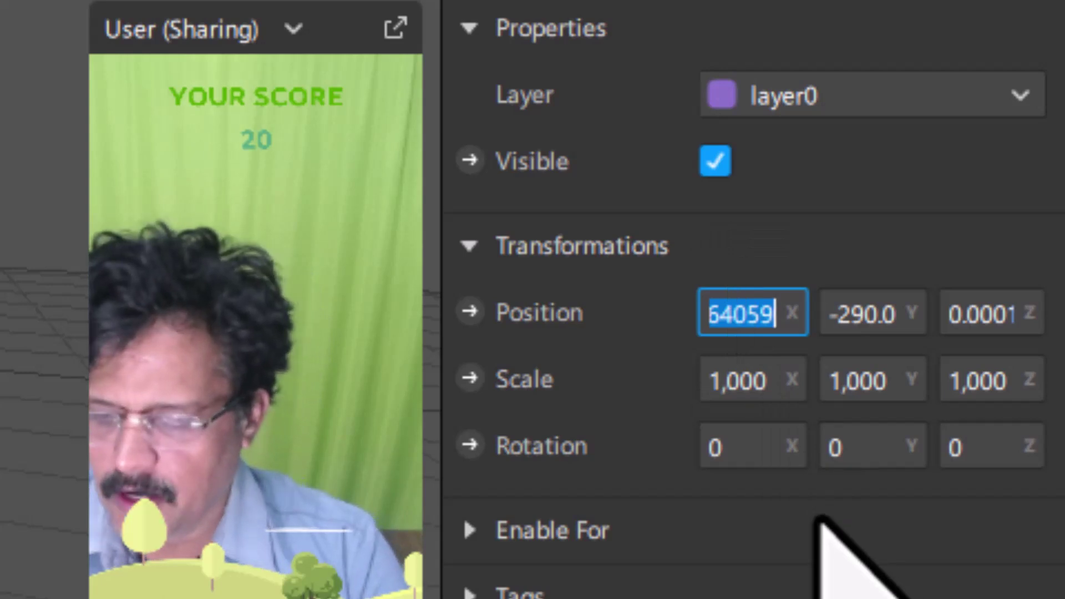
{"action": "type", "text": "250"}
{"action": "key", "text": "Return"}
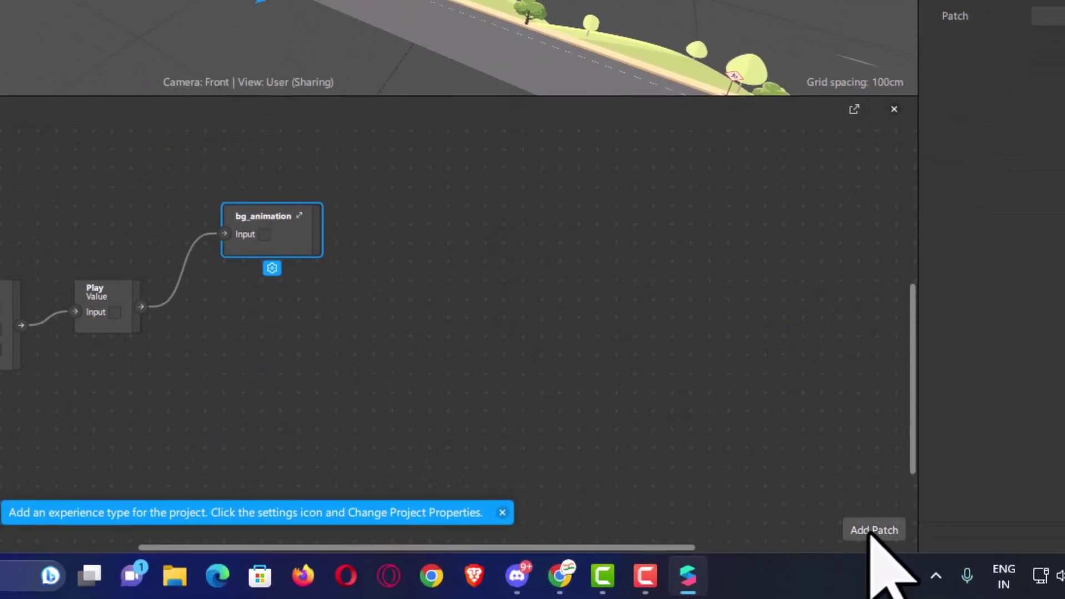
Add a Loop Animation patch and place it just below the Play patch
{"action": "left_click", "coordinate": [869, 531]}
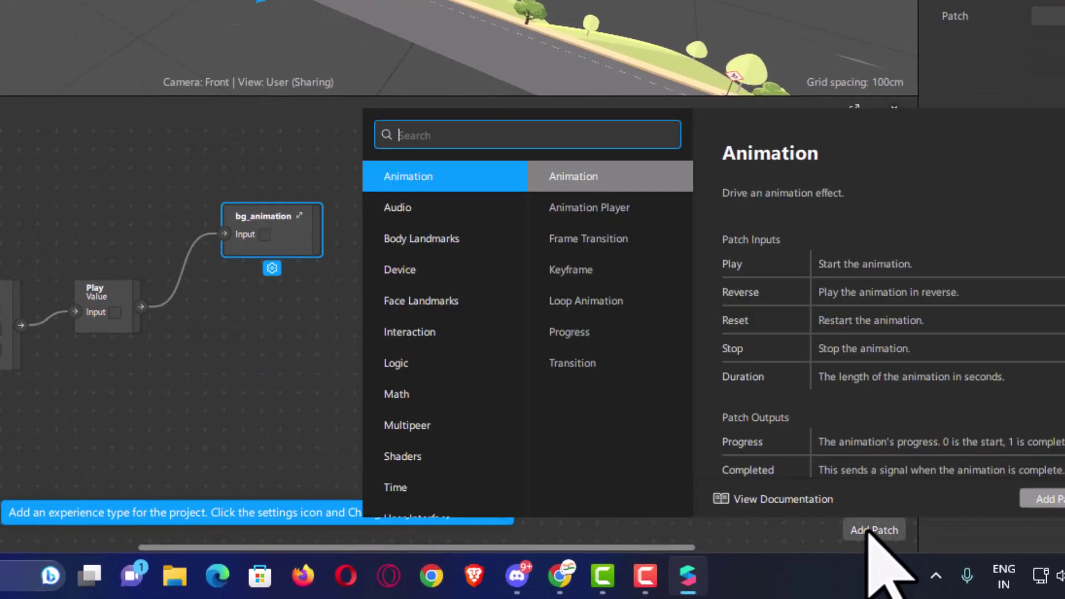
{"action": "type", "text": "loop"}
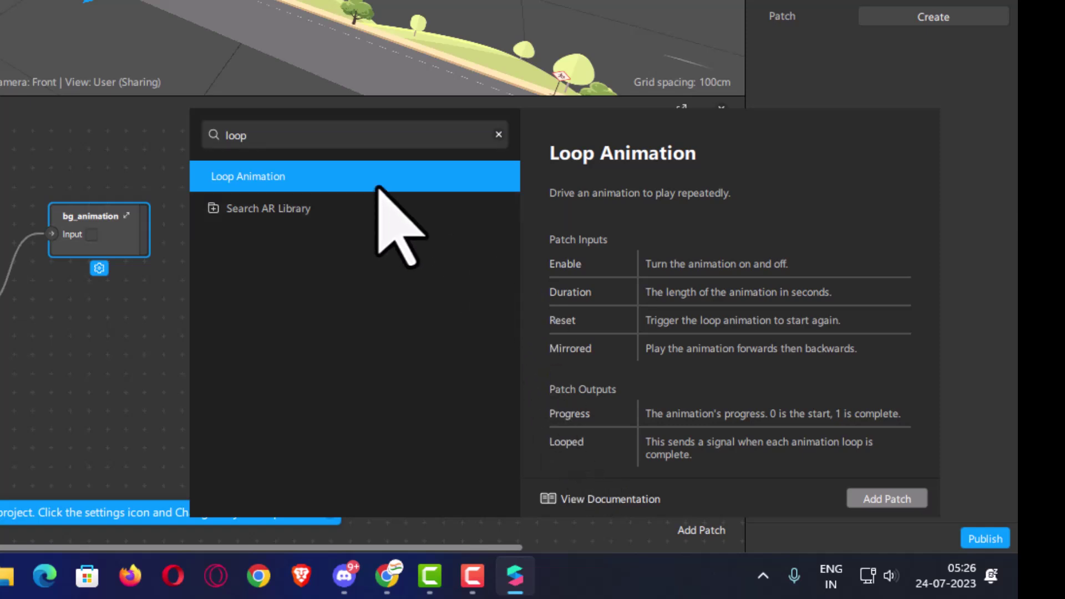
{"action": "left_click", "coordinate": [886, 498]}
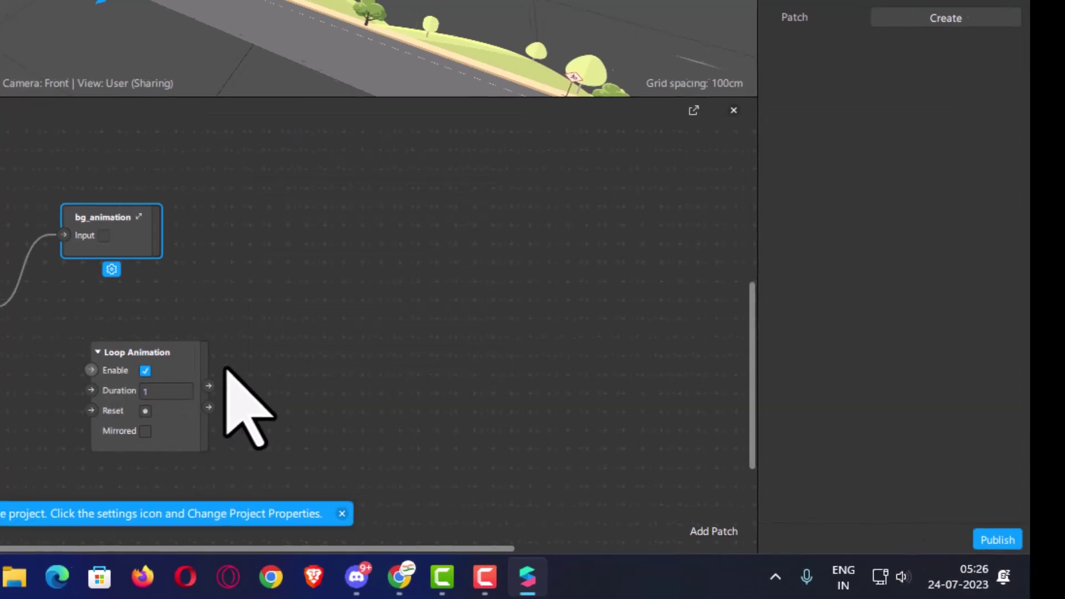
{"action": "left_click_drag", "start_coordinate": [102, 351], "coordinate": [0, 375]}
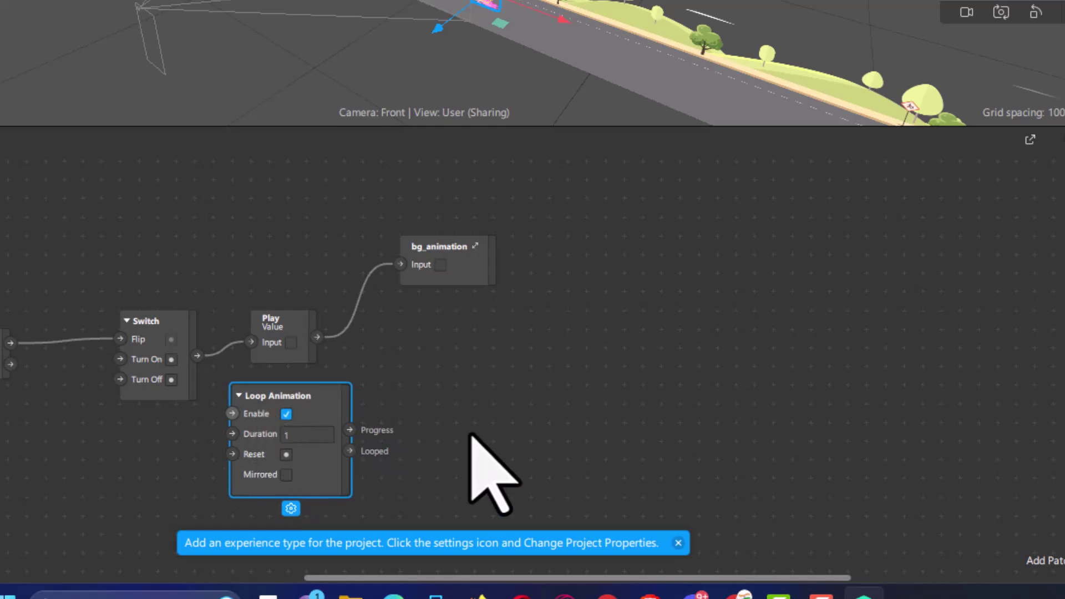
{"action": "scroll", "coordinate": [386, 361], "scroll_direction": "down", "scroll_amount": 4}
{"action": "scroll", "coordinate": [386, 362], "scroll_direction": "right", "scroll_amount": 3}
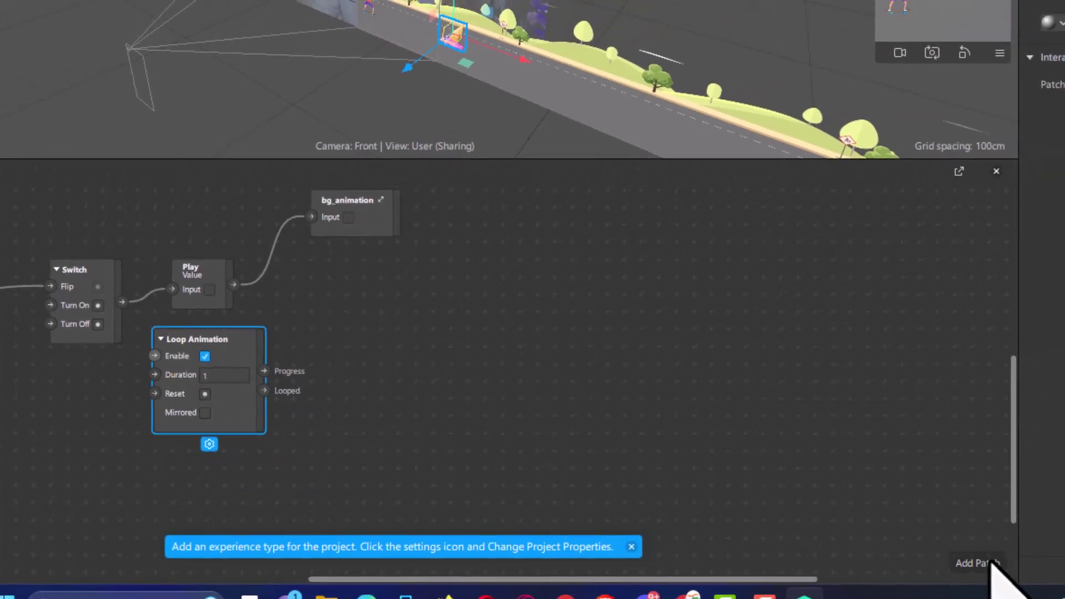
Add a Transition patch beside Loop Animation and connect the loop's Progress output to the Transition's Progress input
{"action": "left_click", "coordinate": [1005, 562]}
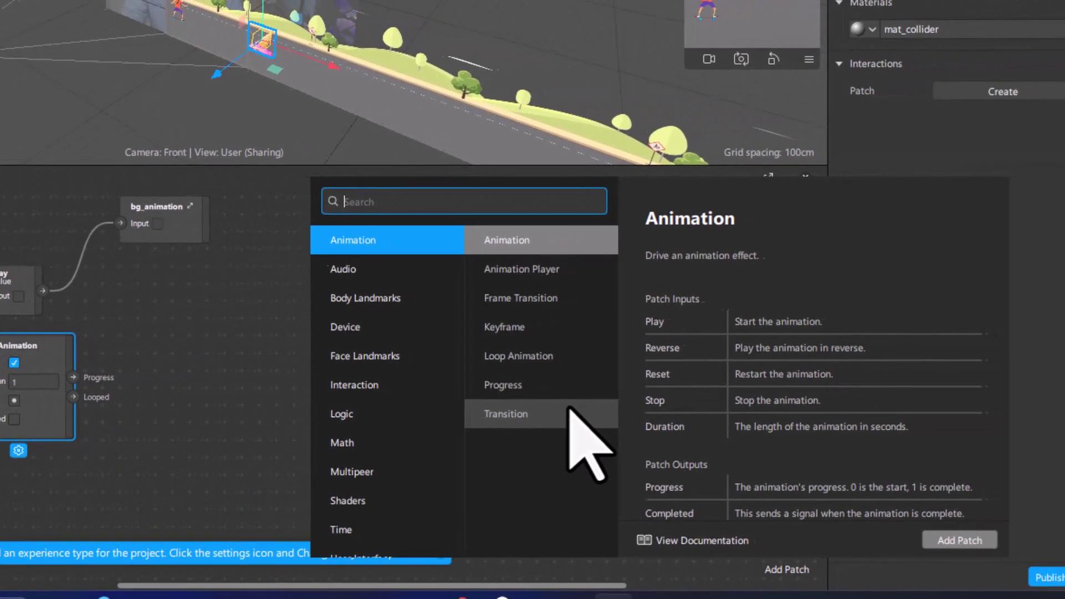
{"action": "type", "text": "transit"}
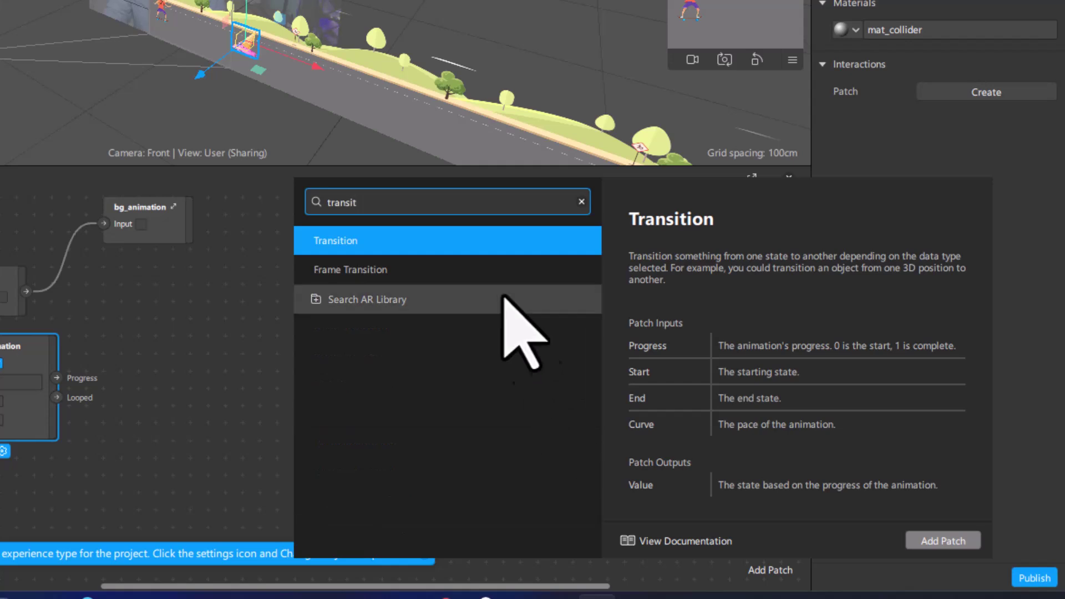
{"action": "left_click", "coordinate": [464, 241]}
{"action": "left_click", "coordinate": [942, 541]}
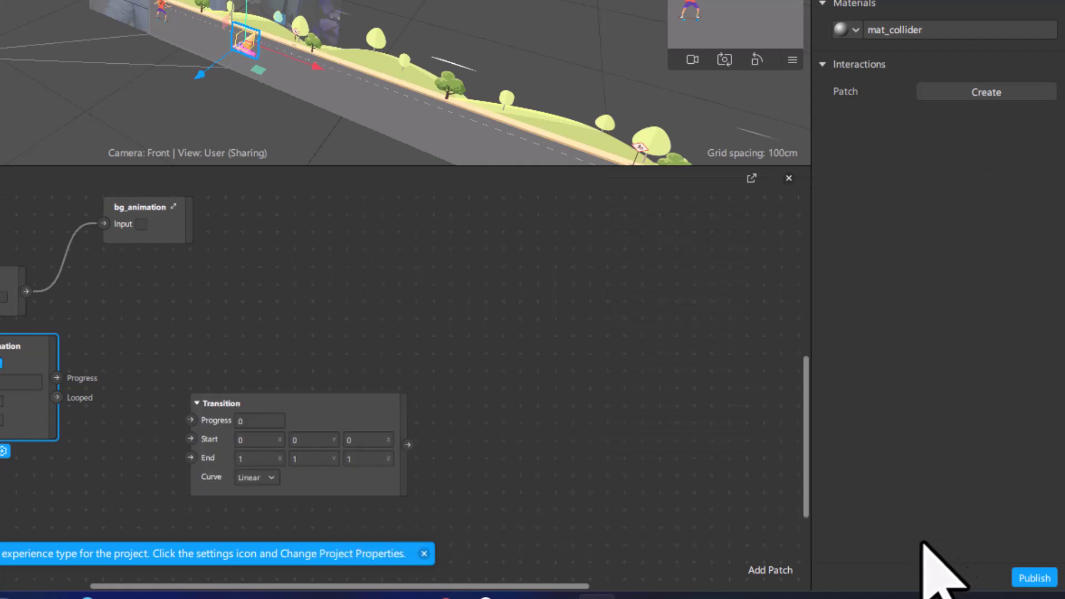
{"action": "left_click_drag", "start_coordinate": [304, 409], "coordinate": [374, 365]}
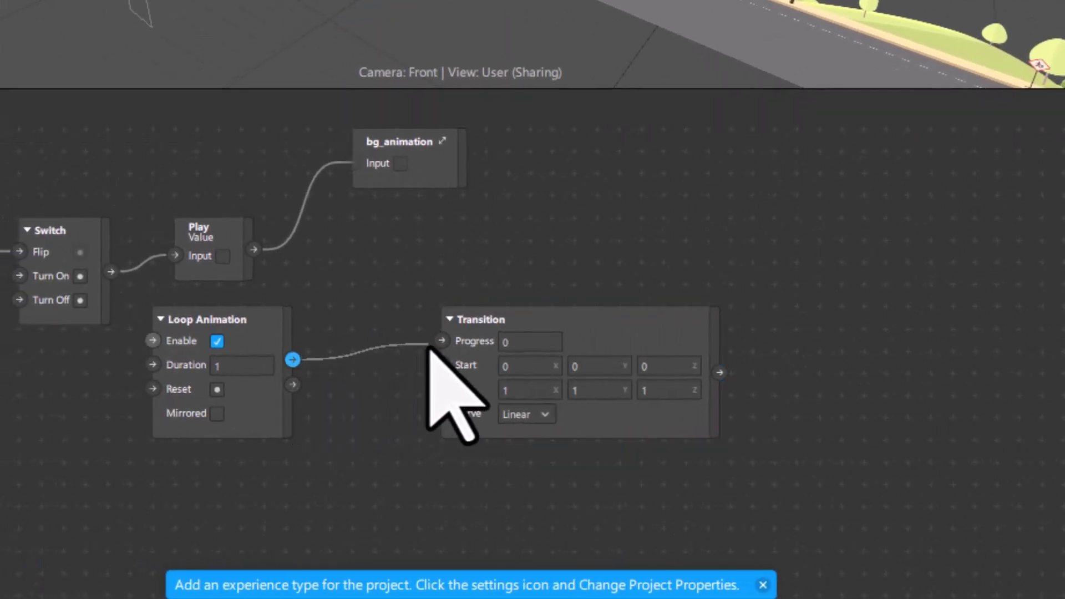
{"action": "left_click_drag", "start_coordinate": [536, 323], "coordinate": [511, 298]}
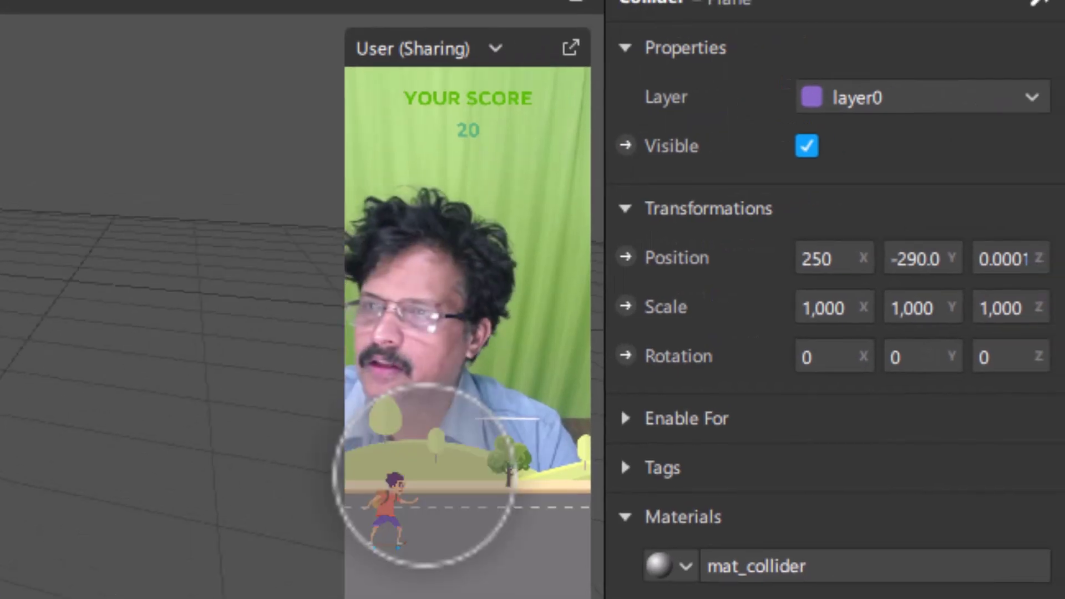
Copy the Collider's X position of 250 into the Transition's Start X, and set the Collider's Y position to -290
{"action": "left_click", "coordinate": [841, 258]}
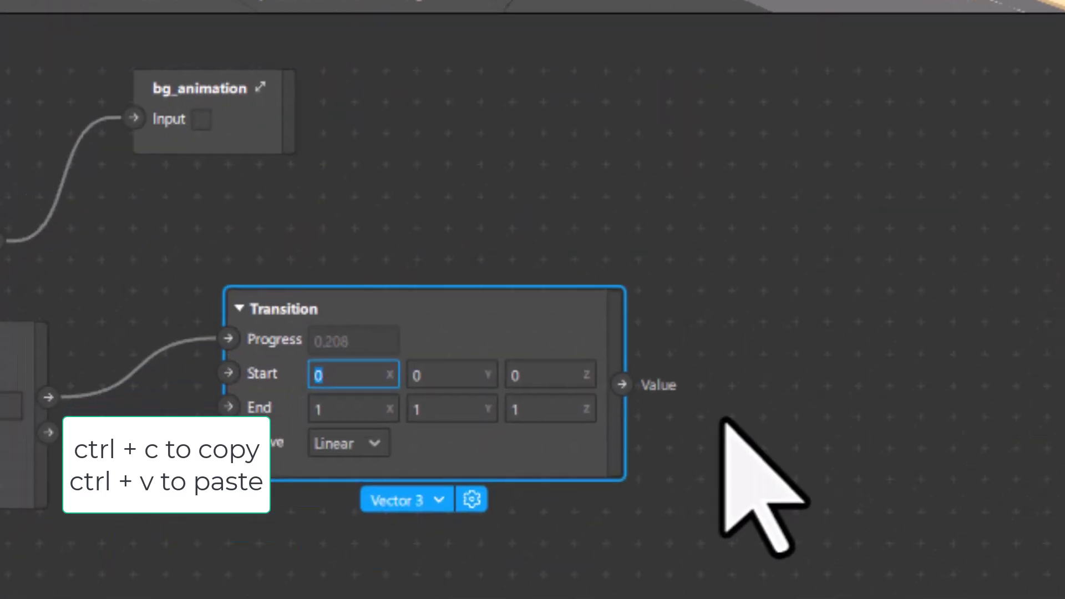
{"action": "type", "text": "250"}
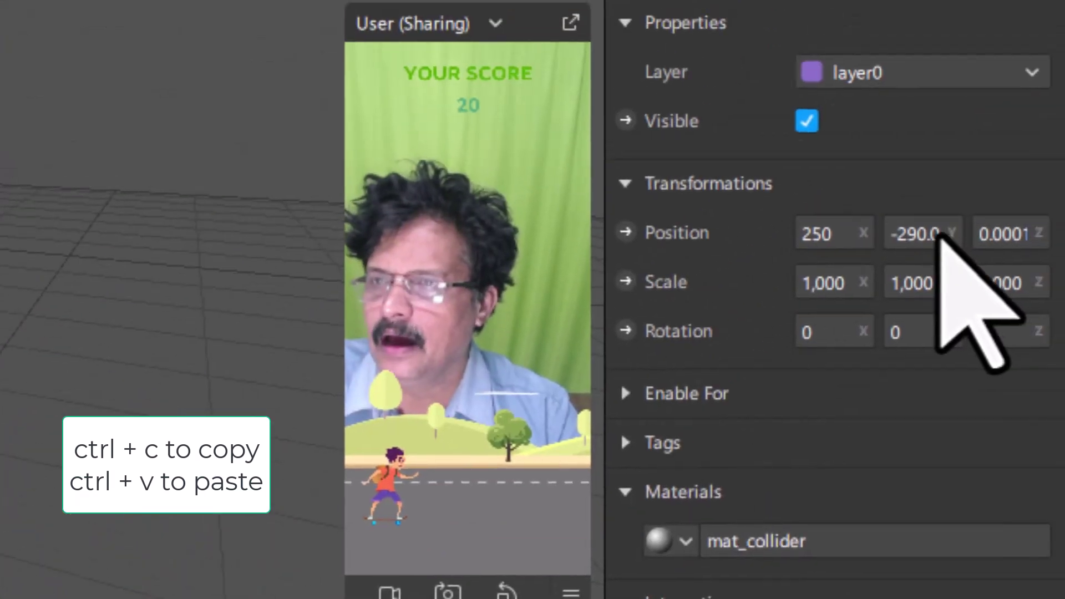
{"action": "left_click", "coordinate": [938, 234]}
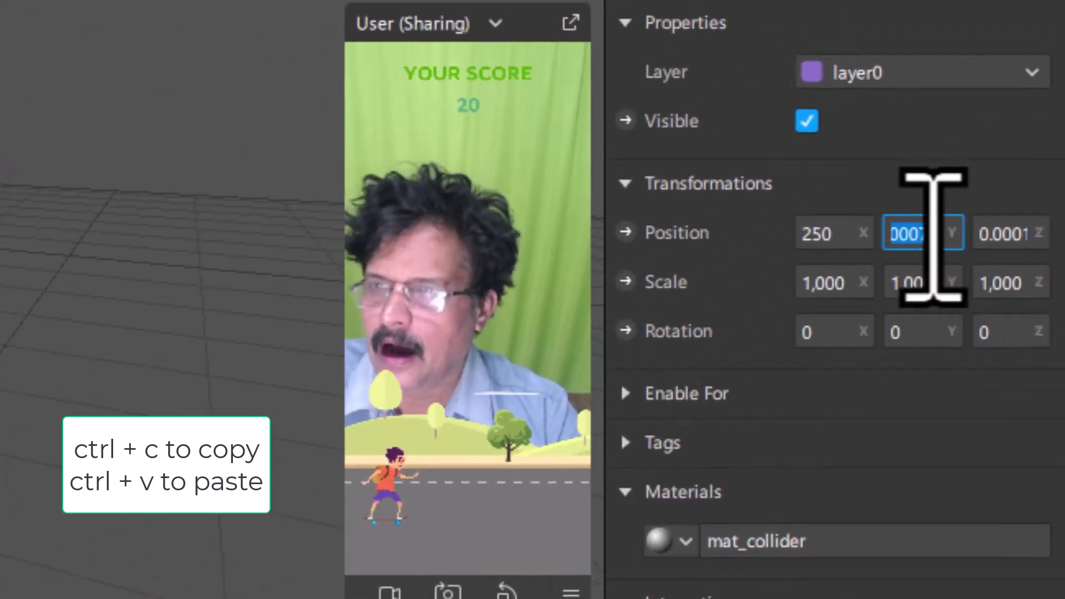
{"action": "type", "text": "-"}
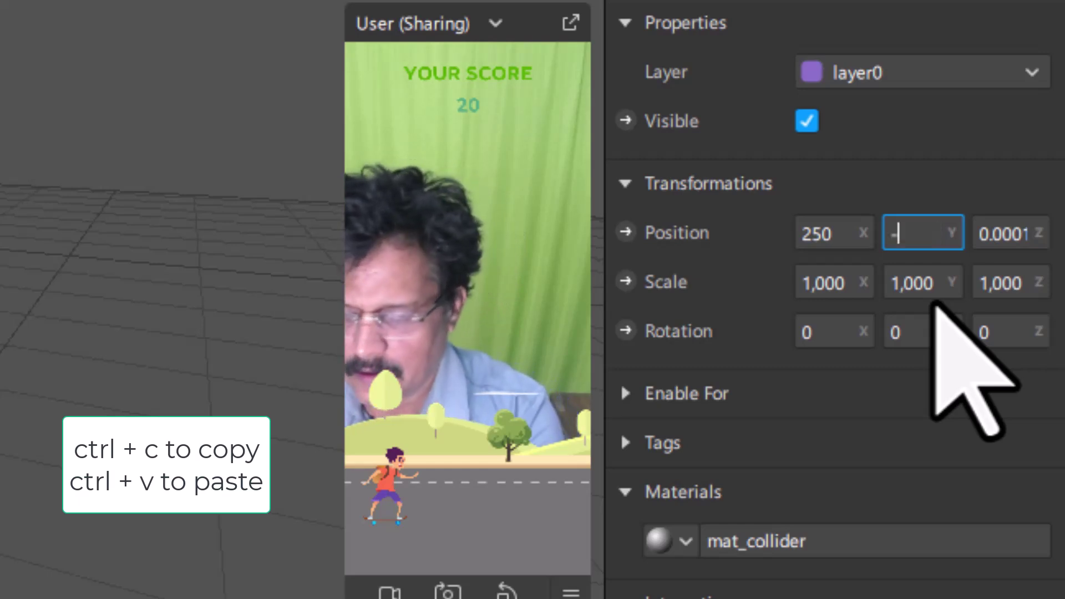
{"action": "type", "text": "290"}
{"action": "key", "text": "Return"}
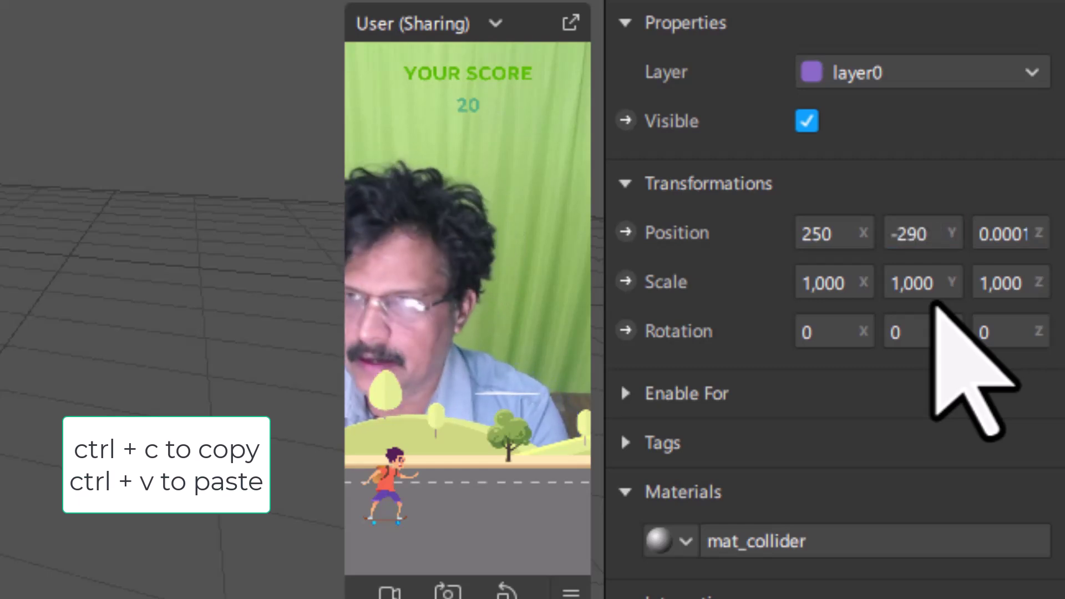
Copy the Collider's Y position of -290 into the Start Y and End Y of the Transition patch
{"action": "left_click", "coordinate": [928, 236]}
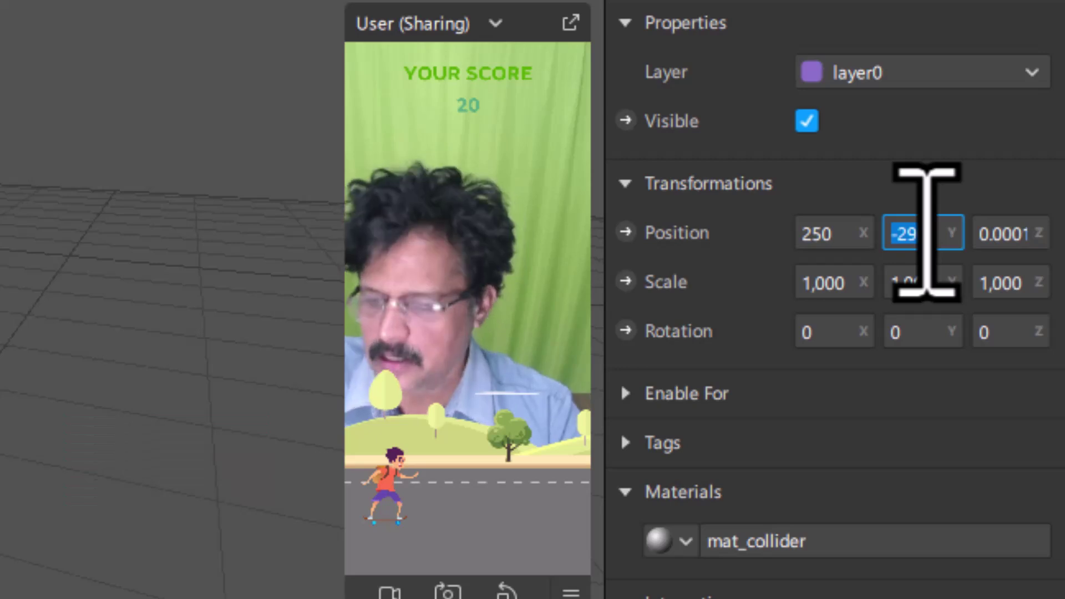
{"action": "type", "text": "-290"}
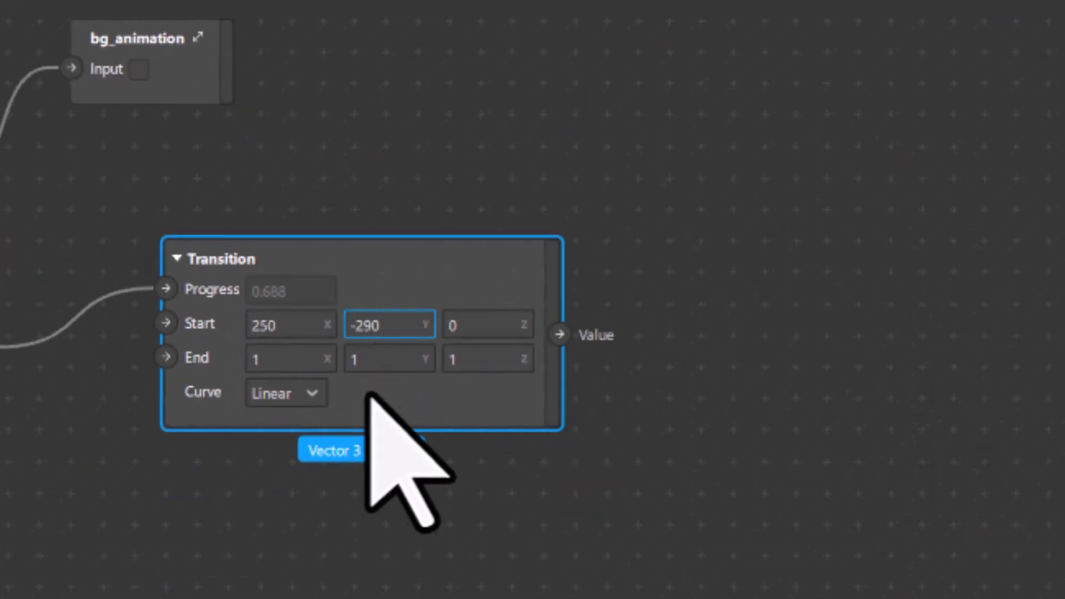
{"action": "left_click", "coordinate": [376, 359]}
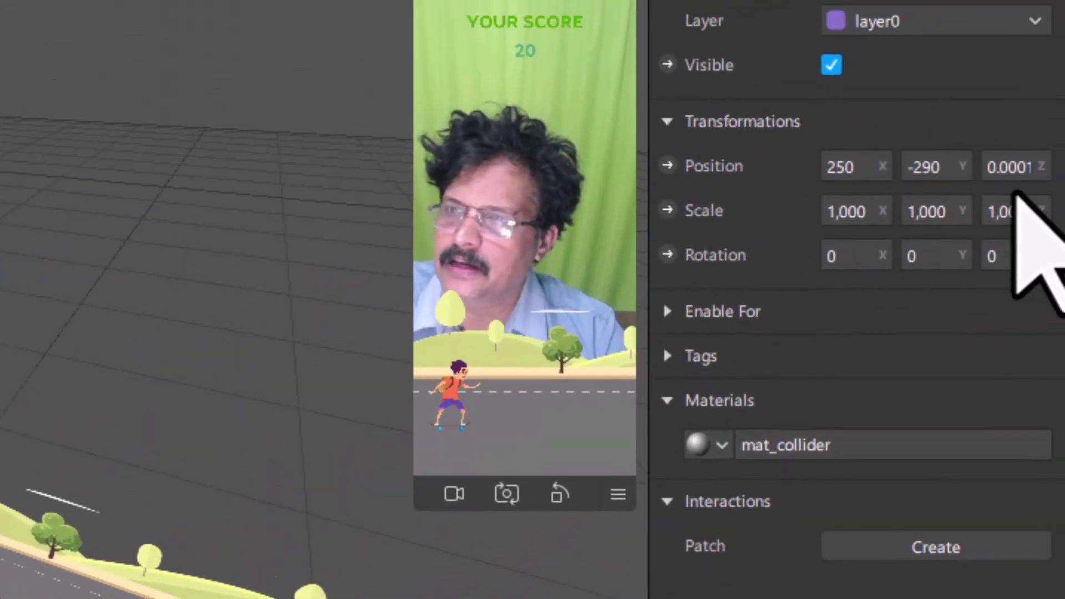
Set the Collider's Z position and the Transition's Start Z and End Z to 0, and the End X to -250
{"action": "left_click", "coordinate": [1006, 168]}
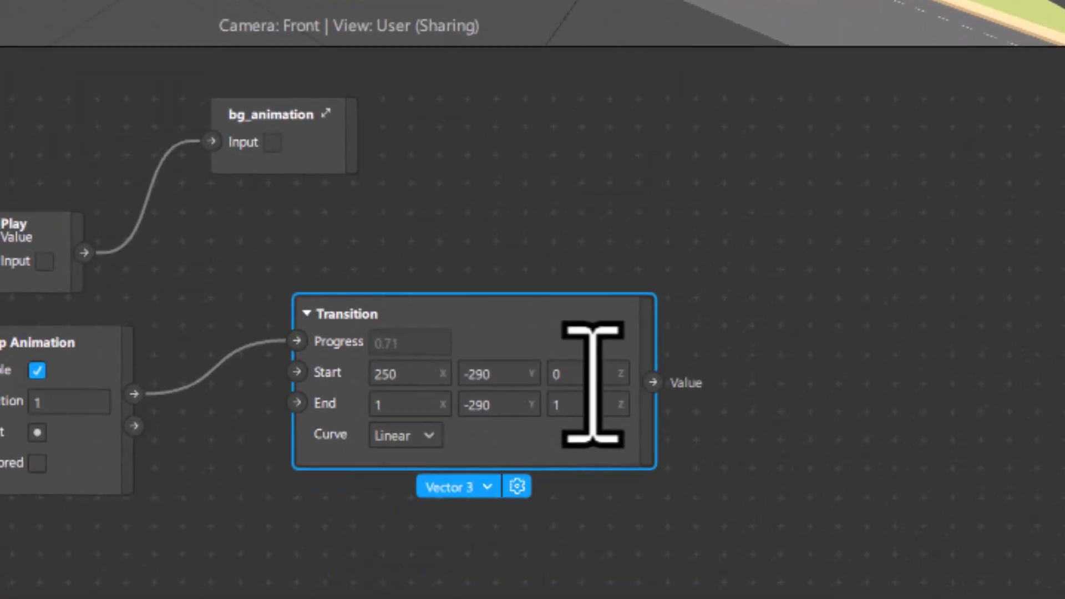
{"action": "left_click", "coordinate": [583, 376]}
{"action": "left_click", "coordinate": [583, 405]}
{"action": "type", "text": "0"}
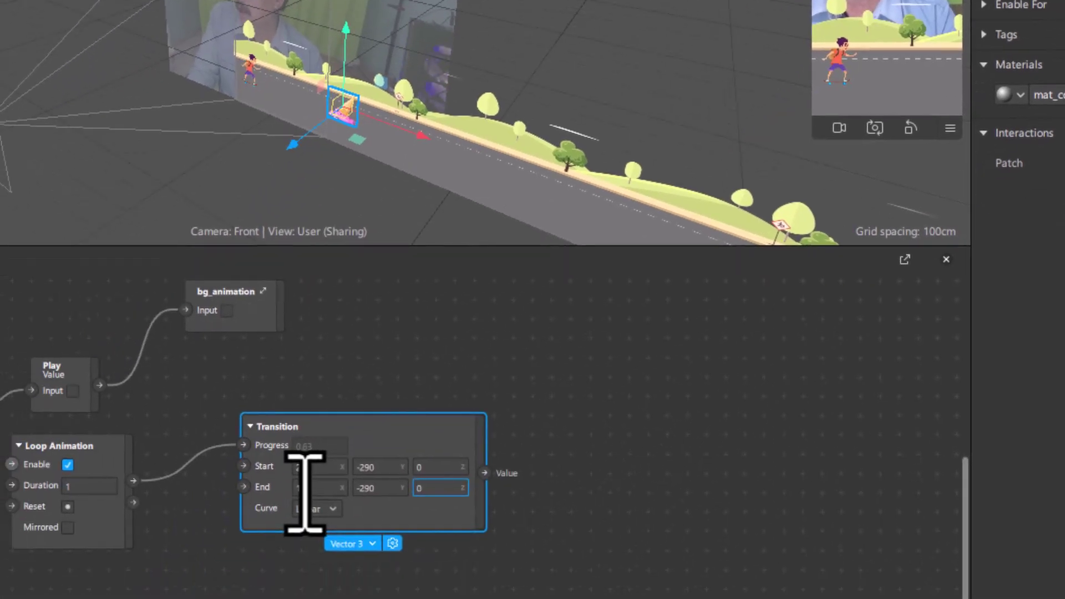
{"action": "left_click", "coordinate": [305, 488]}
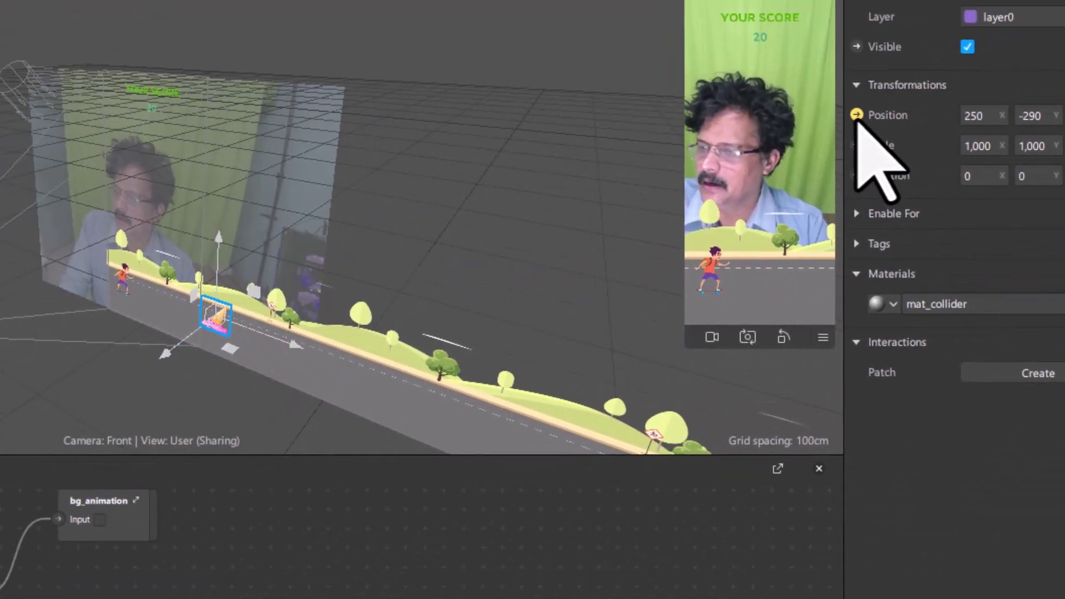
Create a patch for the Collider's position, place it after the Transition patch and connect the Transition's value to its 3D Position
{"action": "left_click", "coordinate": [797, 182]}
{"action": "left_click_drag", "start_coordinate": [731, 424], "coordinate": [938, 391]}
{"action": "left_click_drag", "start_coordinate": [741, 358], "coordinate": [735, 339]}
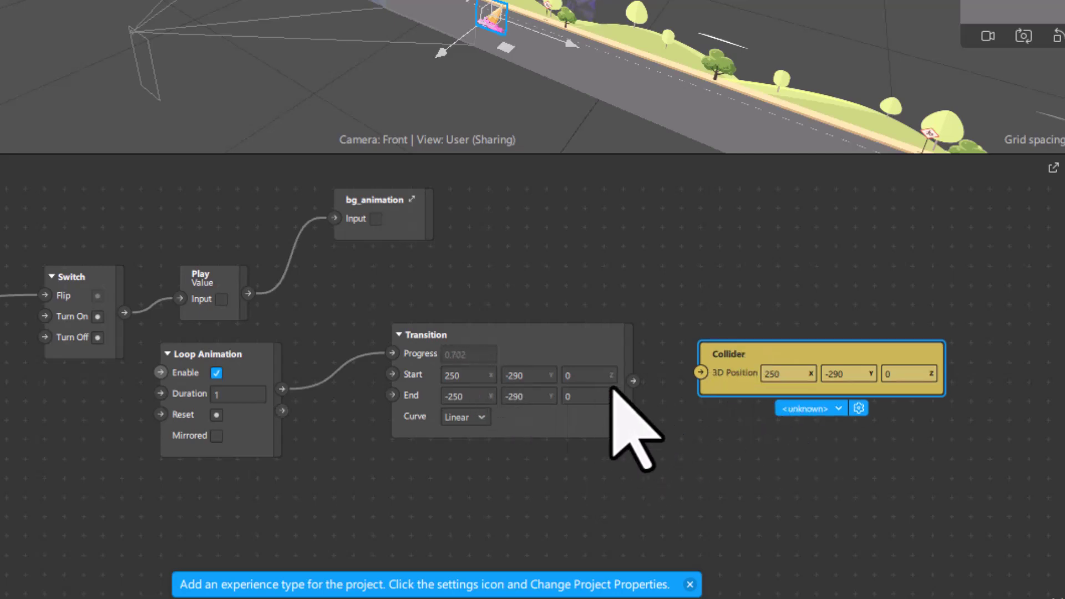
{"action": "left_click_drag", "start_coordinate": [633, 380], "coordinate": [701, 372]}
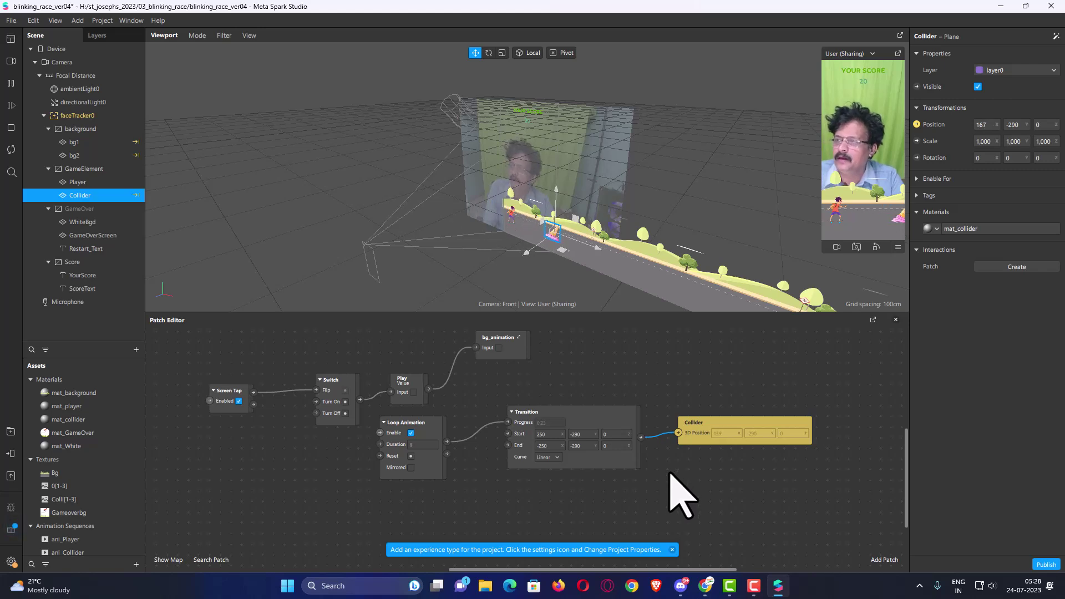
Arrange the Loop Animation, Transition and Collider patches in an evenly spaced row below and beyond the Play patch
{"action": "left_click", "coordinate": [411, 433]}
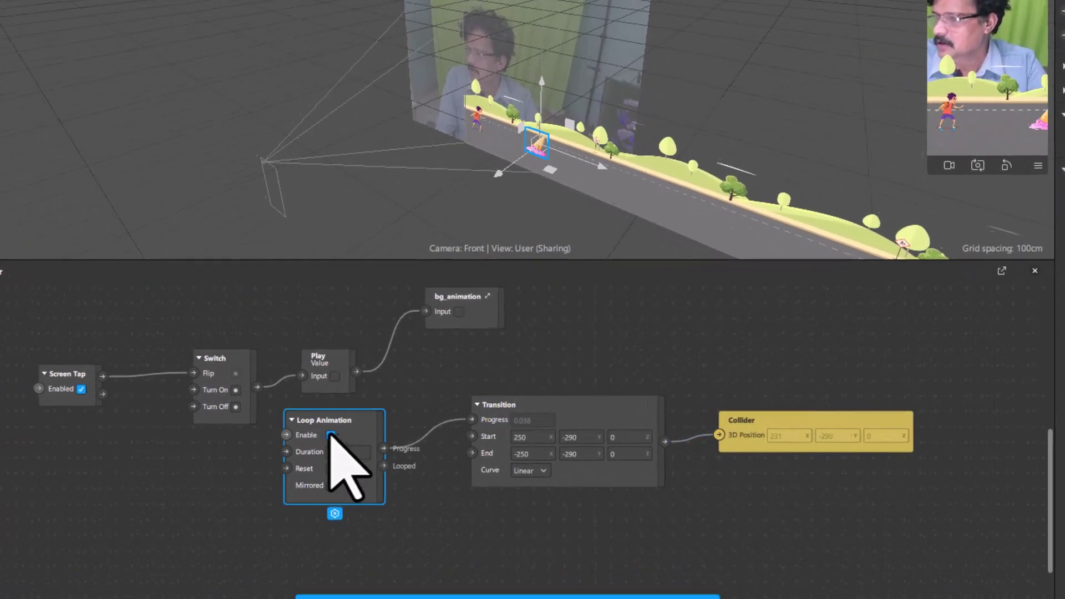
{"action": "left_click_drag", "start_coordinate": [331, 435], "coordinate": [333, 461]}
{"action": "left_click_drag", "start_coordinate": [557, 413], "coordinate": [587, 455]}
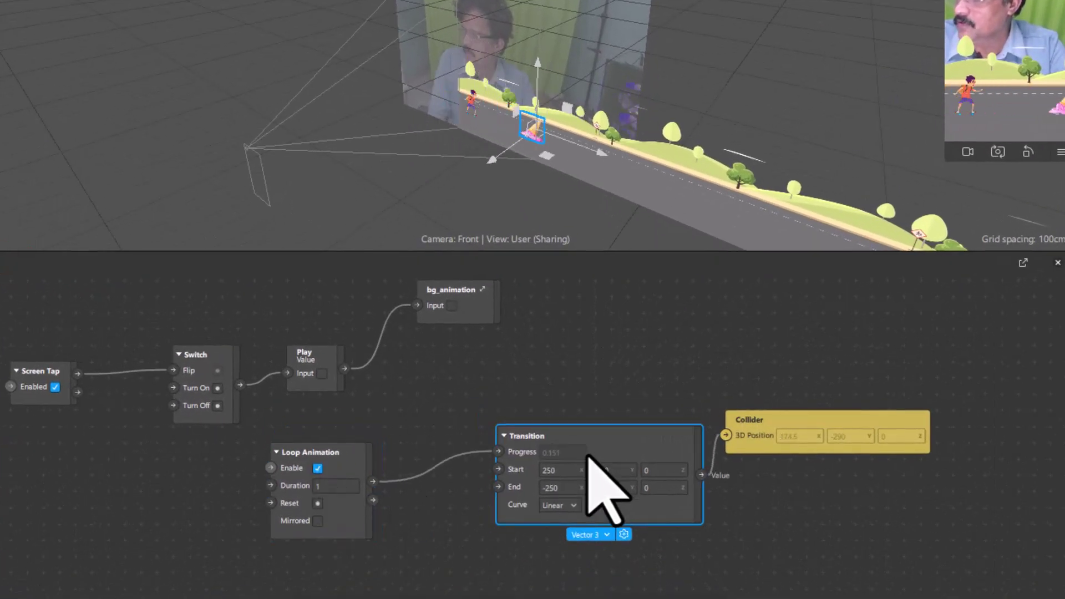
{"action": "left_click_drag", "start_coordinate": [779, 443], "coordinate": [860, 475]}
{"action": "left_click_drag", "start_coordinate": [602, 444], "coordinate": [682, 444]}
{"action": "left_click_drag", "start_coordinate": [337, 448], "coordinate": [452, 432]}
{"action": "left_click_drag", "start_coordinate": [619, 436], "coordinate": [584, 436]}
{"action": "left_click_drag", "start_coordinate": [832, 451], "coordinate": [864, 435]}
{"action": "left_click", "coordinate": [620, 434]}
{"action": "left_click_drag", "start_coordinate": [621, 436], "coordinate": [653, 436]}
{"action": "mouse_move", "coordinate": [450, 437]}
{"action": "left_mouse_down"}
{"action": "mouse_move", "coordinate": [481, 439]}
{"action": "mouse_move", "coordinate": [464, 440]}
{"action": "left_mouse_up"}
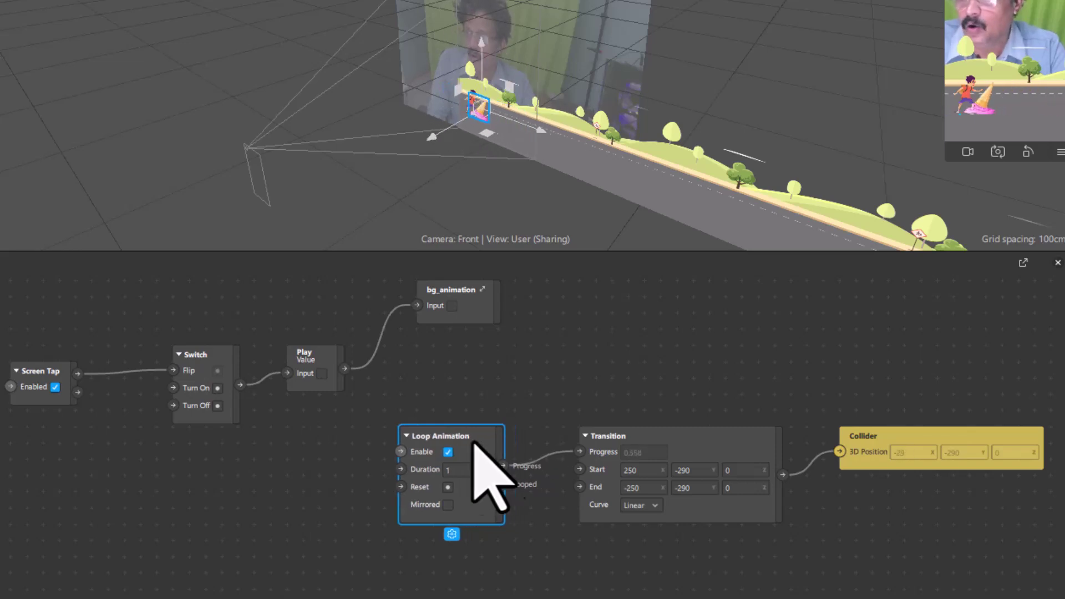
{"action": "left_click", "coordinate": [987, 118]}
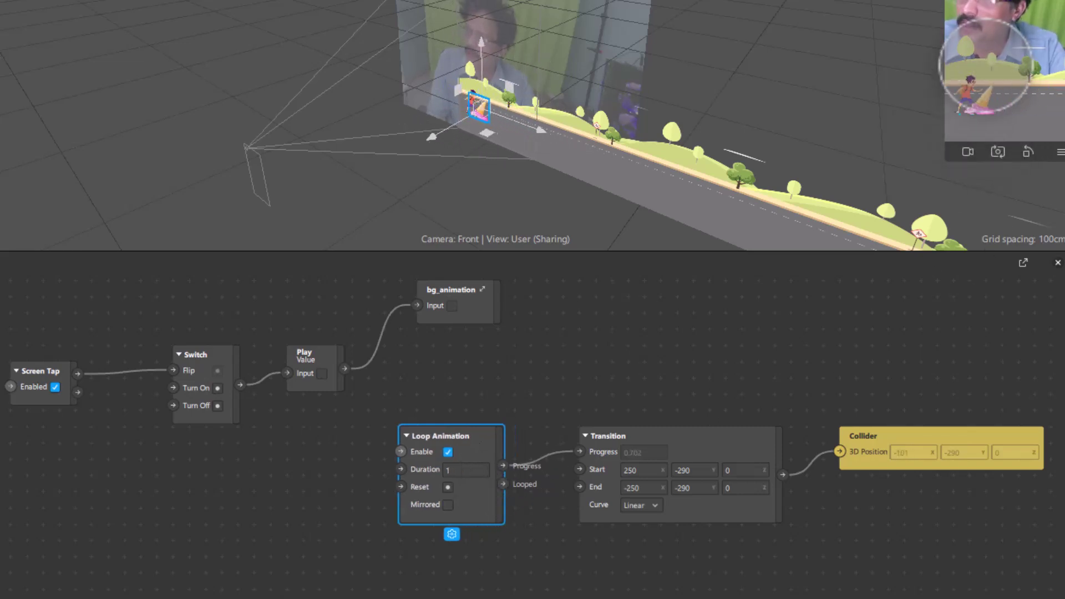
Connect the Play value to the Loop Animation's Enable input and test starting the Collider's movement in the preview
{"action": "left_click_drag", "start_coordinate": [444, 430], "coordinate": [451, 429]}
{"action": "left_click", "coordinate": [394, 438]}
{"action": "left_click_drag", "start_coordinate": [377, 396], "coordinate": [346, 369]}
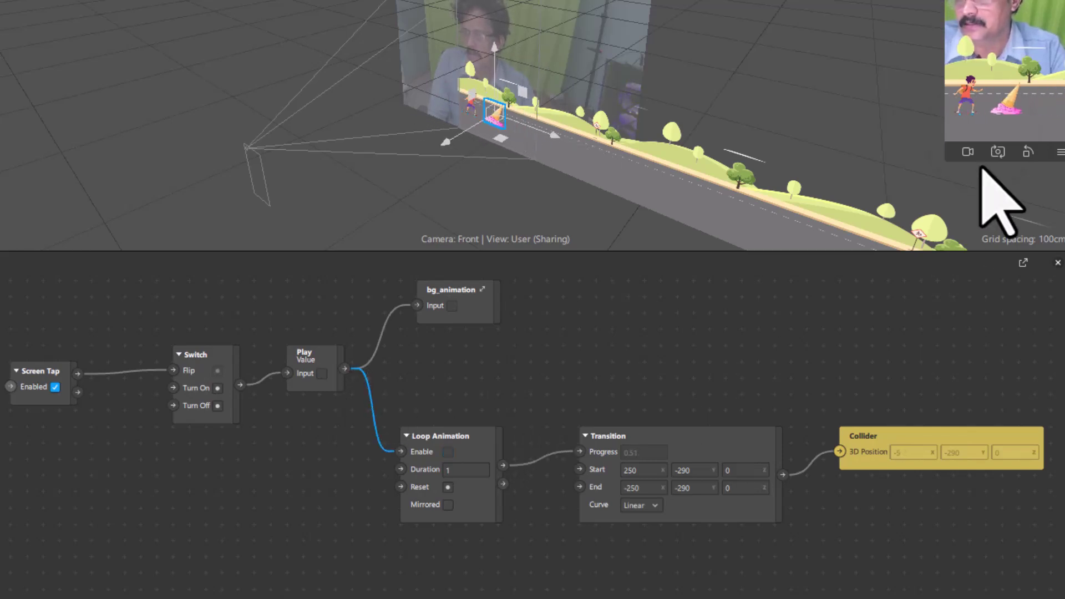
{"action": "left_click", "coordinate": [1009, 66]}
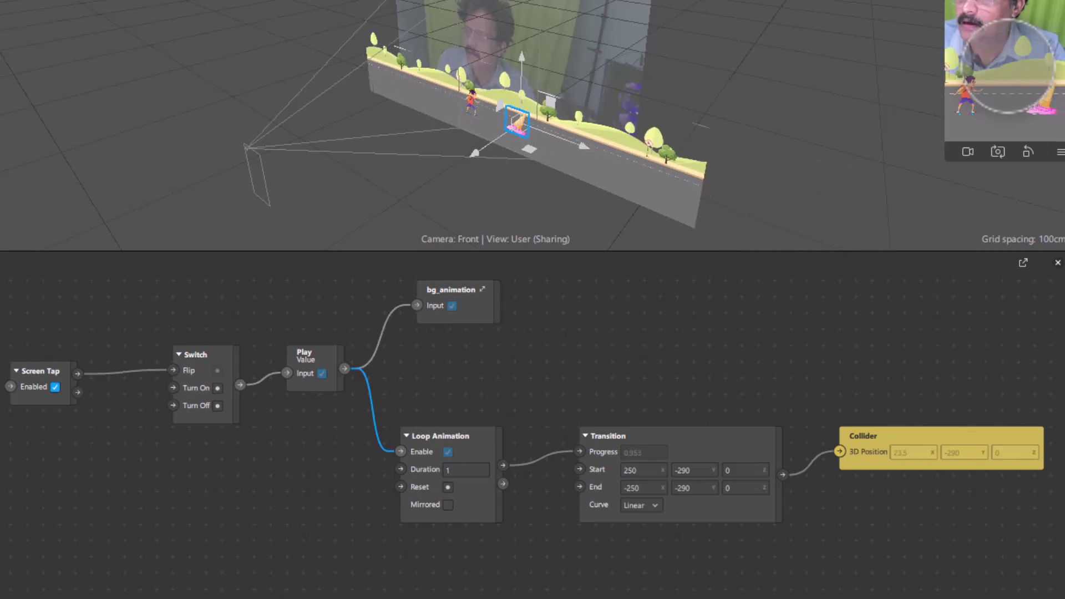
{"action": "left_click", "coordinate": [1015, 78]}
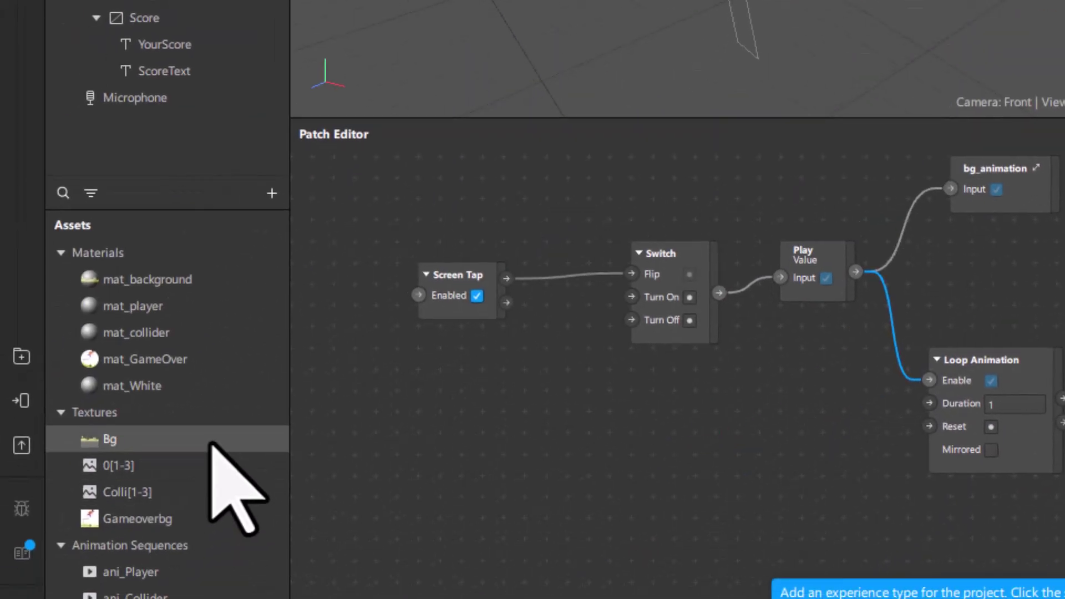
Create a patch for the ani_Collider sequence's Current Frame and place it below the Transition patch
{"action": "scroll", "coordinate": [192, 471], "scroll_direction": "down", "scroll_amount": 1}
{"action": "left_click", "coordinate": [133, 586]}
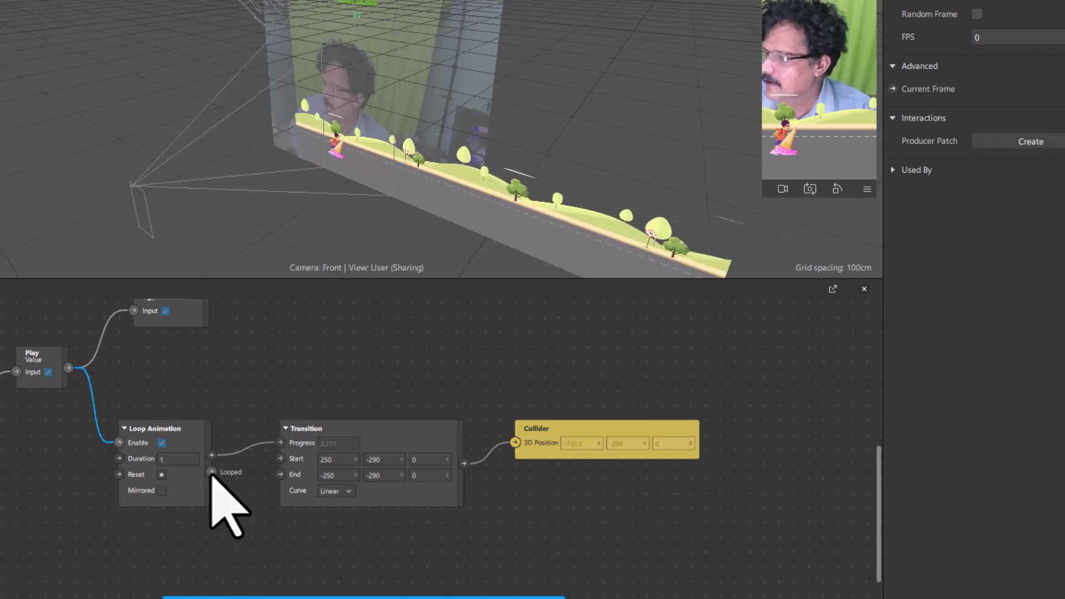
{"action": "left_click_drag", "start_coordinate": [219, 497], "coordinate": [167, 472]}
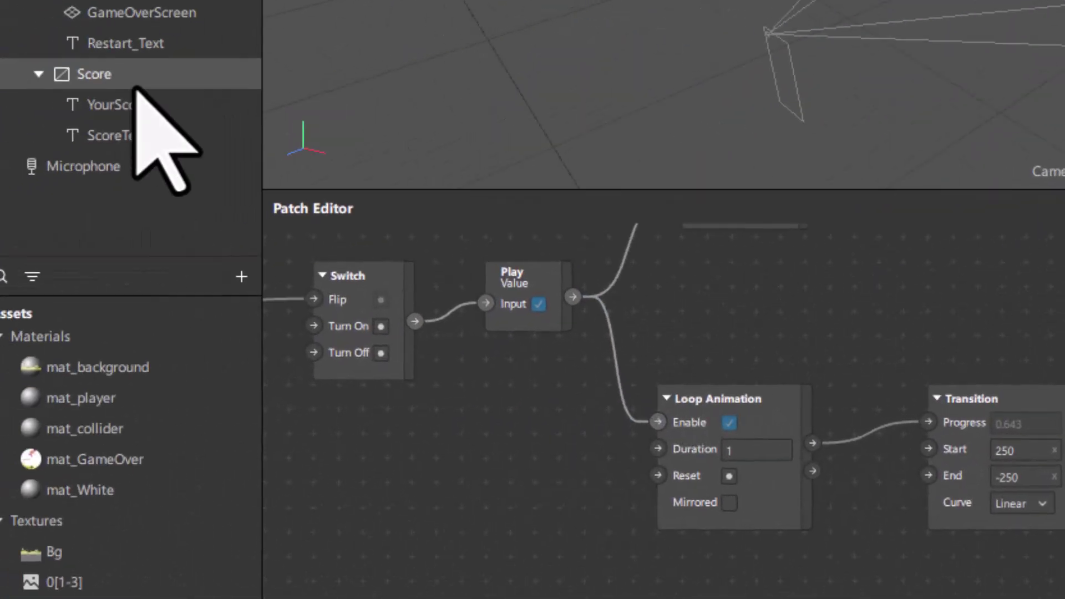
{"action": "left_click", "coordinate": [84, 480]}
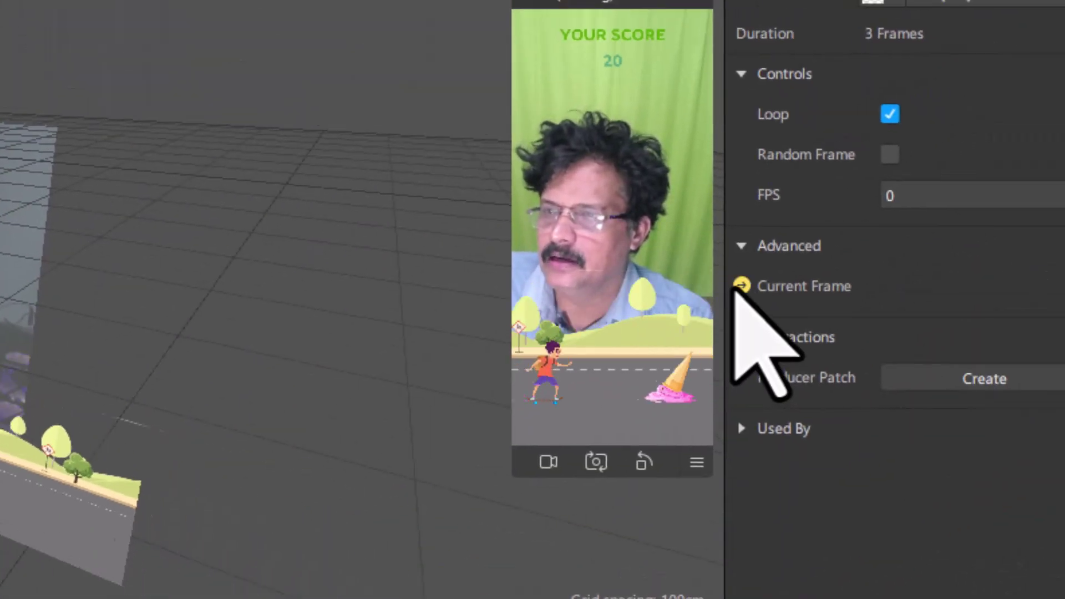
{"action": "left_click", "coordinate": [743, 284]}
{"action": "left_click_drag", "start_coordinate": [533, 362], "coordinate": [288, 456]}
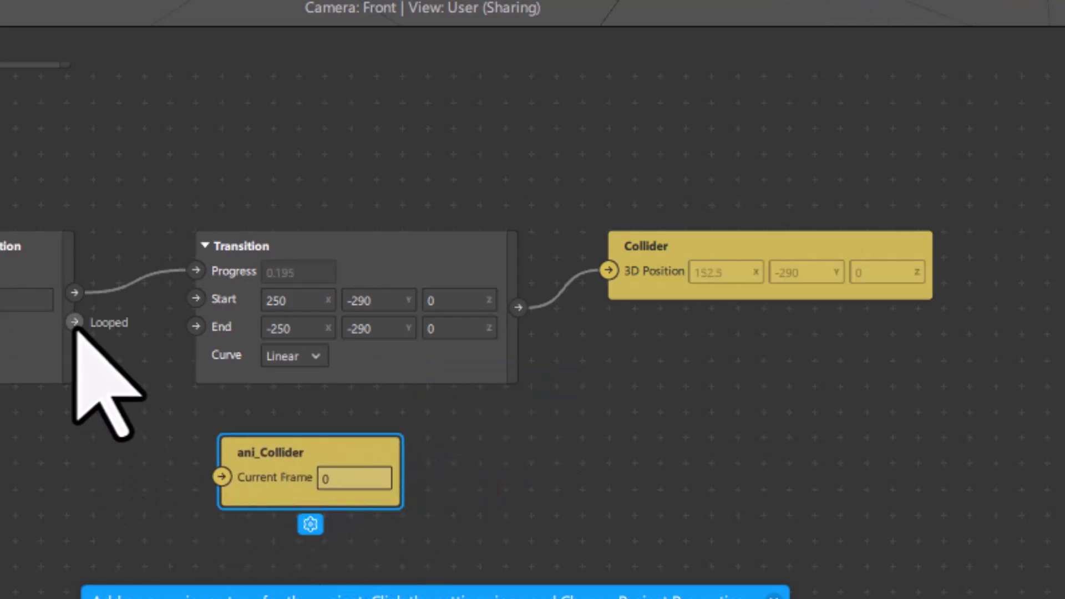
Try to connect the Loop Animation's Looped output directly to ani_Collider's Current Frame, shifting the ani_Collider patch for more room
{"action": "left_click_drag", "start_coordinate": [74, 322], "coordinate": [221, 479]}
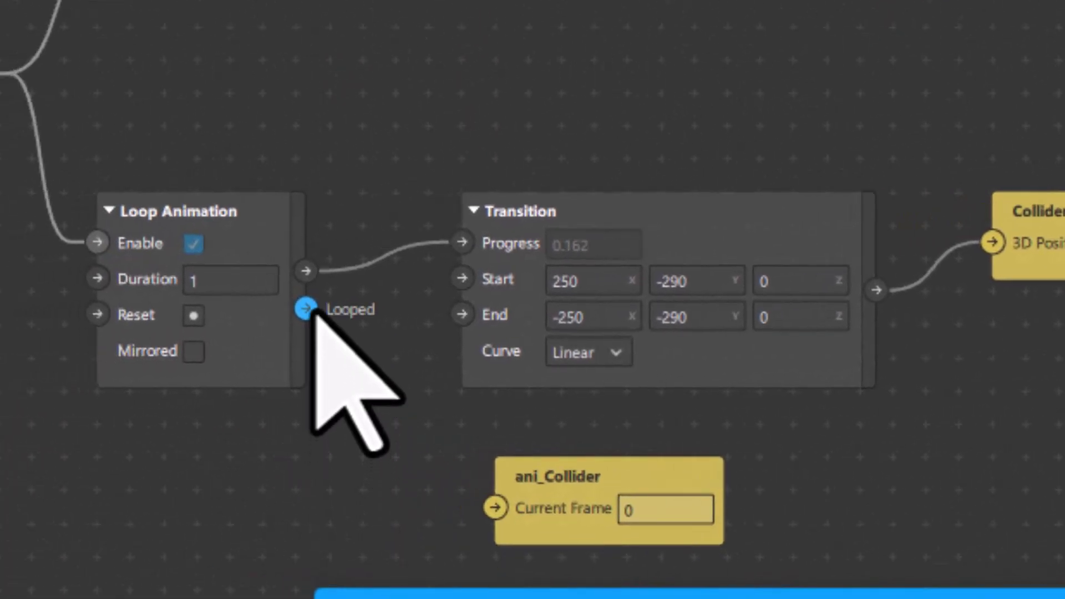
{"action": "left_click_drag", "start_coordinate": [116, 320], "coordinate": [271, 483]}
{"action": "left_click_drag", "start_coordinate": [483, 496], "coordinate": [500, 507]}
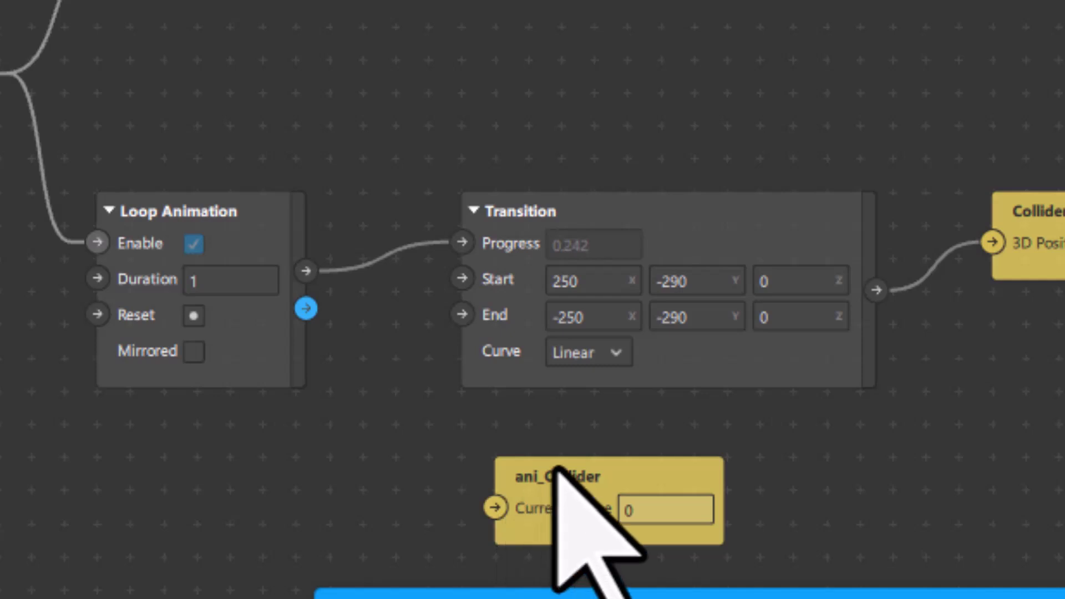
{"action": "left_click_drag", "start_coordinate": [560, 463], "coordinate": [655, 461]}
{"action": "left_click_drag", "start_coordinate": [305, 308], "coordinate": [562, 508]}
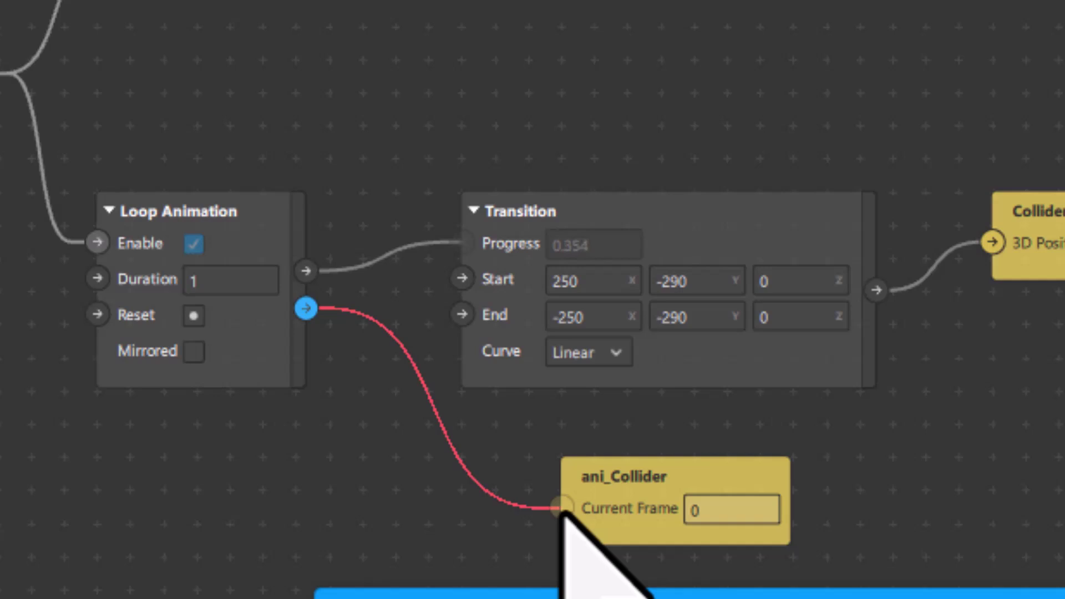
{"action": "left_click_drag", "start_coordinate": [564, 514], "coordinate": [564, 513]}
{"action": "left_click_drag", "start_coordinate": [644, 503], "coordinate": [721, 473]}
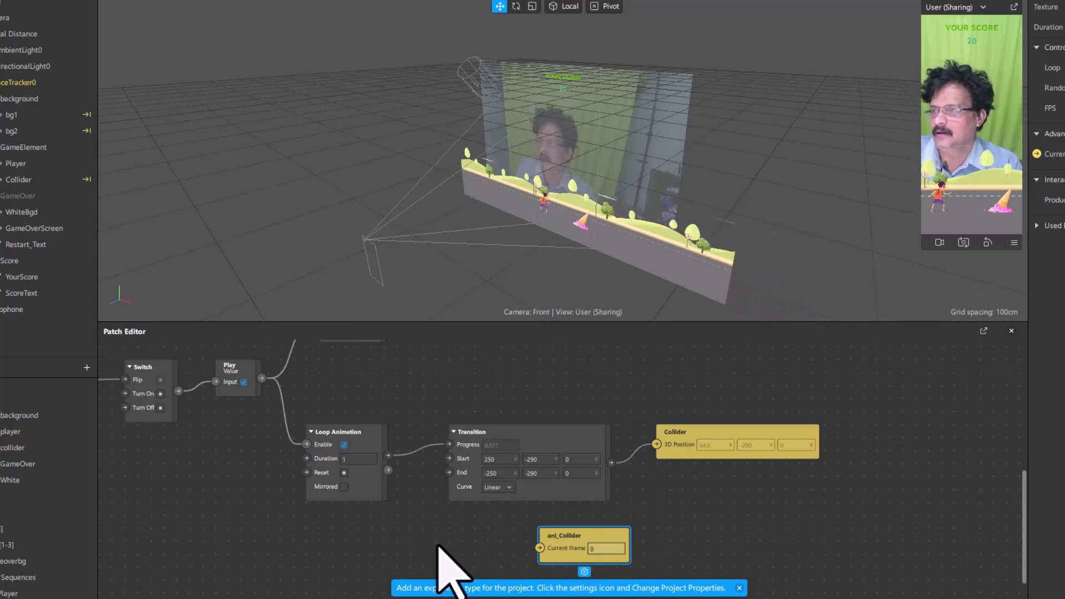
{"action": "left_click_drag", "start_coordinate": [388, 470], "coordinate": [539, 549]}
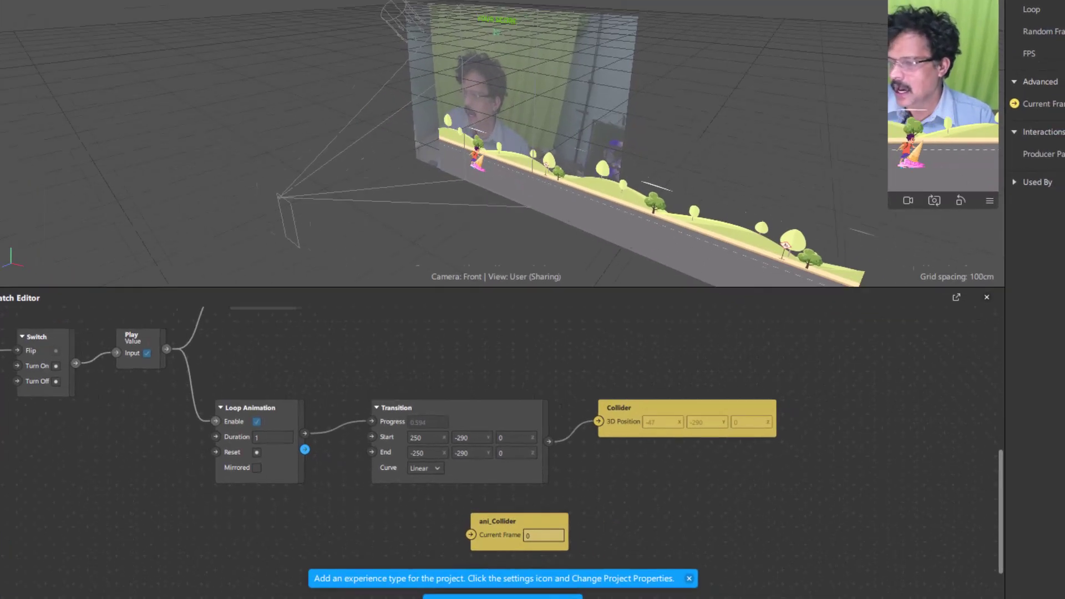
{"action": "left_click_drag", "start_coordinate": [390, 471], "coordinate": [540, 548]}
Add a Random patch triggered by the Looped output, place it below Transition and move ani_Collider clear beyond it
{"action": "left_click", "coordinate": [1003, 598]}
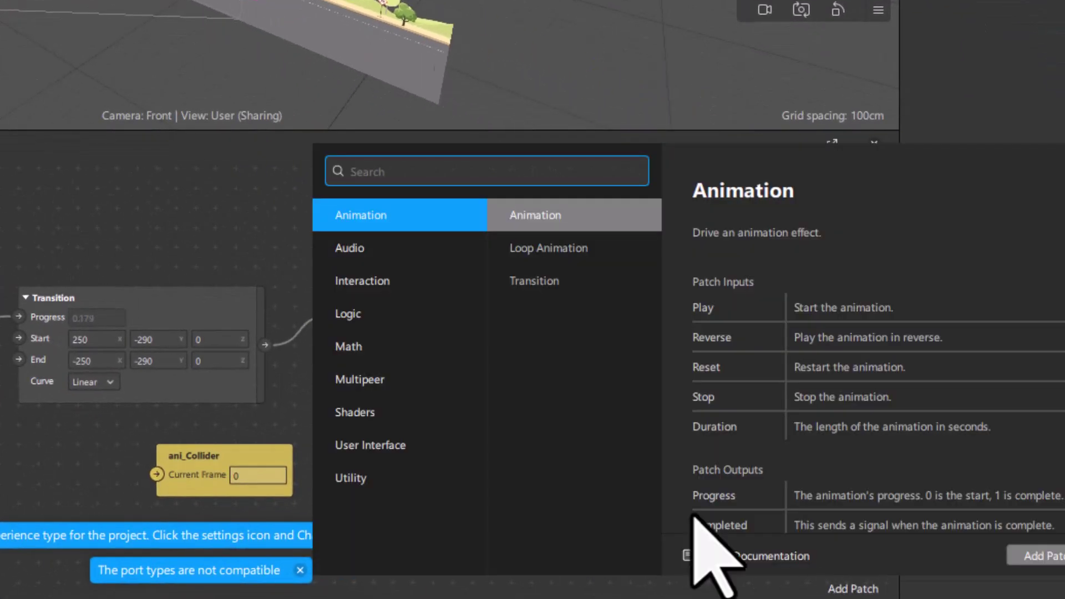
{"action": "type", "text": "random"}
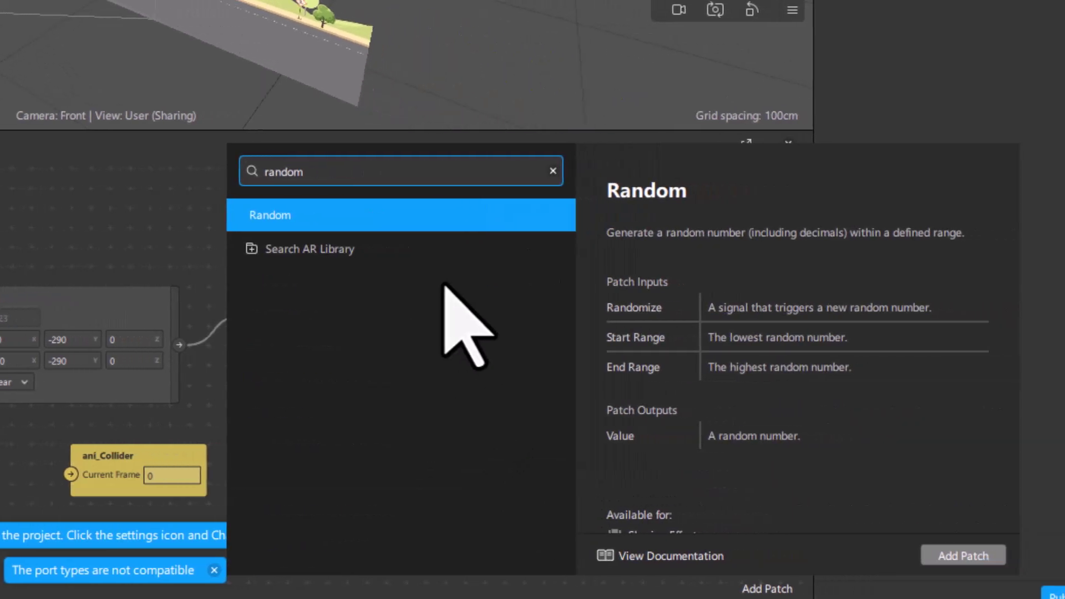
{"action": "left_click", "coordinate": [980, 552]}
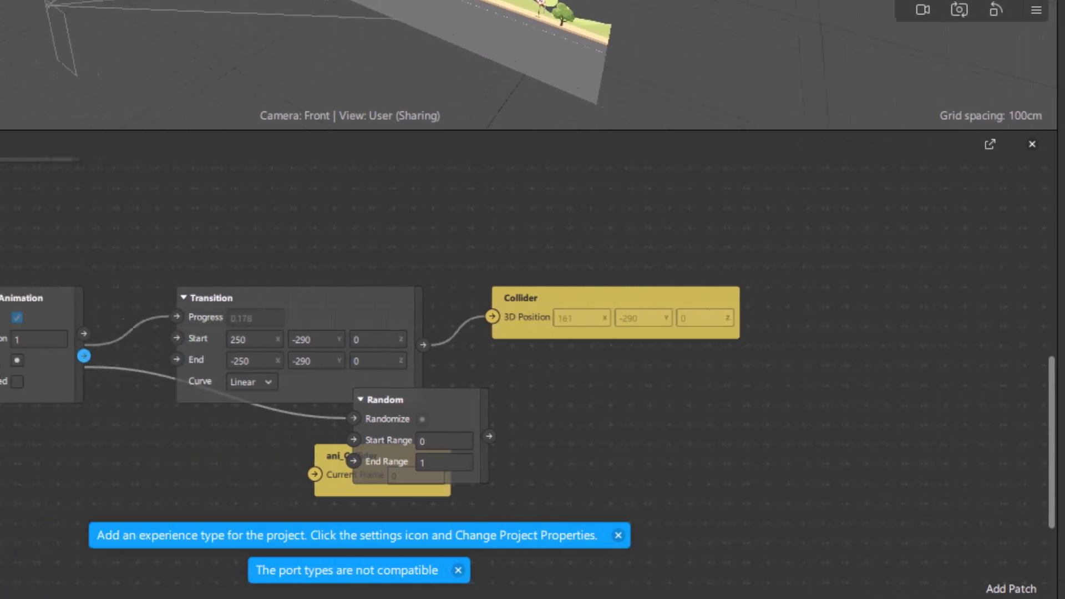
{"action": "left_click_drag", "start_coordinate": [344, 400], "coordinate": [181, 443]}
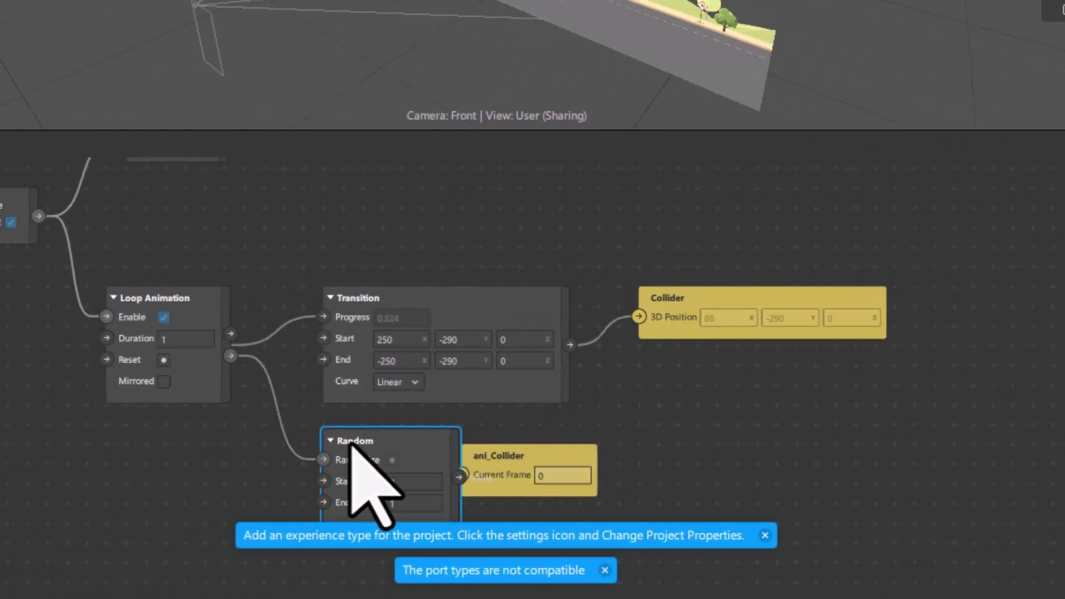
{"action": "left_click_drag", "start_coordinate": [351, 444], "coordinate": [315, 439]}
{"action": "left_click_drag", "start_coordinate": [517, 456], "coordinate": [674, 453]}
{"action": "left_click_drag", "start_coordinate": [332, 435], "coordinate": [371, 436]}
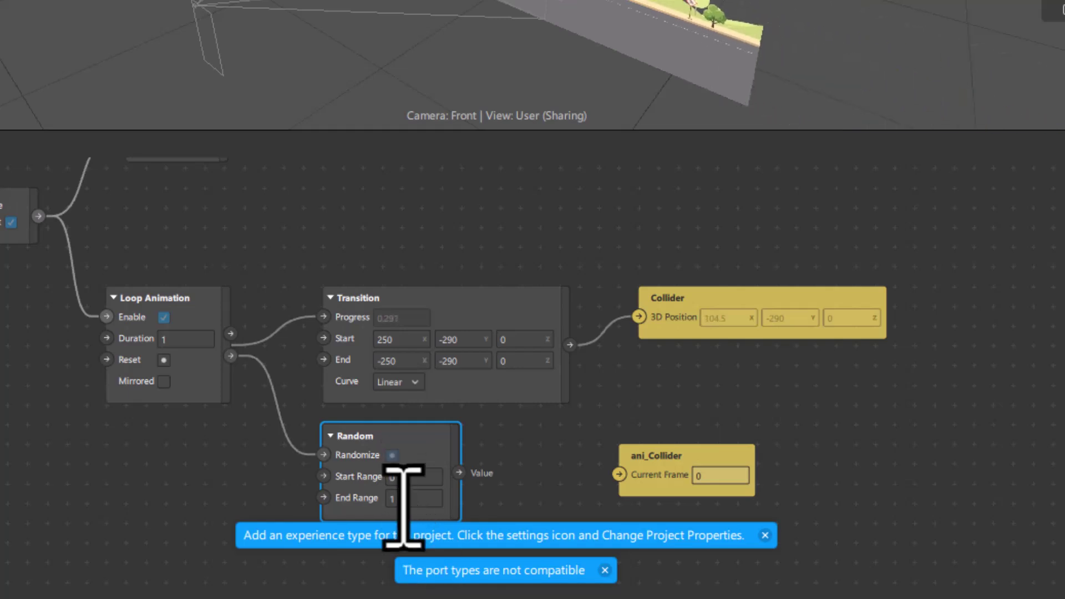
{"action": "left_click_drag", "start_coordinate": [688, 475], "coordinate": [646, 474]}
Connect the Random value directly to ani_Collider's Current Frame to check it, and remove that connection
{"action": "left_click_drag", "start_coordinate": [459, 472], "coordinate": [580, 476]}
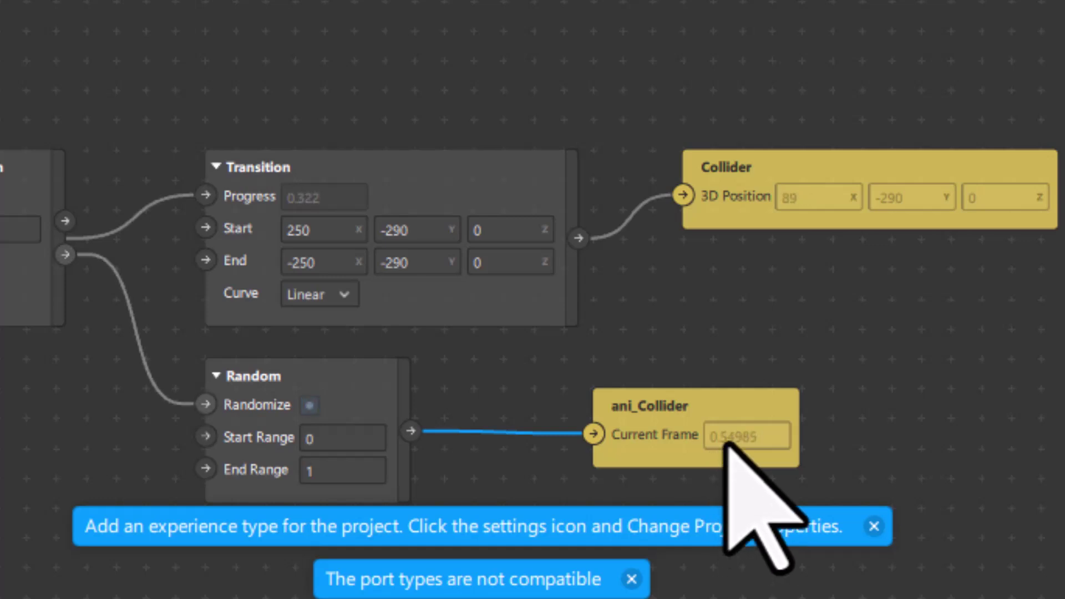
{"action": "left_click", "coordinate": [579, 439]}
{"action": "left_click_drag", "start_coordinate": [583, 433], "coordinate": [478, 491]}
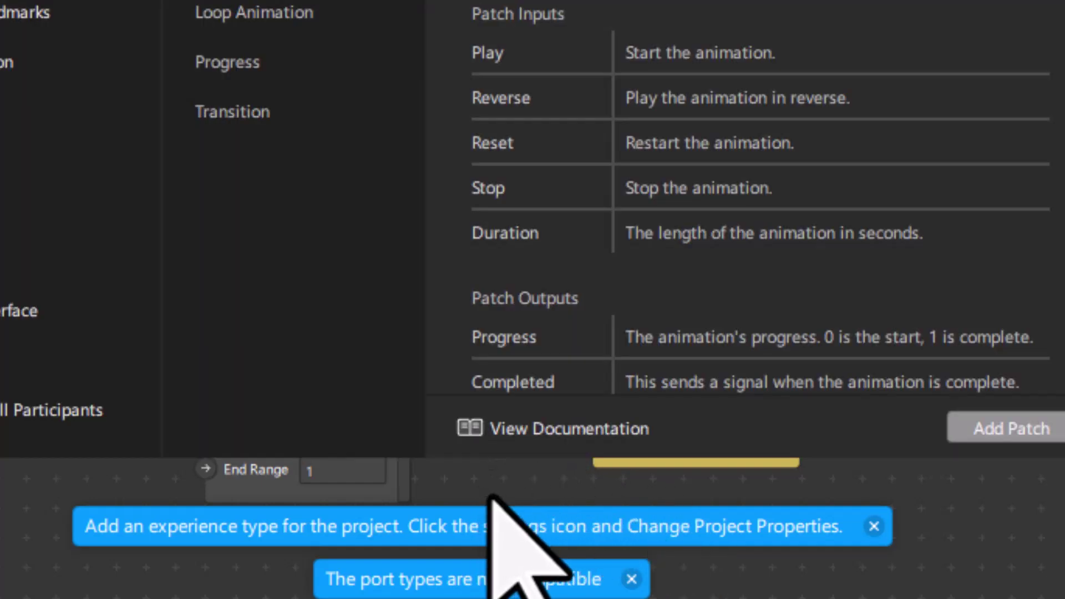
{"action": "left_click", "coordinate": [502, 488]}
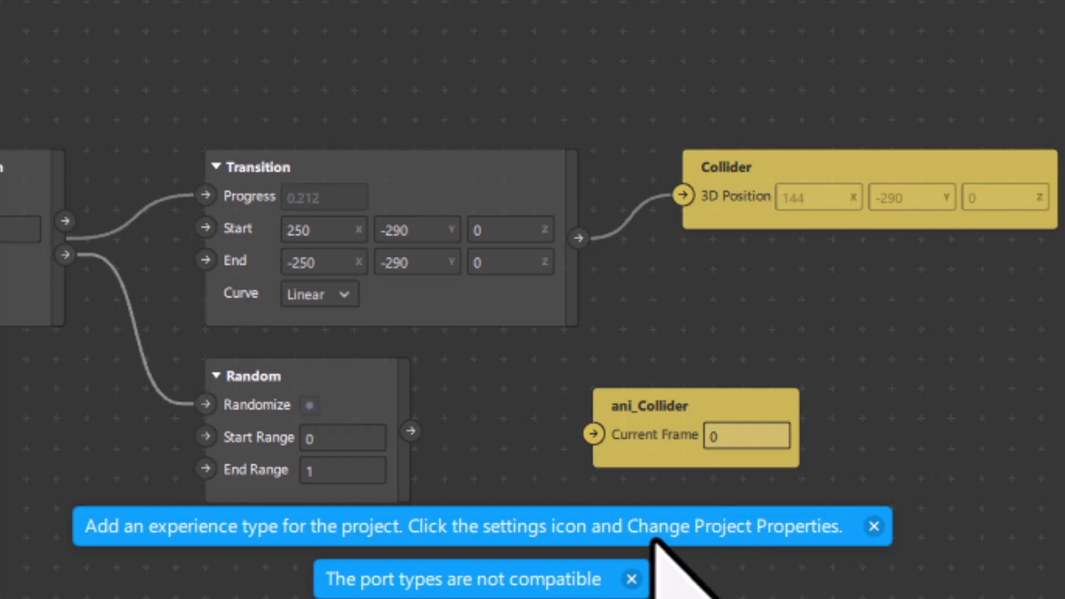
Add a Round patch fed by the Random value, place it before ani_Collider and connect its output to Current Frame
{"action": "left_click_drag", "start_coordinate": [411, 431], "coordinate": [473, 412]}
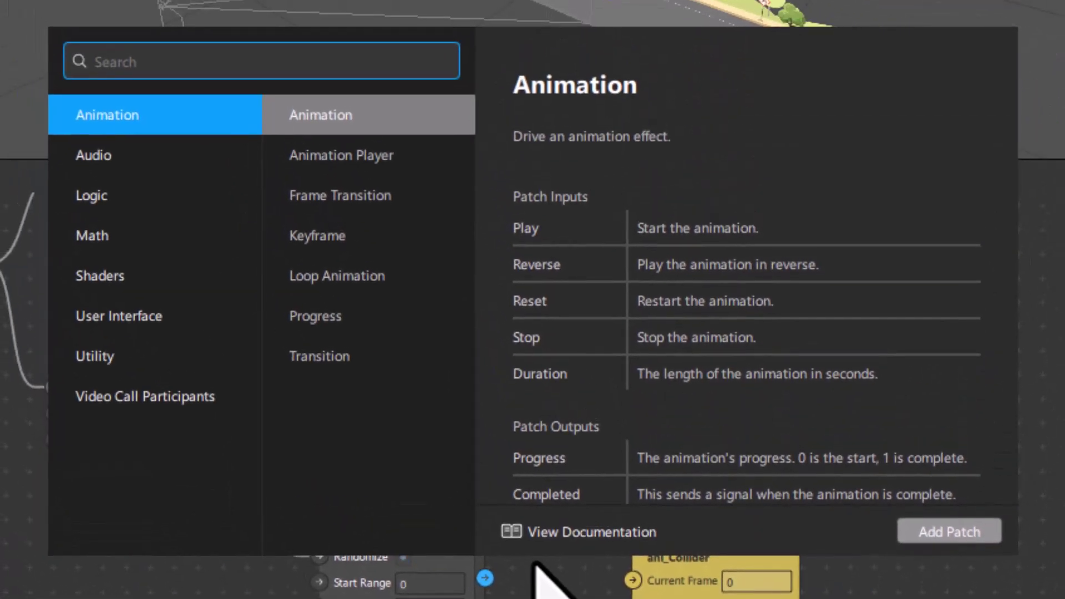
{"action": "type", "text": "round"}
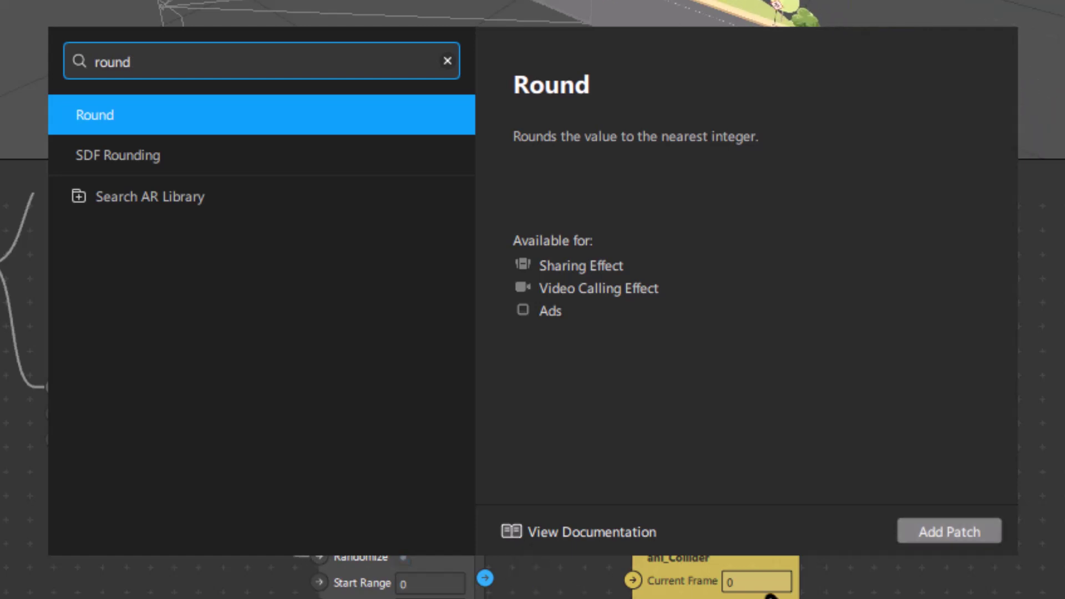
{"action": "left_click", "coordinate": [929, 531]}
{"action": "left_click", "coordinate": [746, 583]}
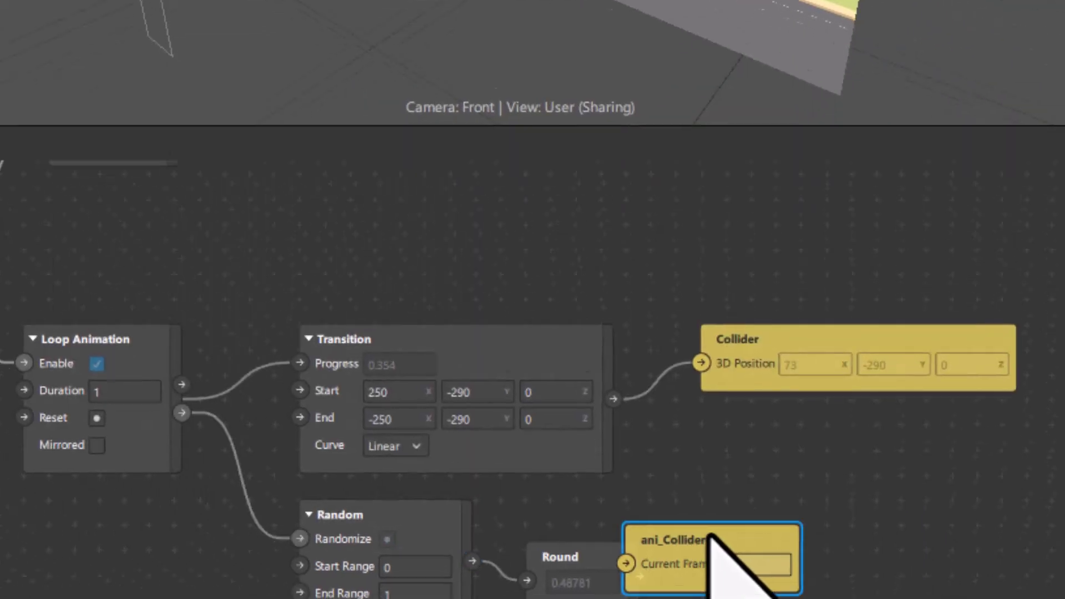
{"action": "left_click_drag", "start_coordinate": [733, 555], "coordinate": [879, 559]}
{"action": "left_click", "coordinate": [587, 570]}
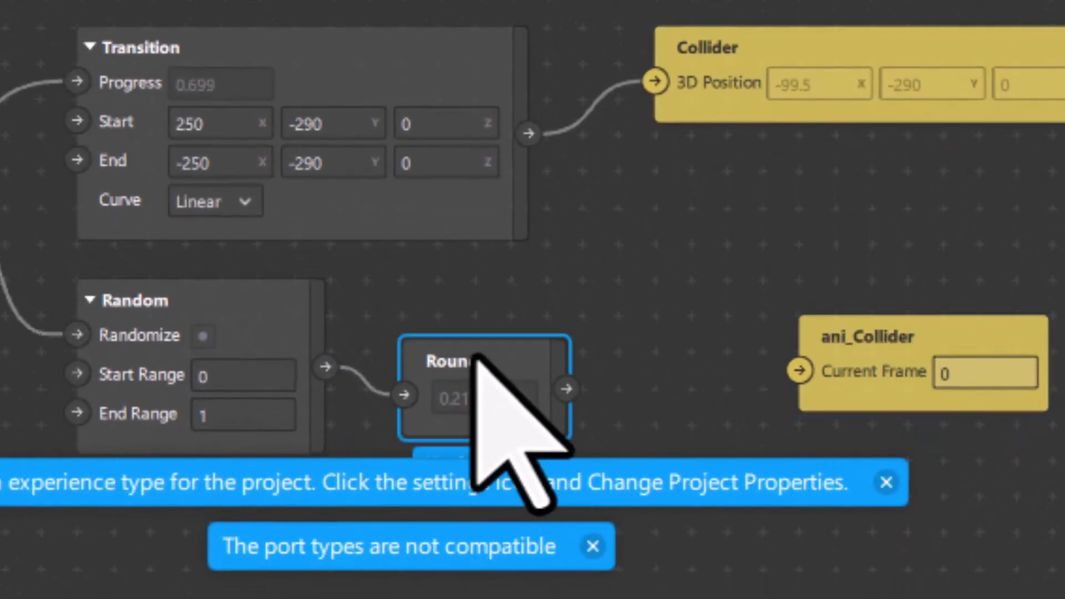
{"action": "left_click_drag", "start_coordinate": [477, 355], "coordinate": [505, 322]}
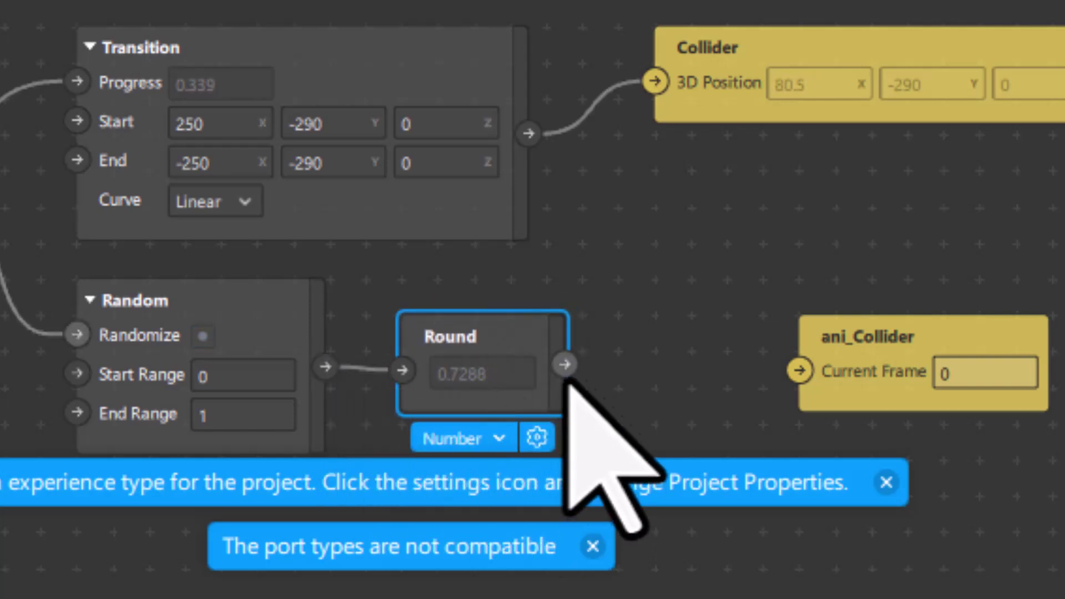
{"action": "left_click_drag", "start_coordinate": [564, 365], "coordinate": [799, 371]}
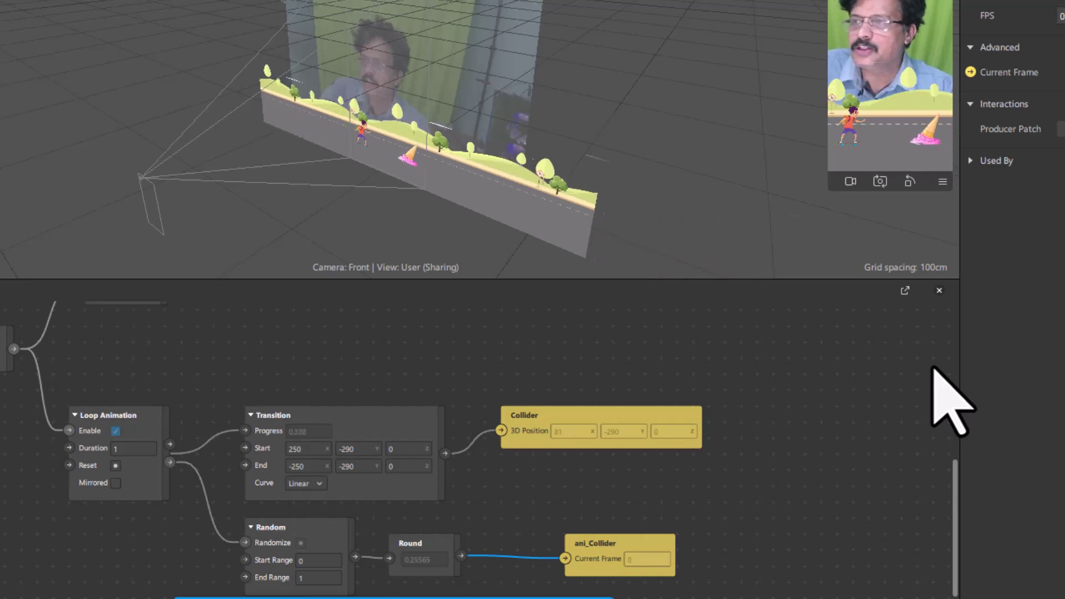
Set the Random patch's End Range to 2
{"action": "left_click", "coordinate": [641, 559]}
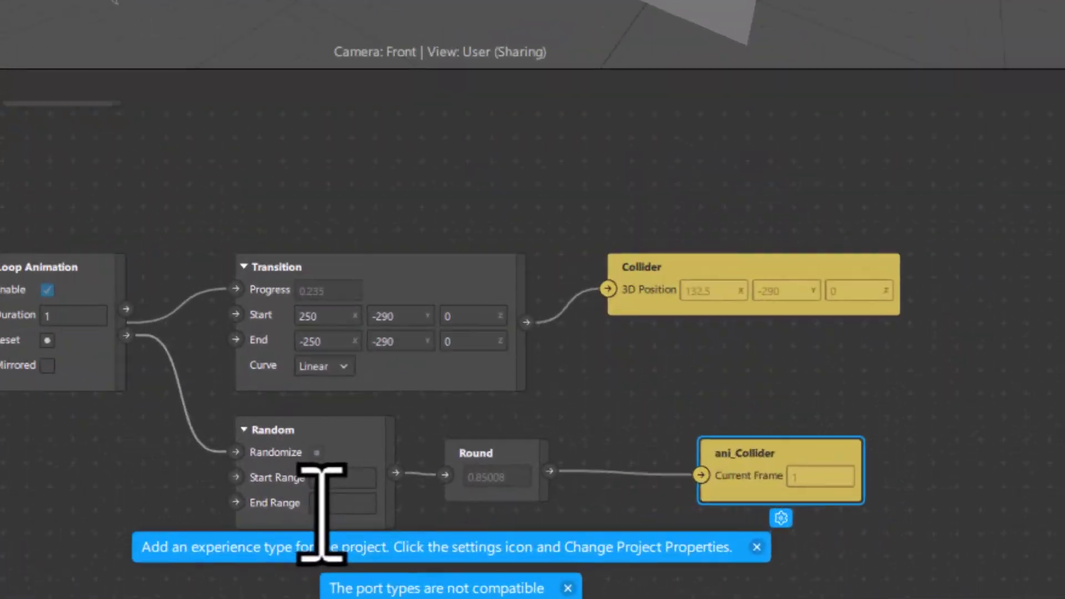
{"action": "left_click", "coordinate": [482, 510]}
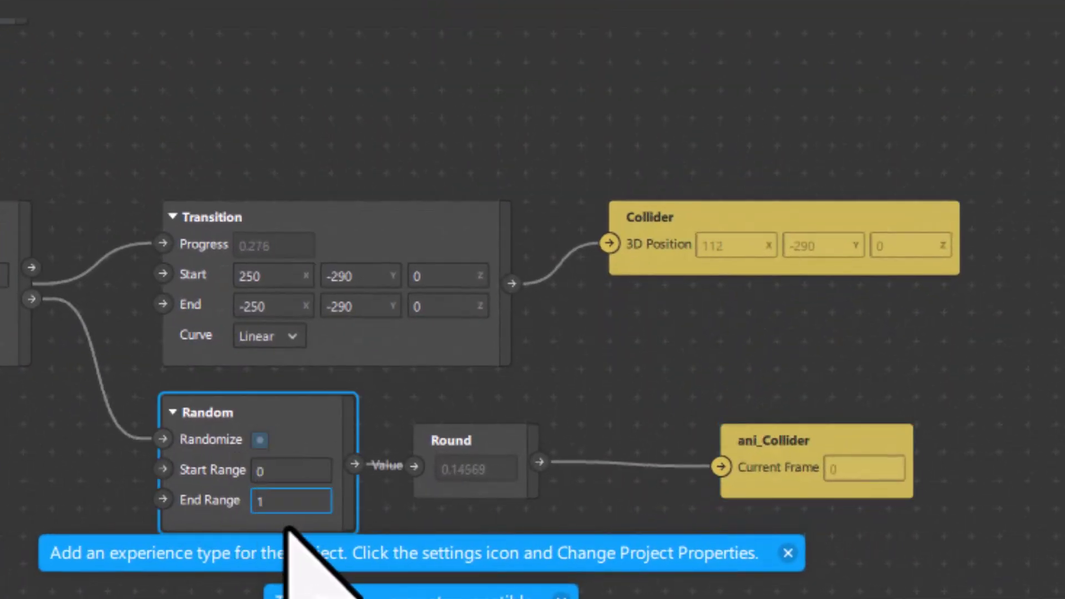
{"action": "double_click", "coordinate": [279, 501]}
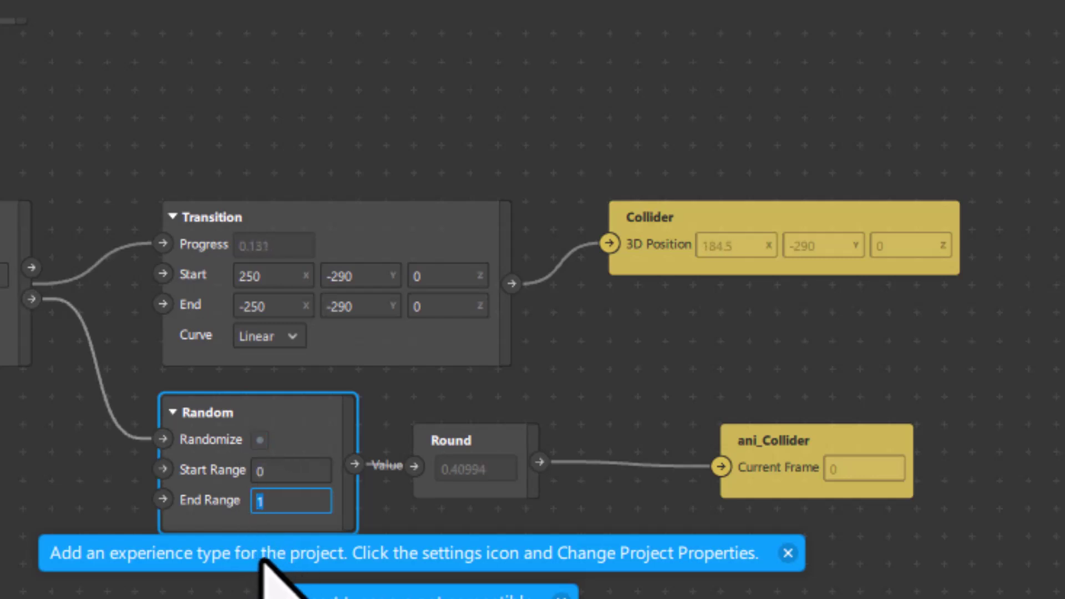
{"action": "type", "text": "2"}
{"action": "key", "text": "Return"}
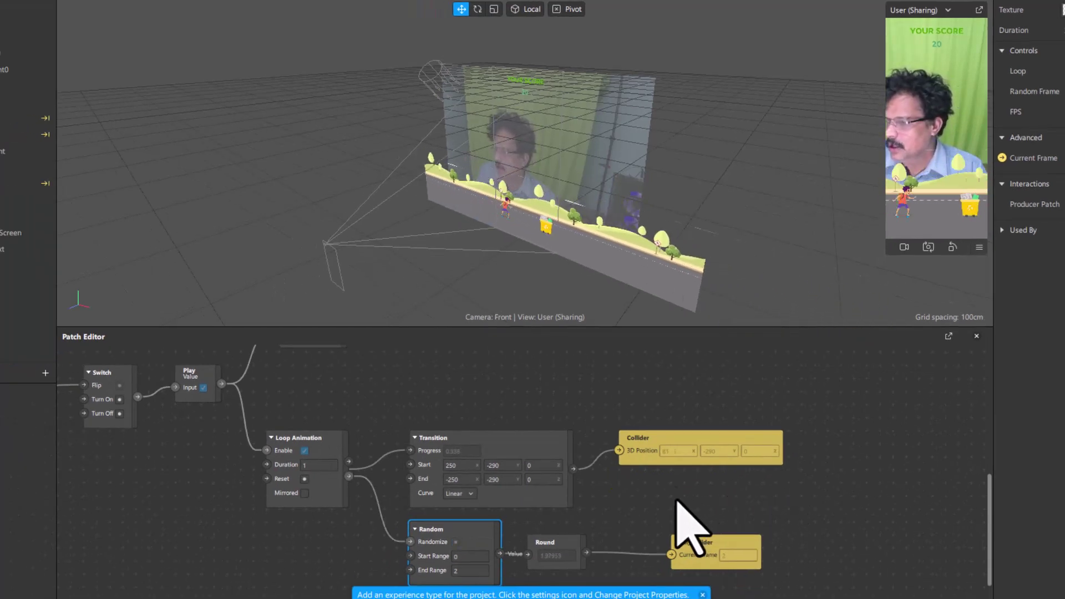
Space out the Random, Round and ani_Collider patches in a row beneath the Transition patch
{"action": "left_click_drag", "start_coordinate": [677, 494], "coordinate": [609, 435]}
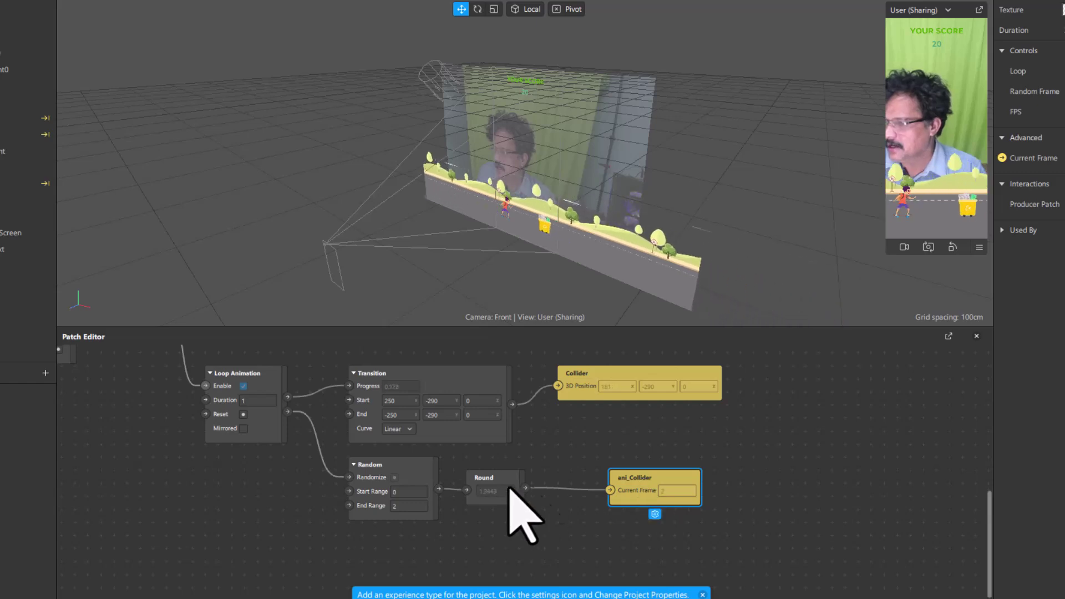
{"action": "left_click_drag", "start_coordinate": [502, 479], "coordinate": [541, 491]}
{"action": "left_click_drag", "start_coordinate": [406, 478], "coordinate": [431, 491]}
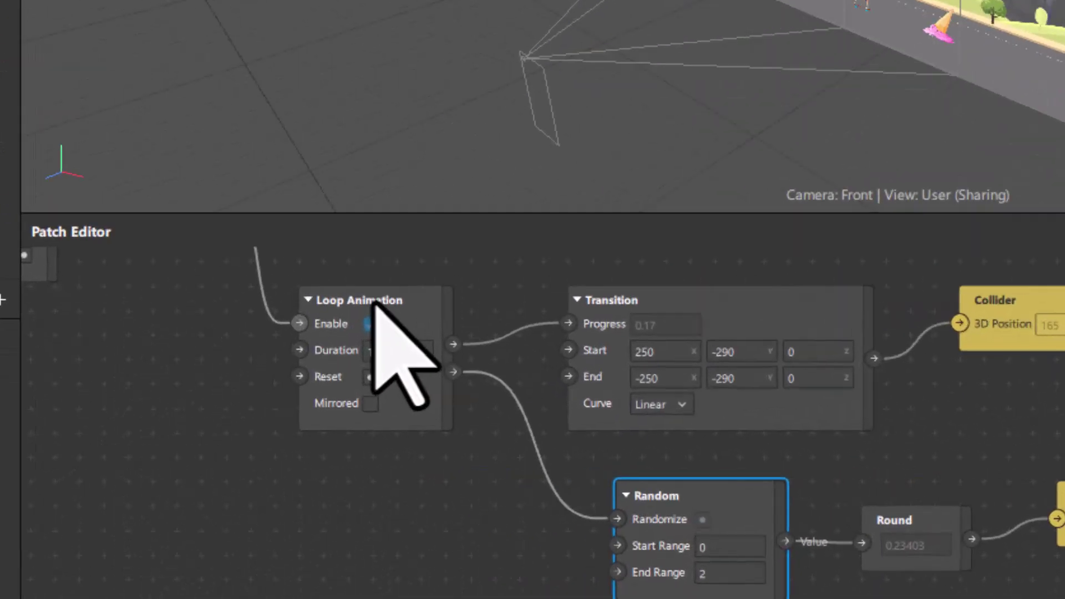
Try Durations of 13, 3 and 6 on the Loop Animation patch to compare the Collider's crossing speeds
{"action": "left_click", "coordinate": [378, 303]}
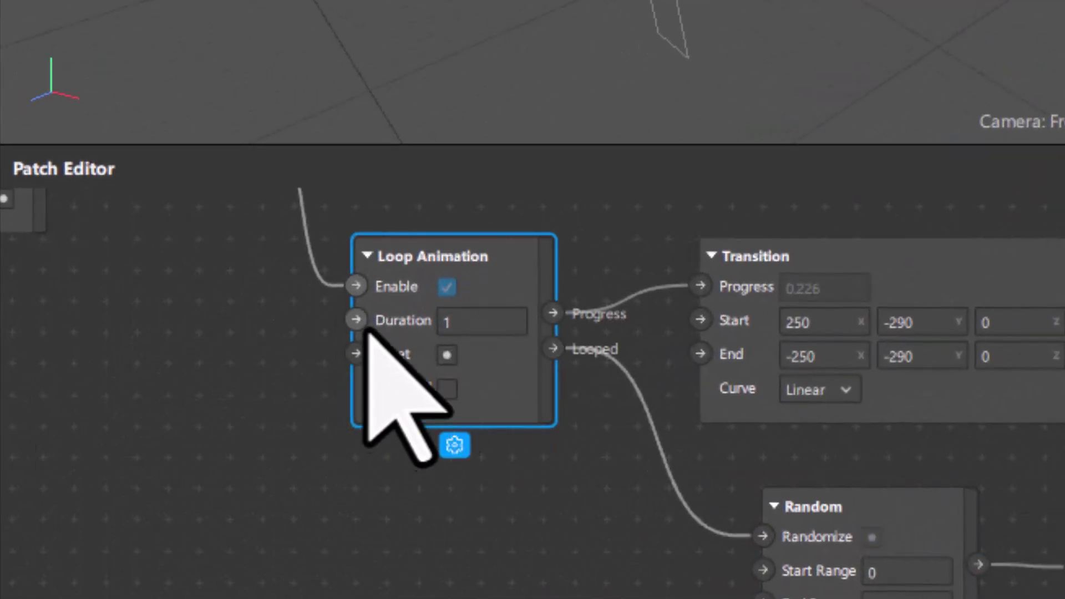
{"action": "left_click", "coordinate": [463, 325]}
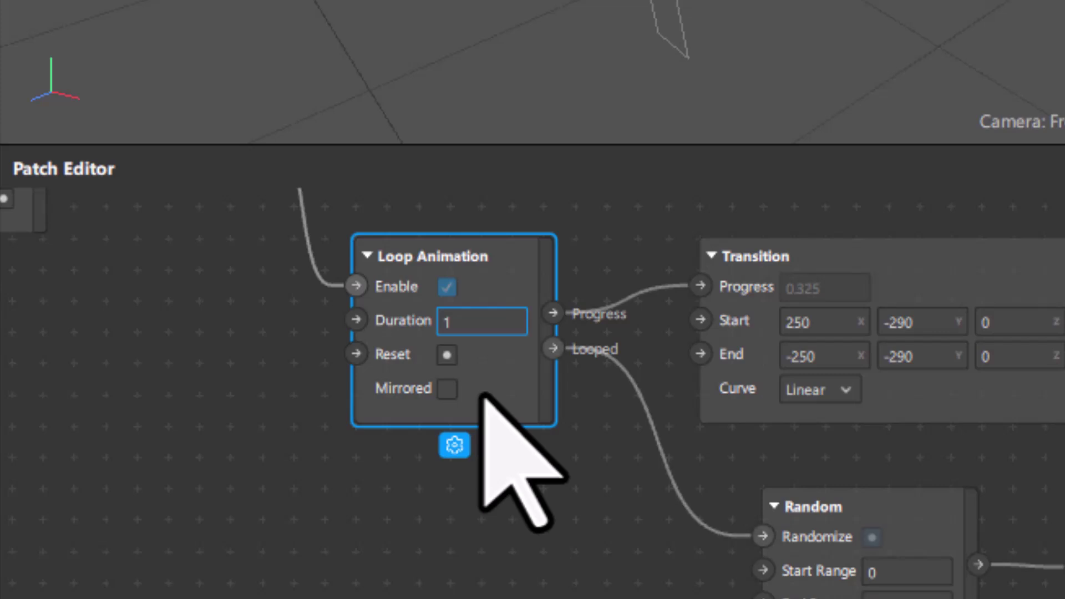
{"action": "type", "text": "13"}
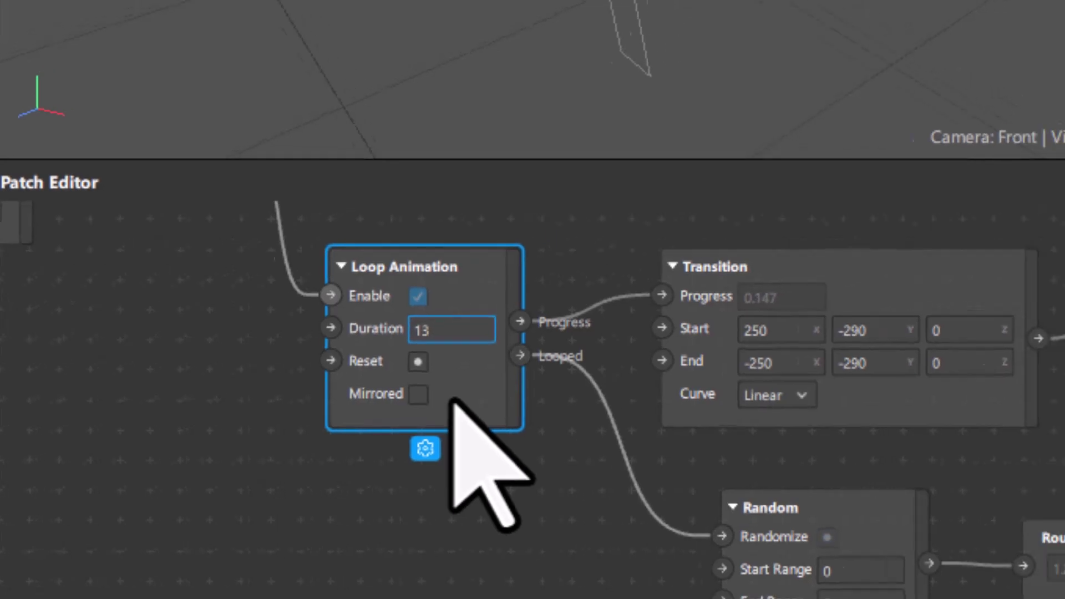
{"action": "key", "text": "Return"}
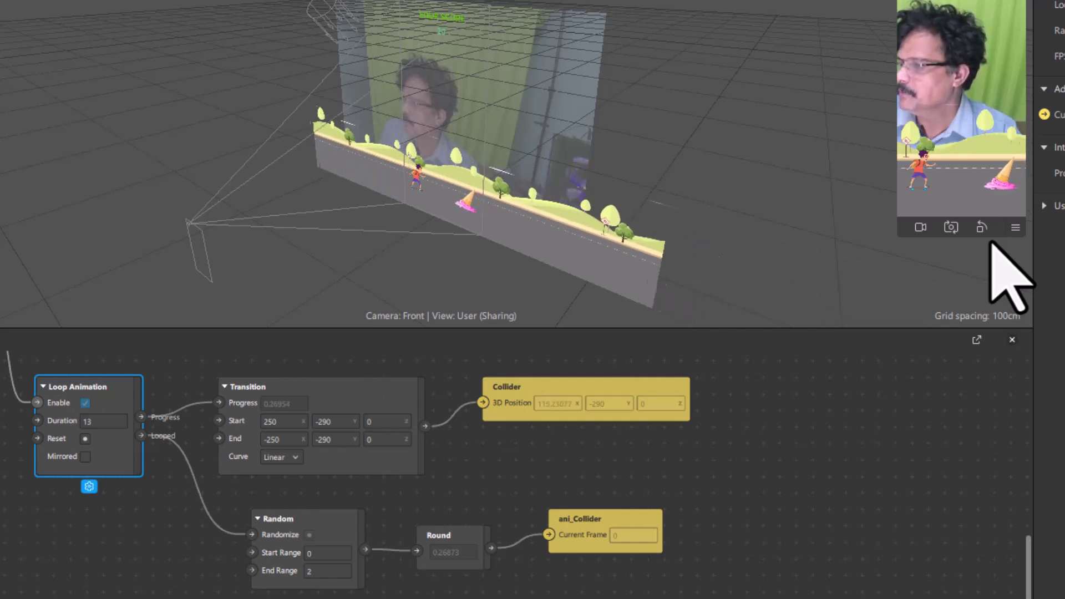
{"action": "double_click", "coordinate": [94, 422]}
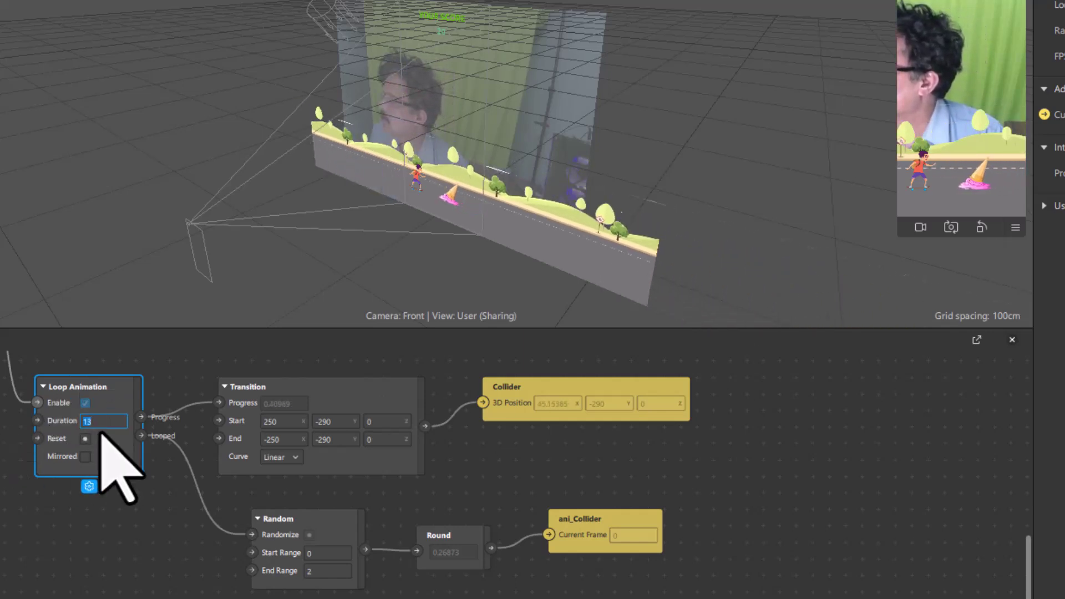
{"action": "type", "text": "3"}
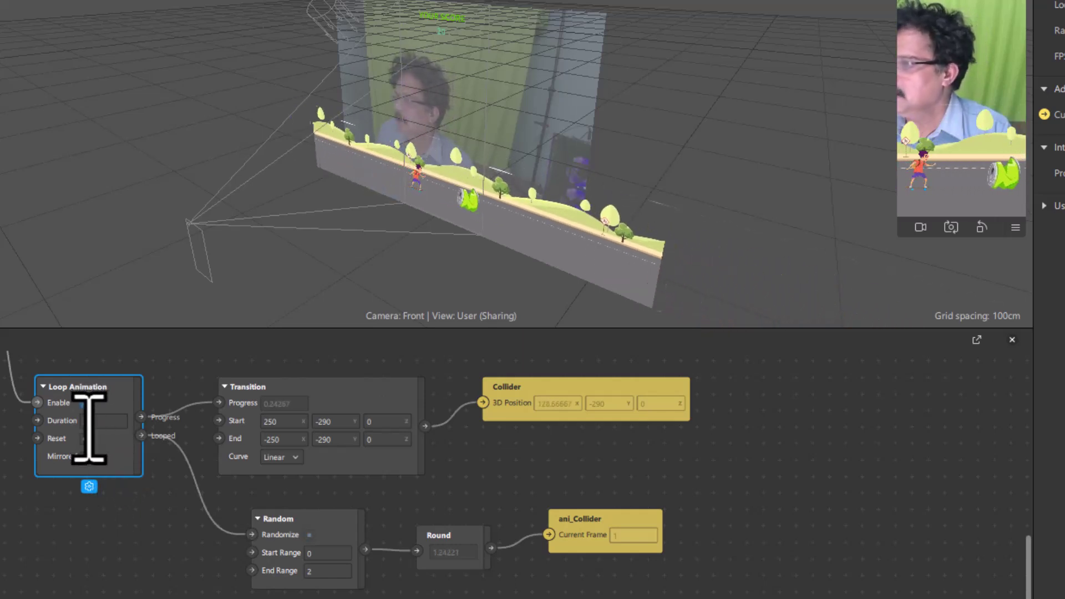
{"action": "left_click", "coordinate": [89, 422]}
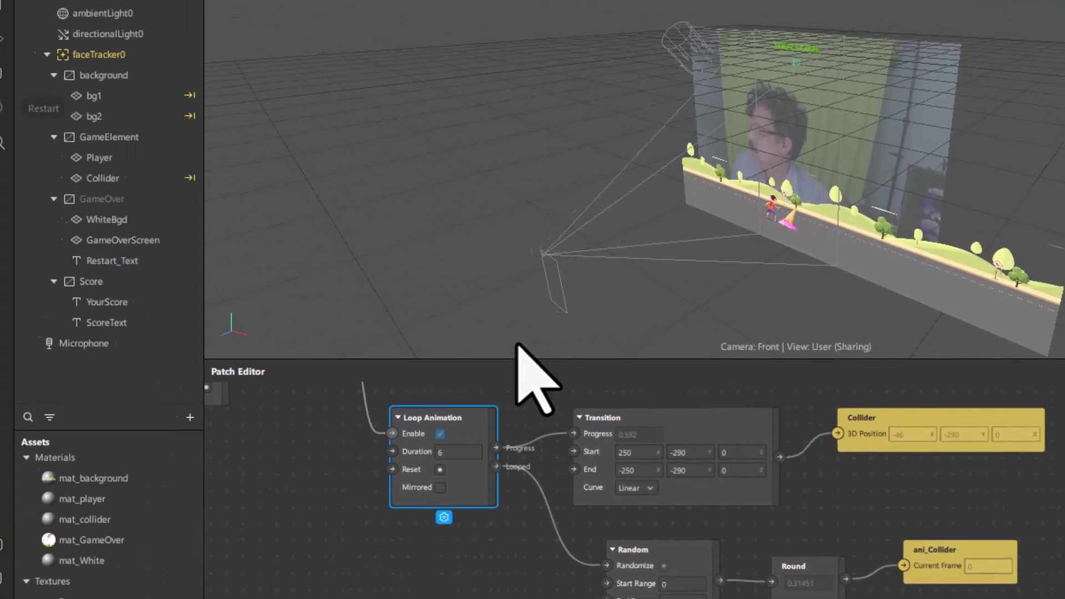
{"action": "left_click", "coordinate": [85, 403]}
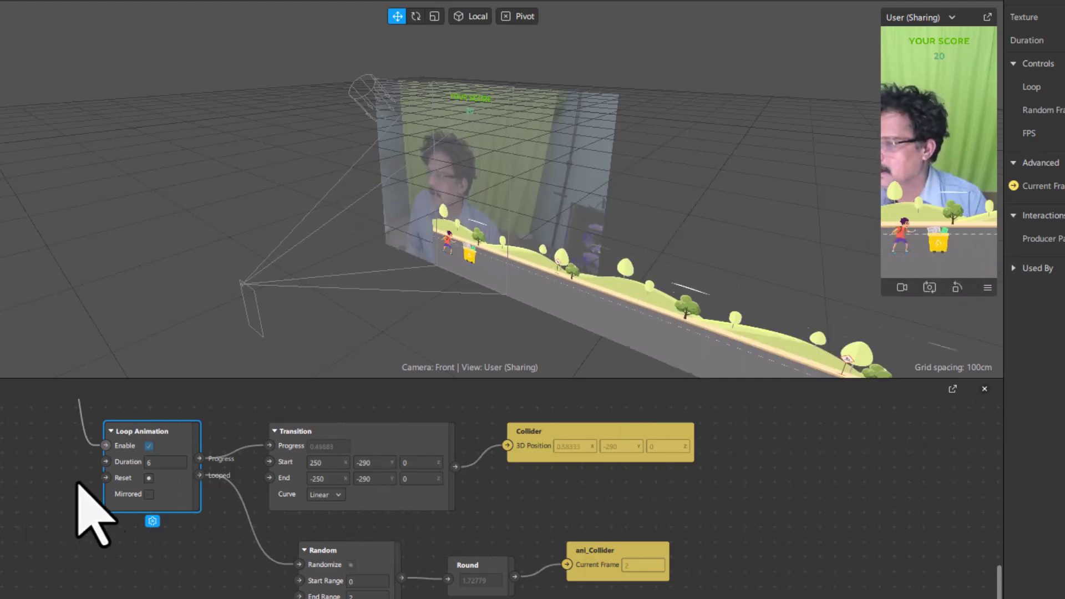
Set the Loop Animation patch's Duration to 1 and check whether the project is saved
{"action": "left_click", "coordinate": [155, 465]}
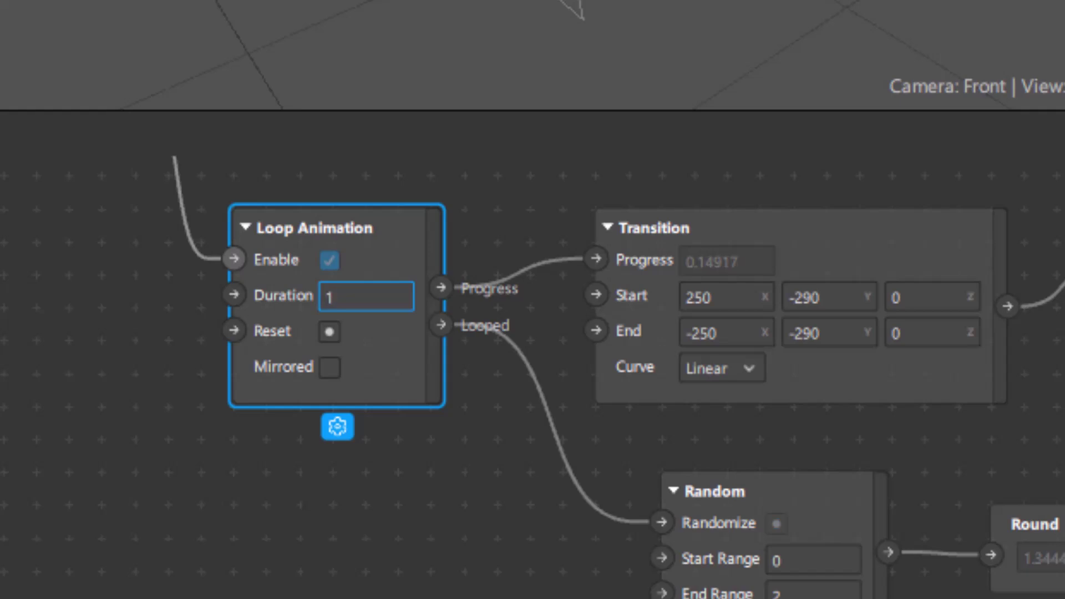
{"action": "key", "text": "Return"}
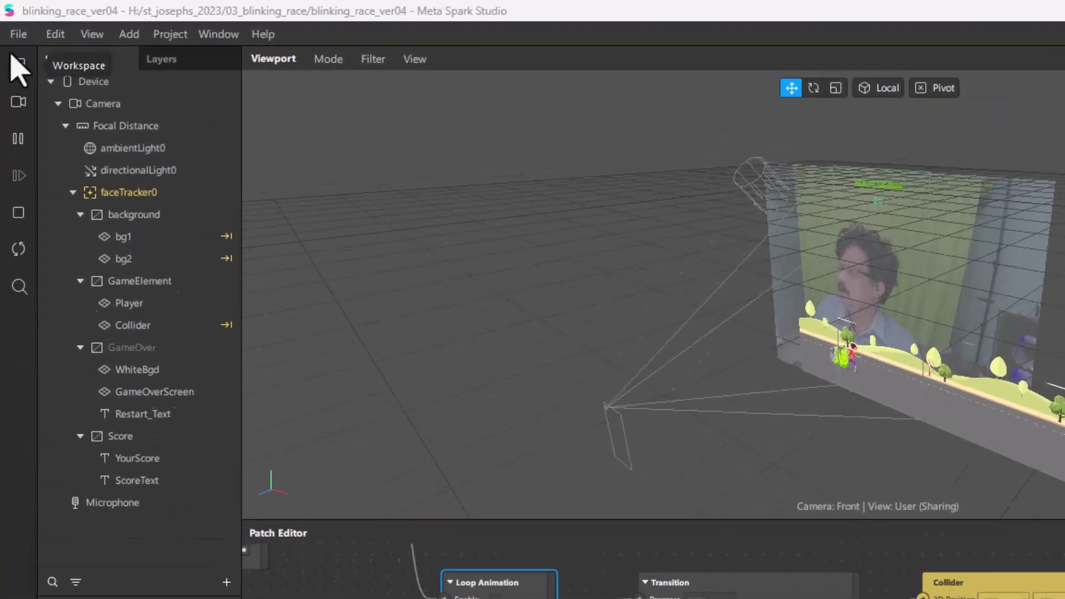
{"action": "left_click", "coordinate": [11, 20]}
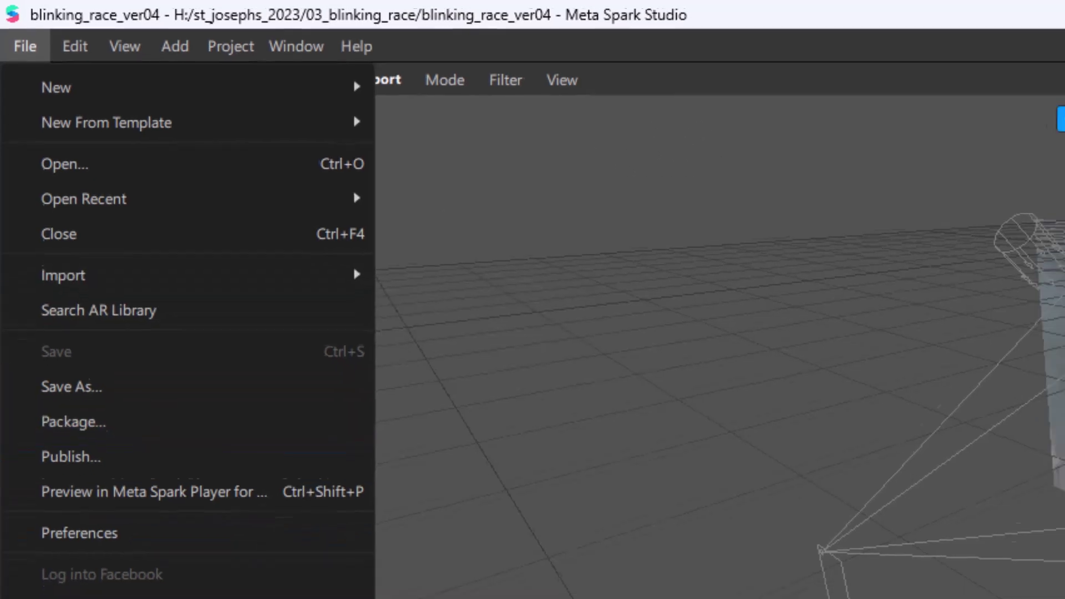
{"action": "key", "text": "Escape"}
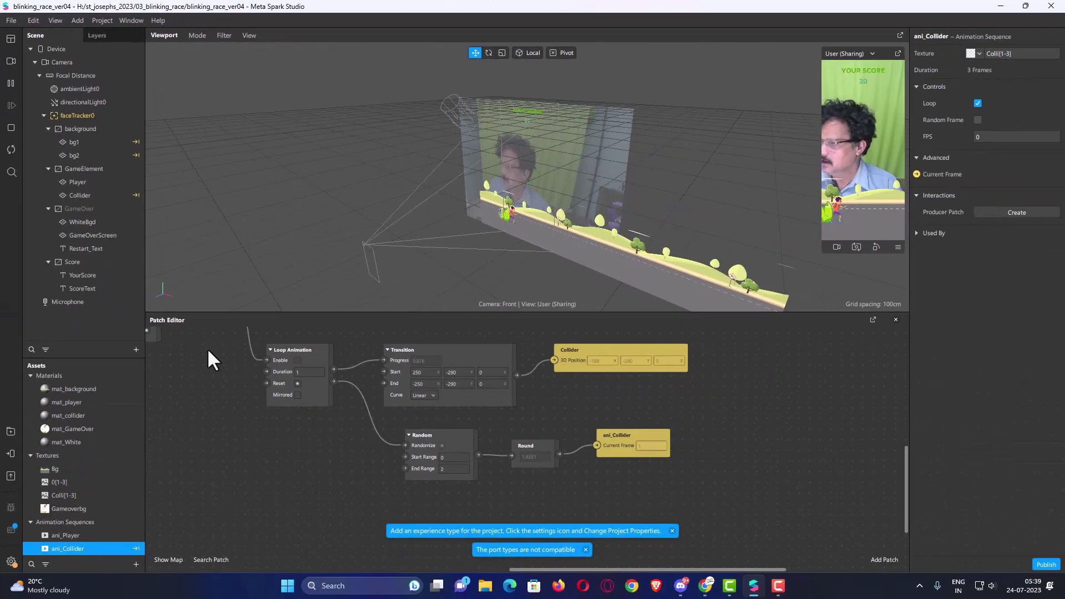